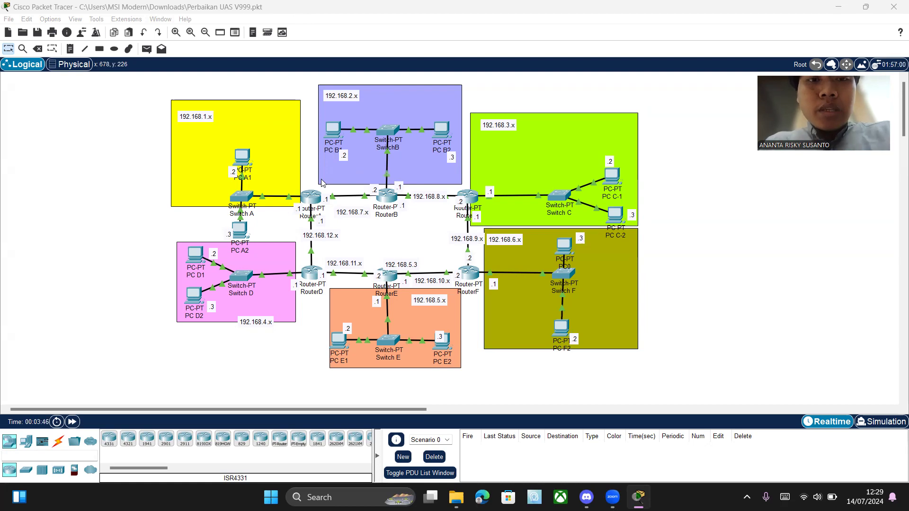
Open PC A1's Command Prompt and ping 192.168.2.2, the first PC in the 192.168.2.x network
{"action": "left_click", "coordinate": [244, 158]}
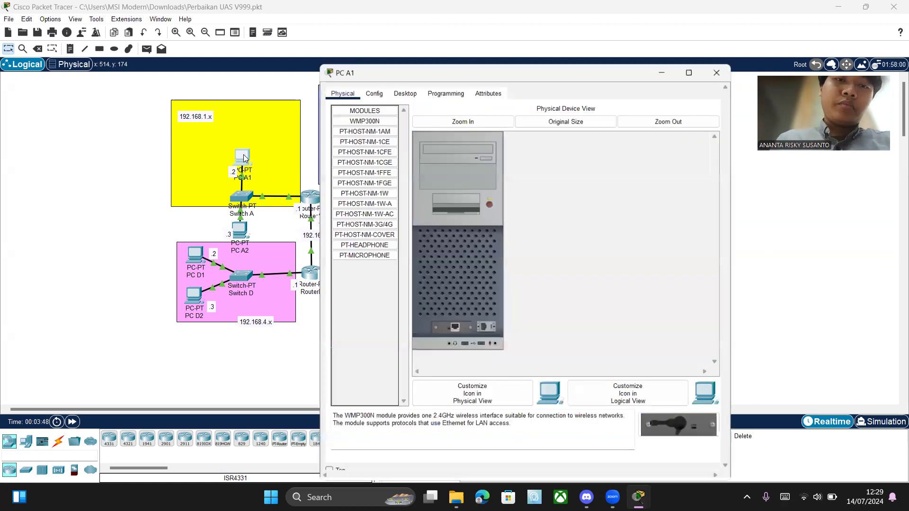
{"action": "left_click", "coordinate": [457, 93]}
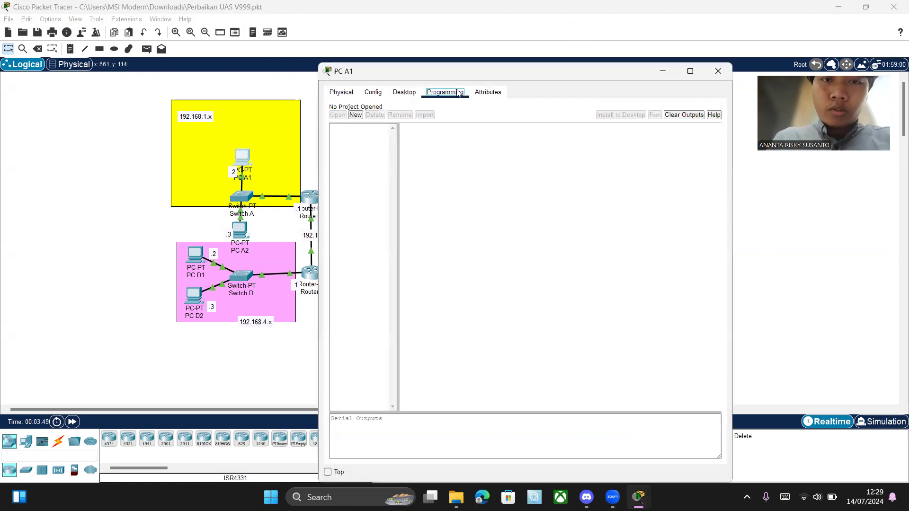
{"action": "left_click", "coordinate": [409, 94]}
{"action": "left_click", "coordinate": [597, 142]}
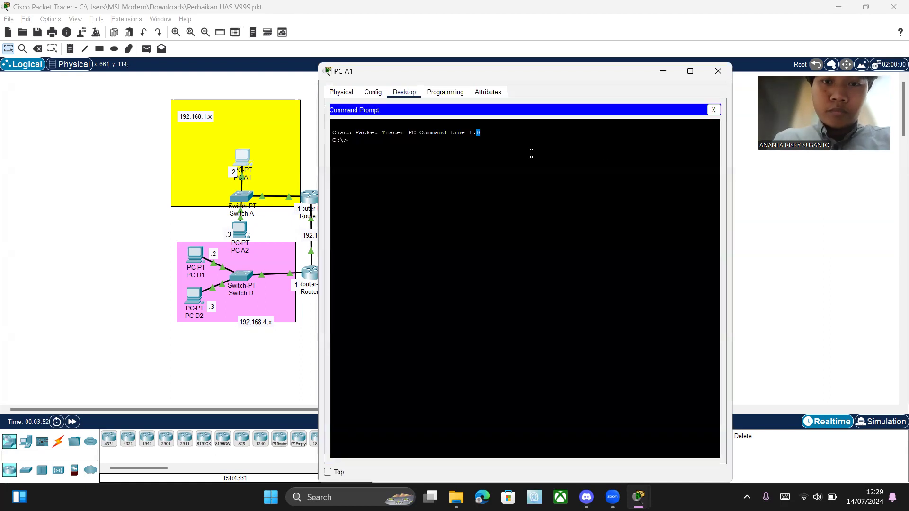
{"action": "type", "text": "ping"}
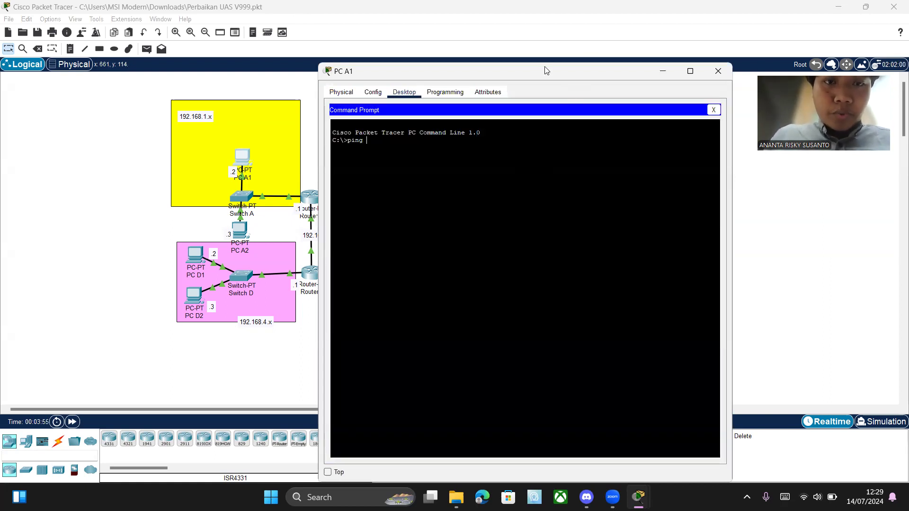
{"action": "left_click_drag", "start_coordinate": [546, 70], "coordinate": [669, 112]}
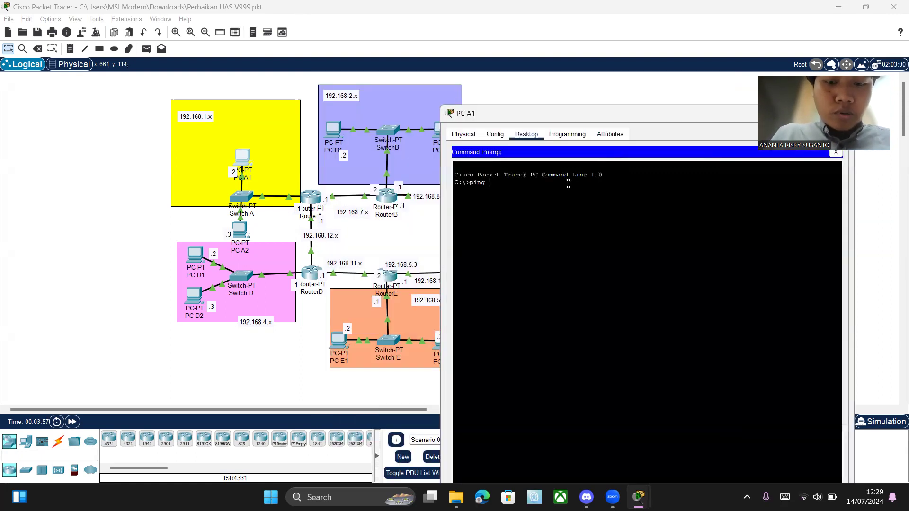
{"action": "type", "text": "192."}
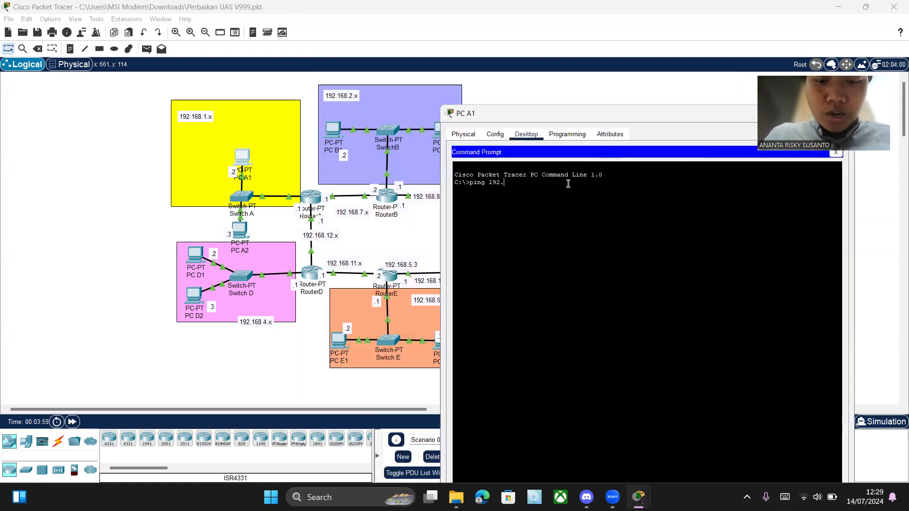
{"action": "type", "text": "168.2.2"}
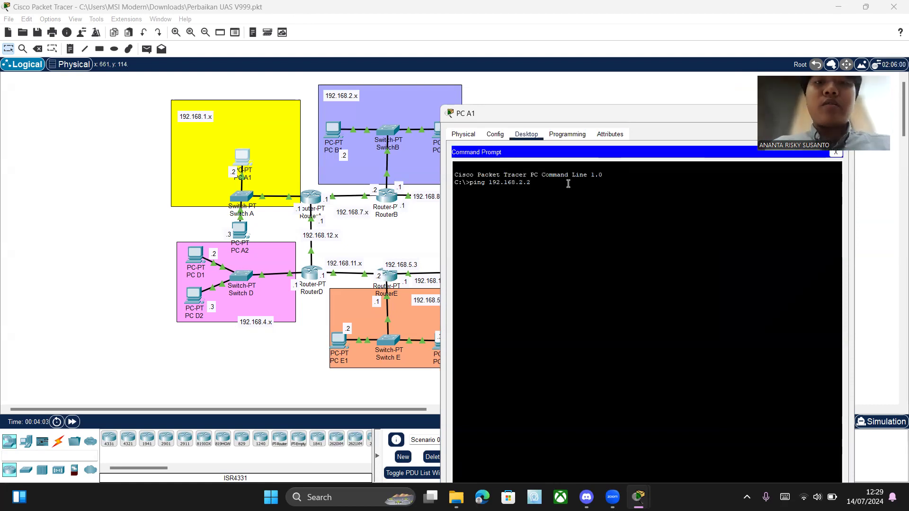
{"action": "key", "text": "Return"}
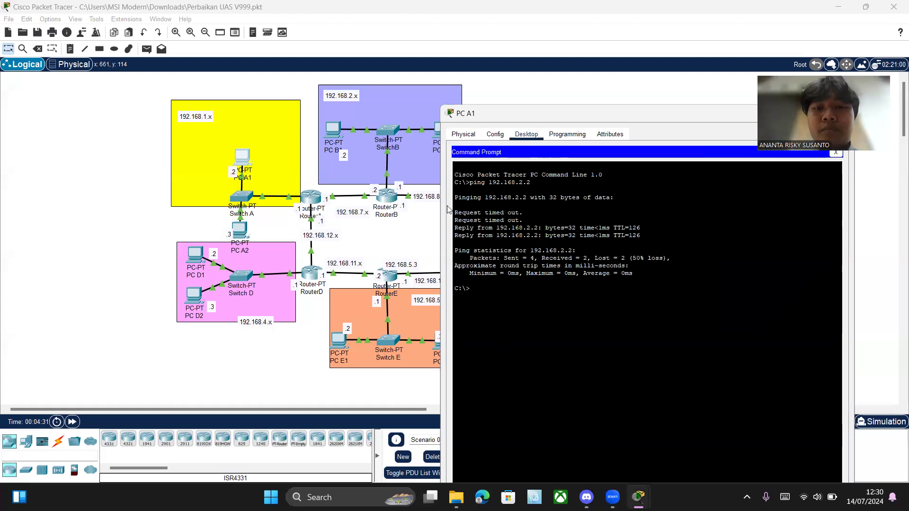
Repeat the ping to 192.168.2.2 from PC A1 and put its window away
{"action": "key", "text": "Up"}
{"action": "key", "text": "Return"}
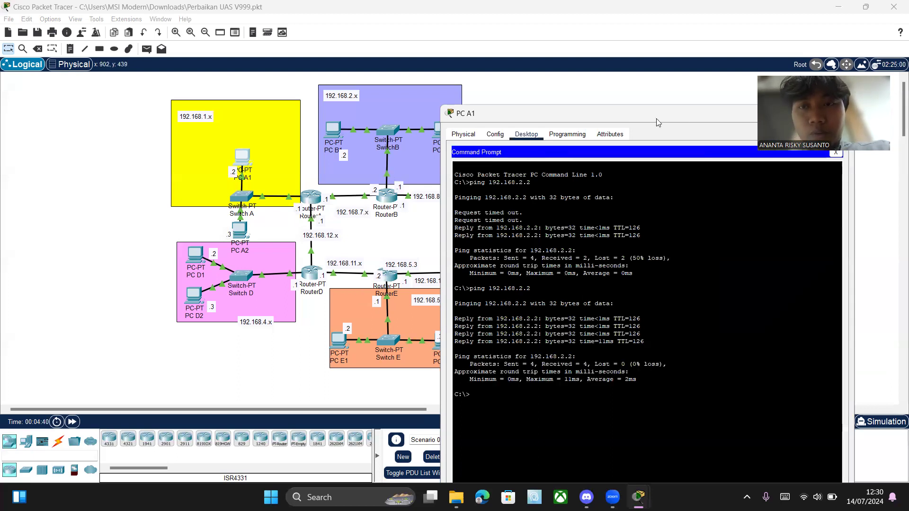
{"action": "left_click_drag", "start_coordinate": [654, 118], "coordinate": [657, 54]}
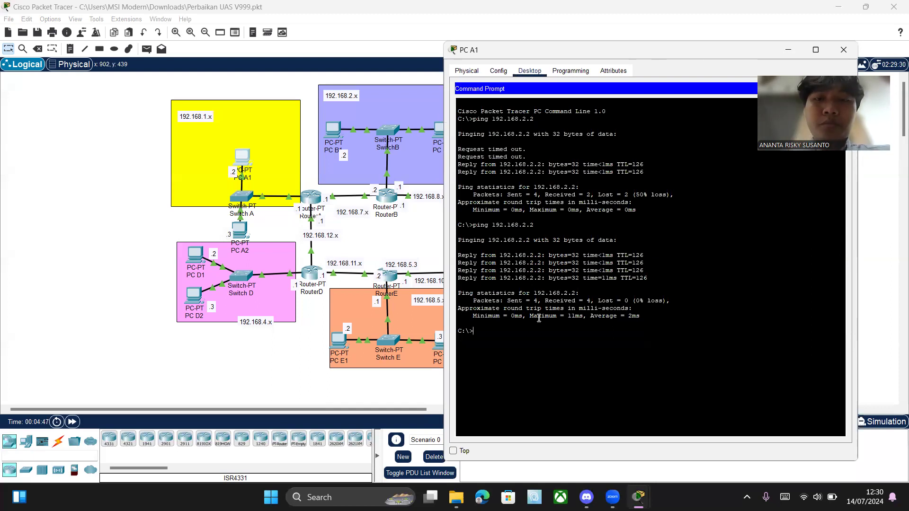
{"action": "left_click", "coordinate": [782, 54]}
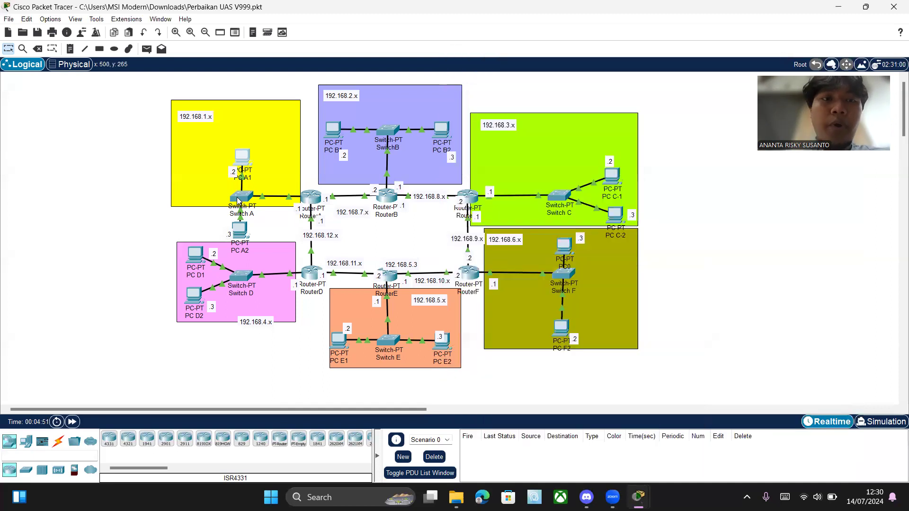
Examine RouterA's static routes, comparing each destination network and next hop with the topology, and close the router's window
{"action": "mouse_move", "coordinate": [238, 201]}
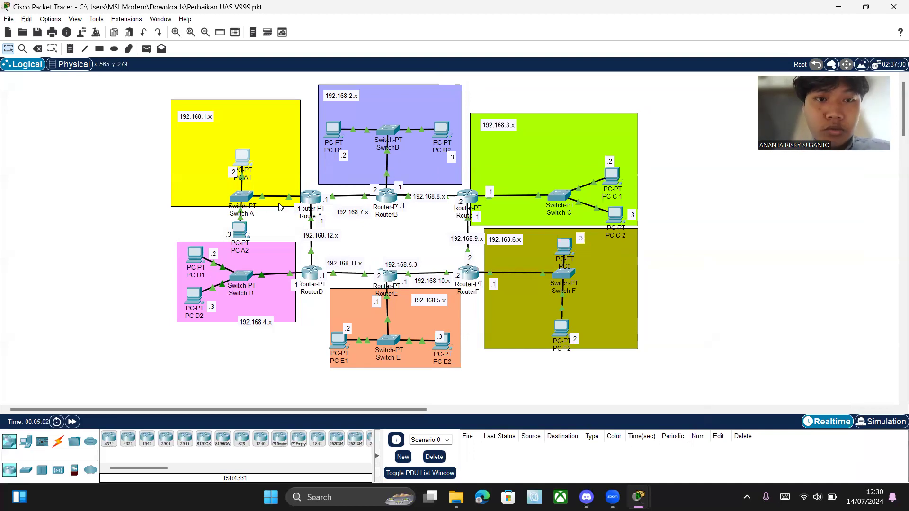
{"action": "left_click", "coordinate": [306, 205]}
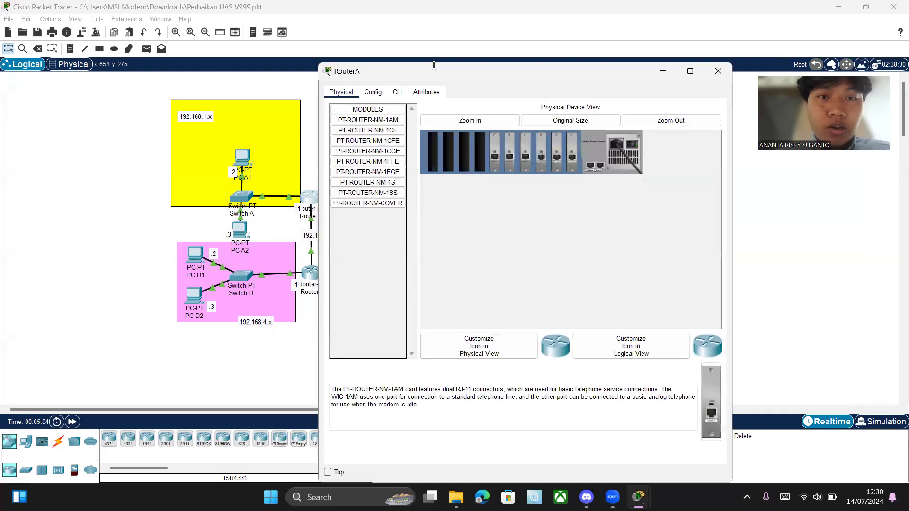
{"action": "left_click", "coordinate": [373, 93]}
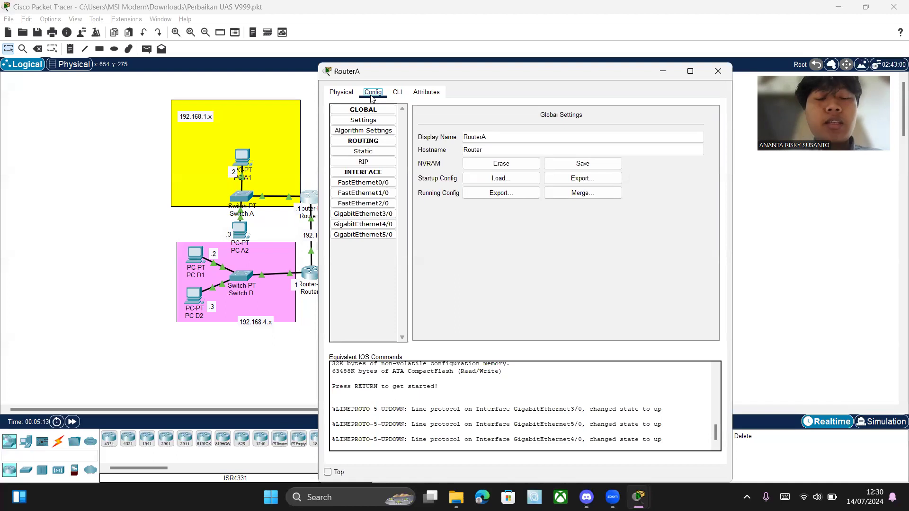
{"action": "left_click", "coordinate": [363, 151]}
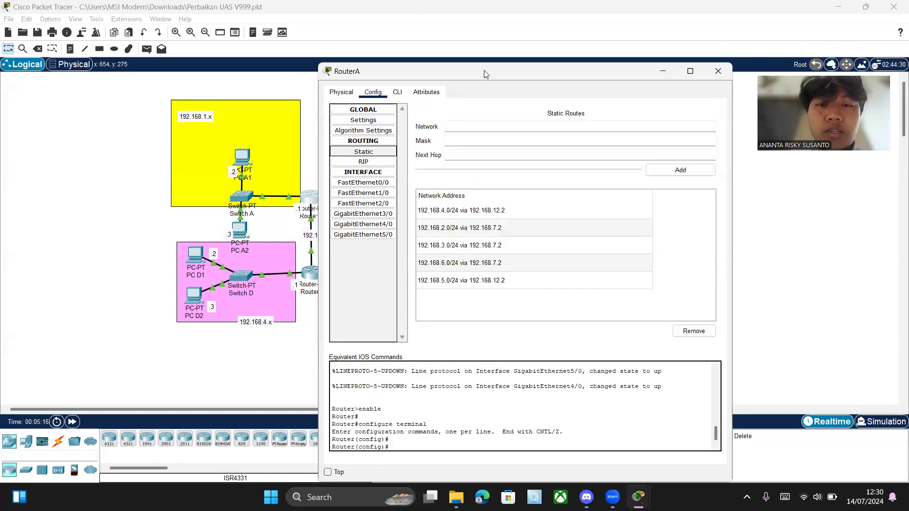
{"action": "left_click_drag", "start_coordinate": [483, 70], "coordinate": [615, 70]}
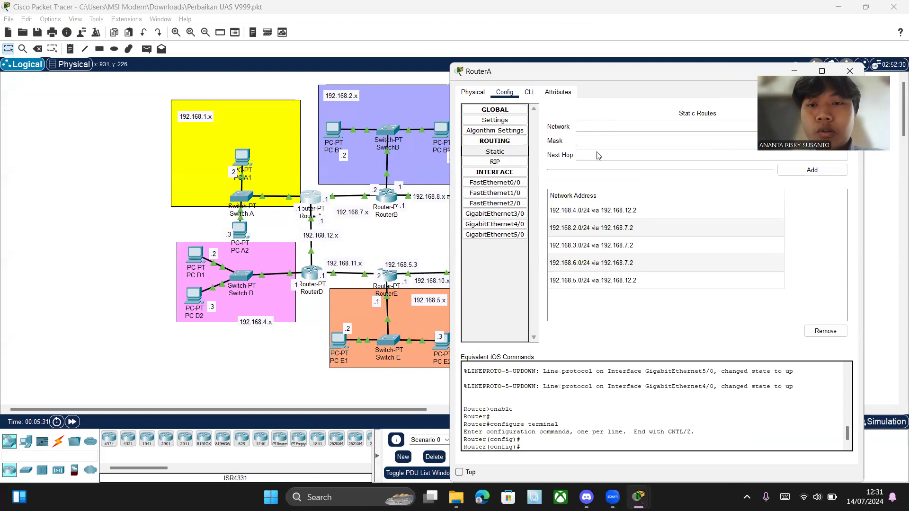
{"action": "left_click", "coordinate": [566, 213]}
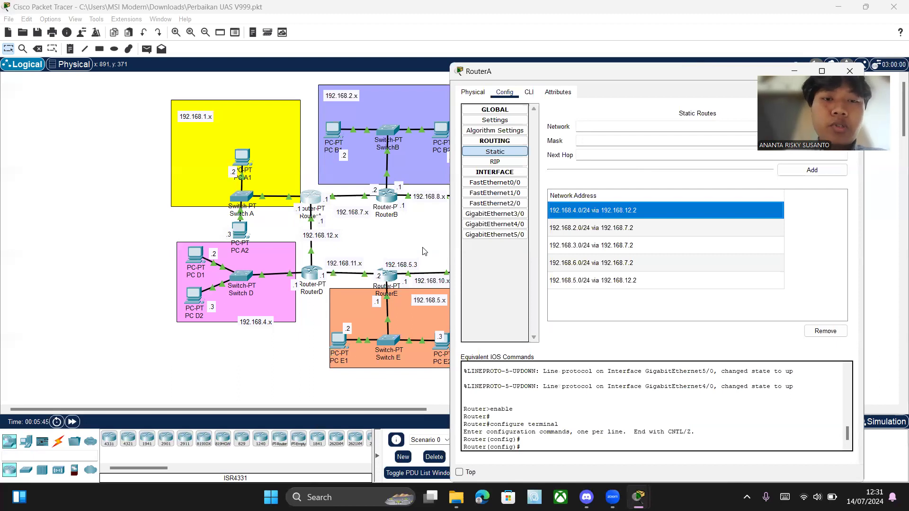
{"action": "left_click", "coordinate": [641, 234]}
{"action": "left_click", "coordinate": [627, 245]}
{"action": "left_click", "coordinate": [627, 259]}
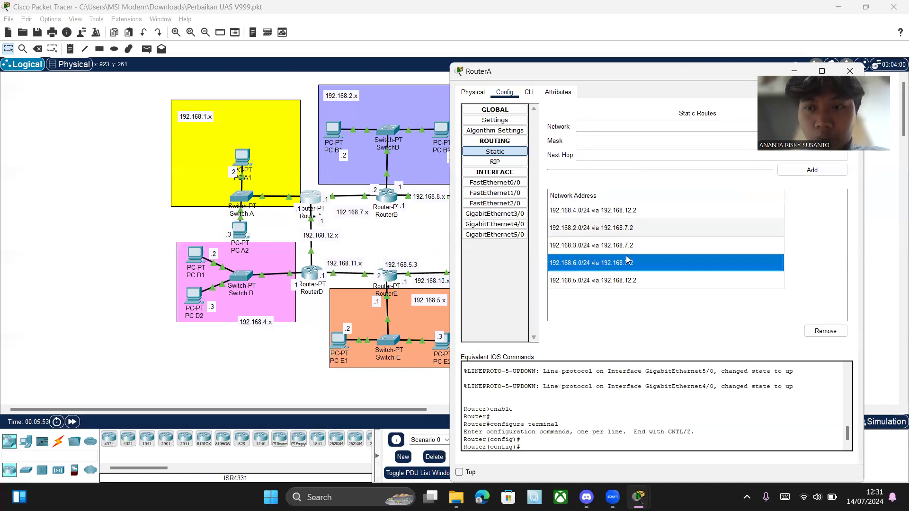
{"action": "left_click_drag", "start_coordinate": [626, 78], "coordinate": [261, 137]}
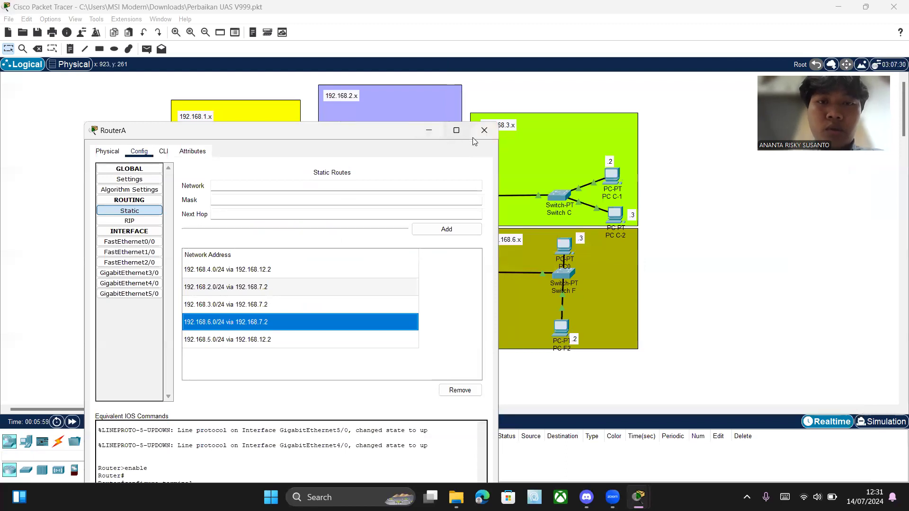
{"action": "mouse_move", "coordinate": [468, 130]}
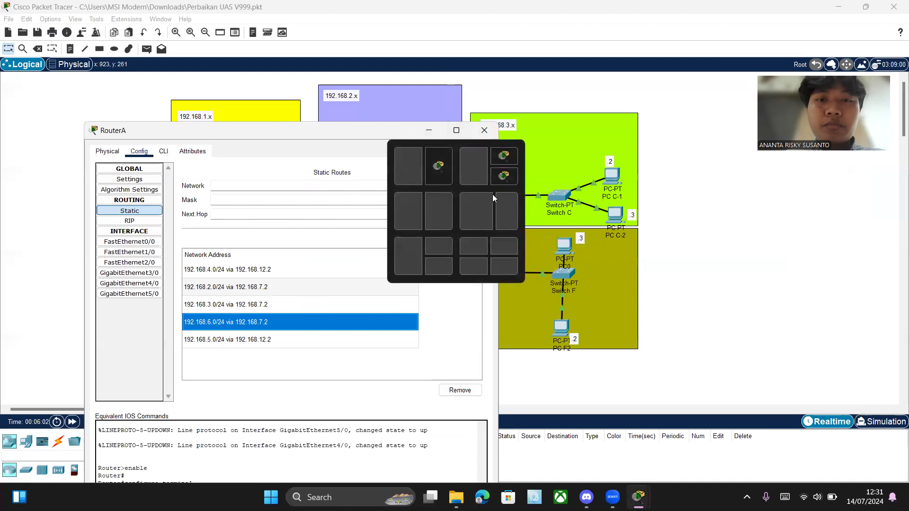
{"action": "left_click", "coordinate": [484, 135]}
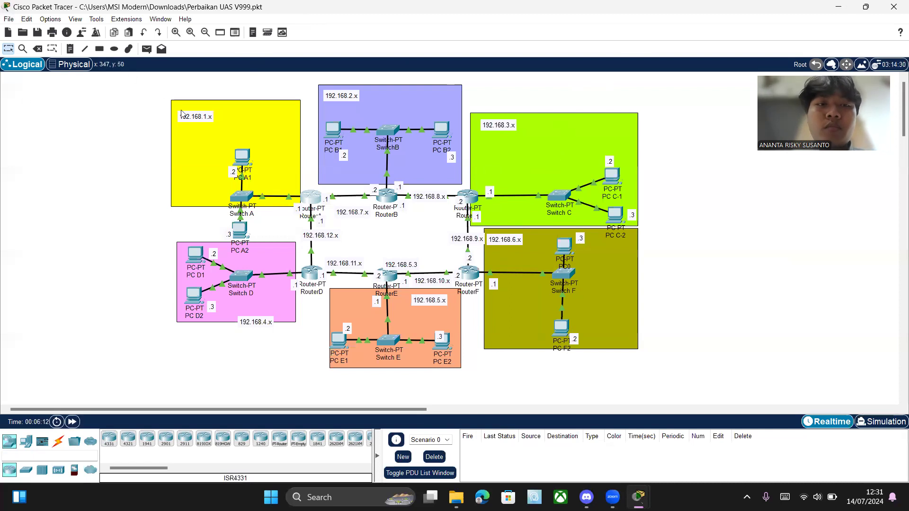
{"action": "left_click", "coordinate": [219, 127]}
{"action": "left_click", "coordinate": [219, 126]}
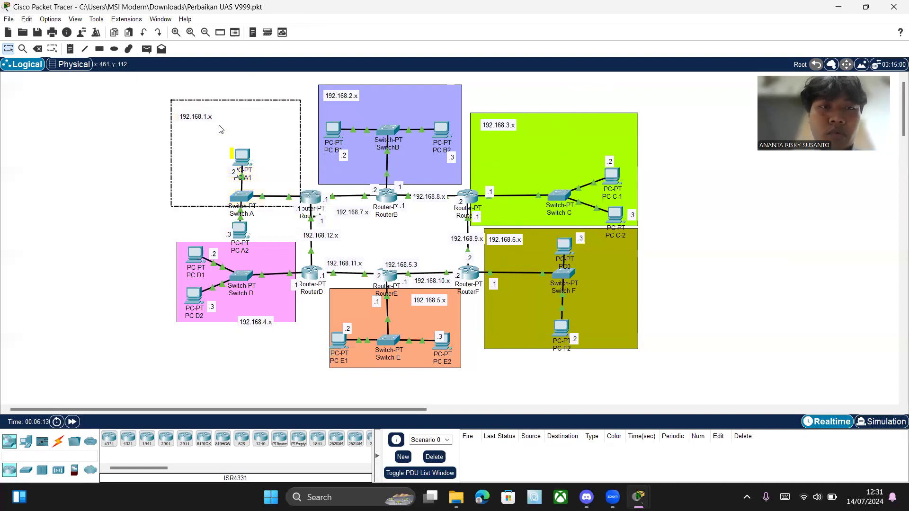
{"action": "left_click", "coordinate": [301, 74]}
Bring PC A1's Command Prompt back up and begin a ping command
{"action": "left_click", "coordinate": [246, 157]}
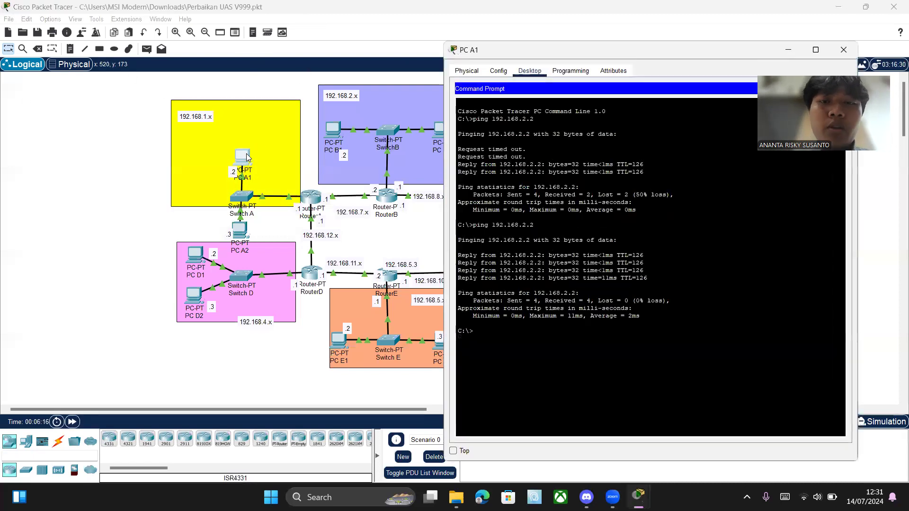
{"action": "type", "text": "ping"}
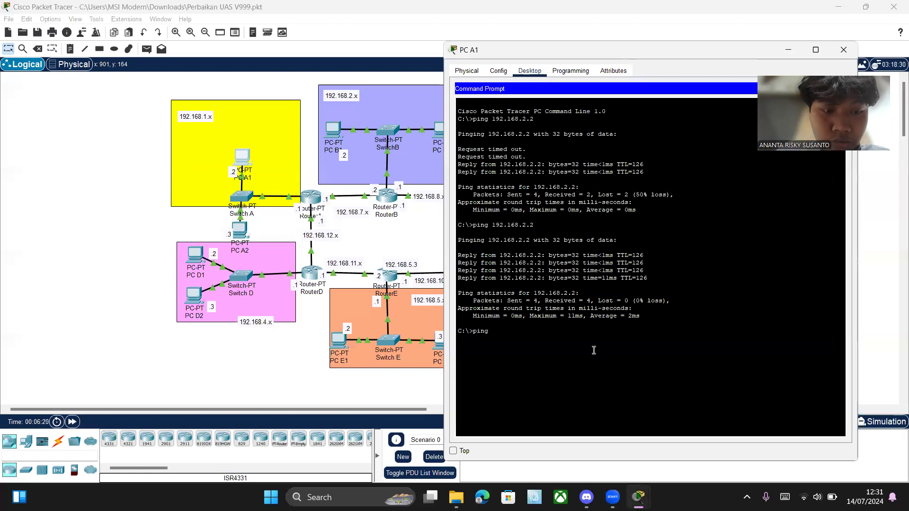
{"action": "type", "text": " 192.168"}
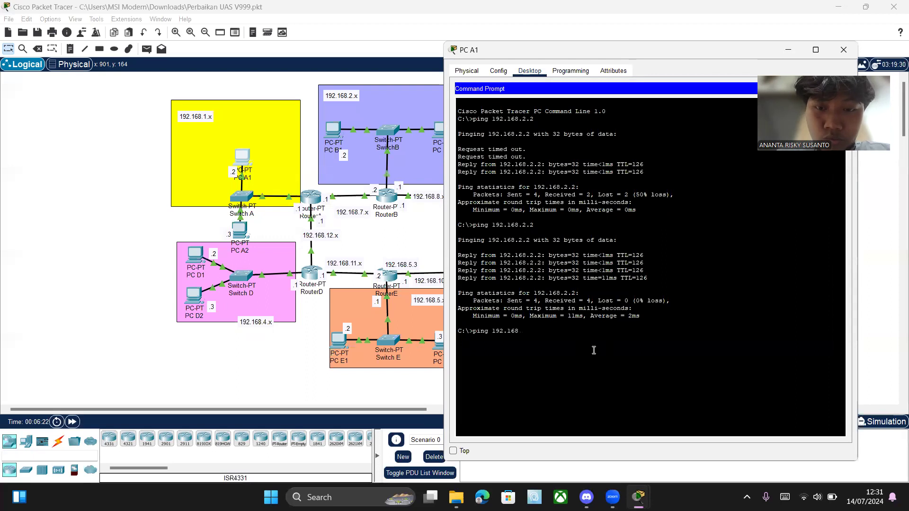
{"action": "type", "text": ".1"}
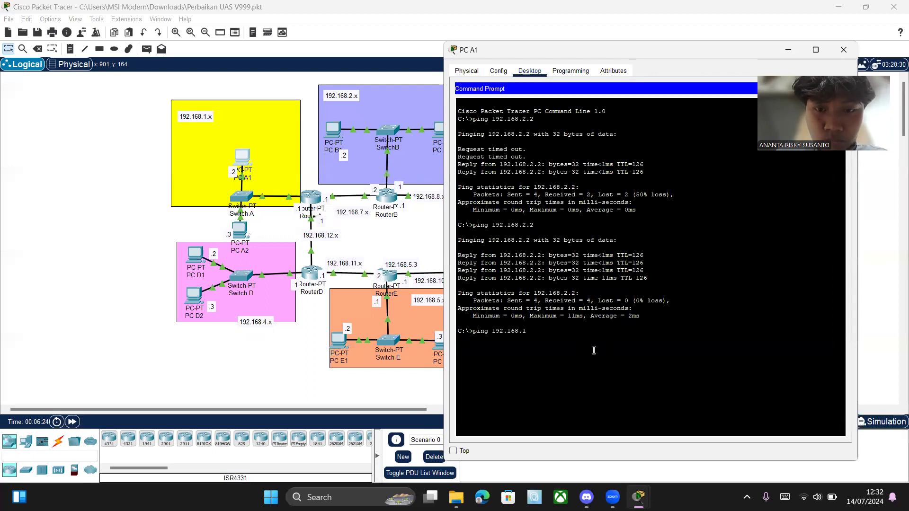
{"action": "key", "text": "BackSpace"}
{"action": "key", "text": "BackSpace"}
{"action": "key", "text": "BackSpace"}
{"action": "key", "text": "BackSpace"}
{"action": "key", "text": "BackSpace"}
{"action": "key", "text": "BackSpace"}
{"action": "key", "text": "BackSpace"}
{"action": "key", "text": "BackSpace"}
{"action": "key", "text": "BackSpace"}
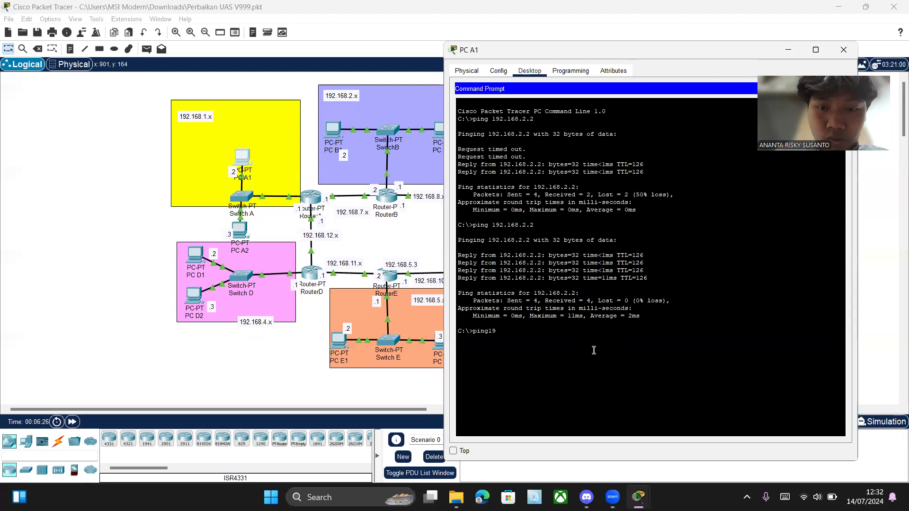
Ping 192.168.3.2, the PC C-1 address, from PC A1, keeping the 192.168.3.x network in view
{"action": "type", "text": "192.168.3.2"}
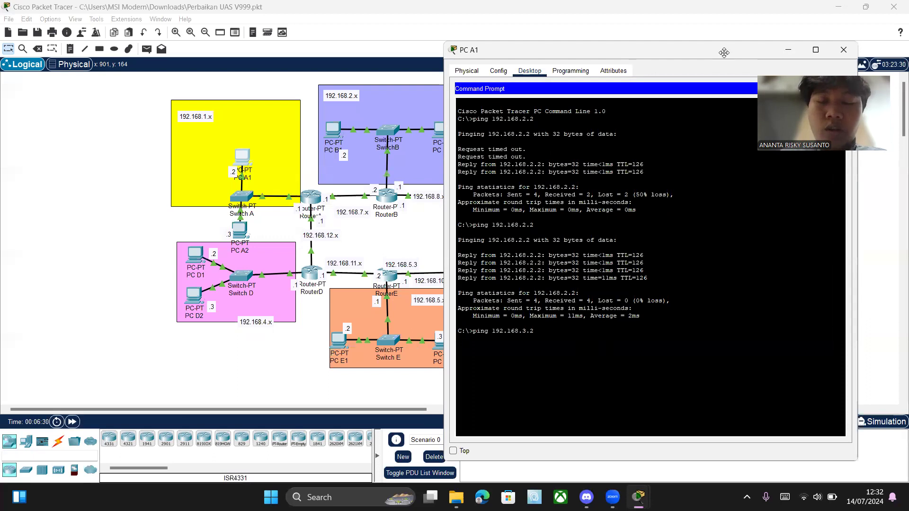
{"action": "left_click_drag", "start_coordinate": [691, 51], "coordinate": [278, 74]}
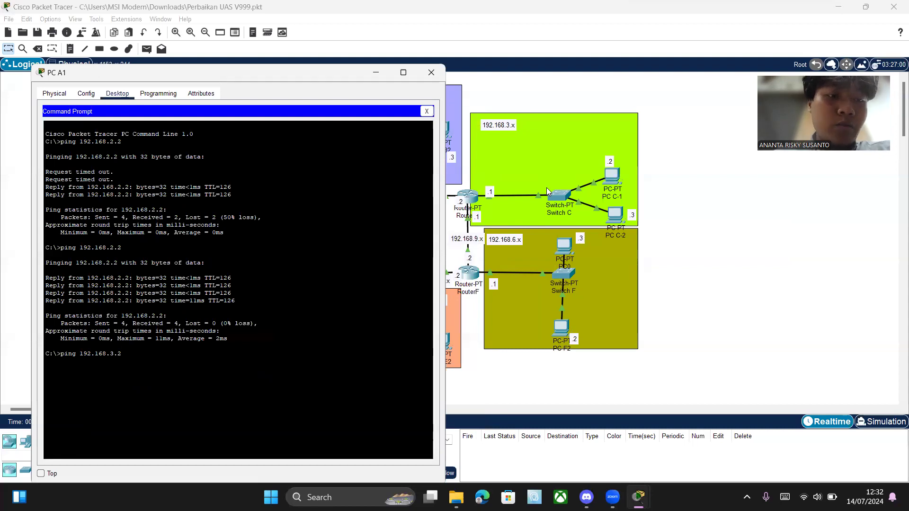
{"action": "key", "text": "Return"}
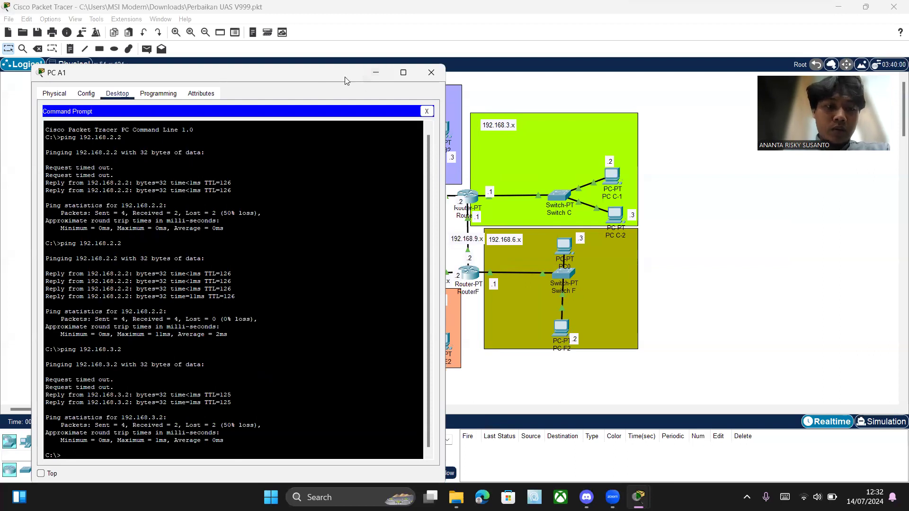
Repeat the ping to 192.168.3.2 from PC A1 and close its window
{"action": "left_click_drag", "start_coordinate": [344, 77], "coordinate": [395, 34]}
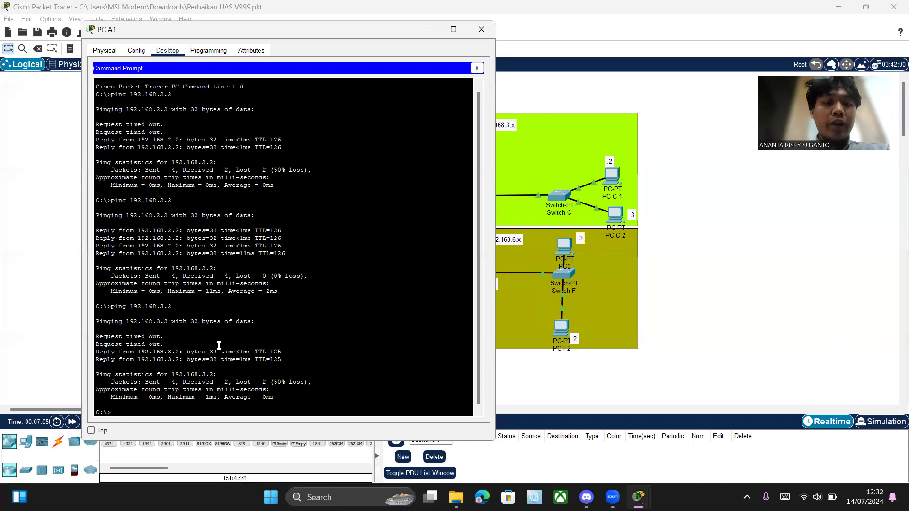
{"action": "key", "text": "Up"}
{"action": "key", "text": "Return"}
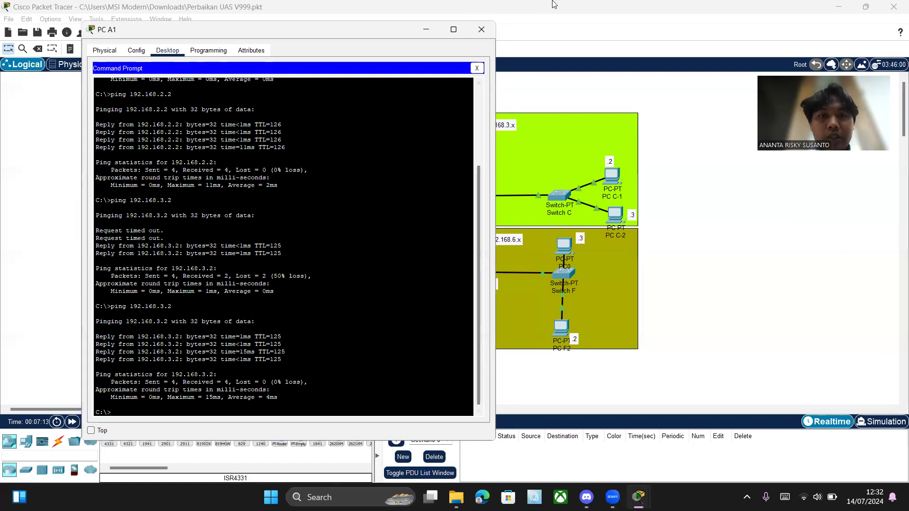
{"action": "left_click", "coordinate": [490, 36]}
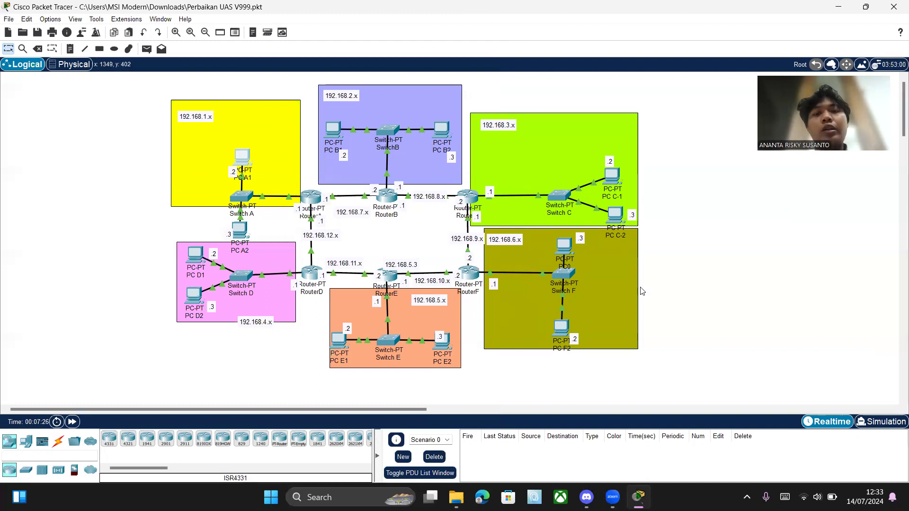
Ping 192.168.6.2, the PC F2 address, from PC A1's Command Prompt with the 192.168.6.x network in view, and close the PC's window
{"action": "left_click", "coordinate": [243, 157]}
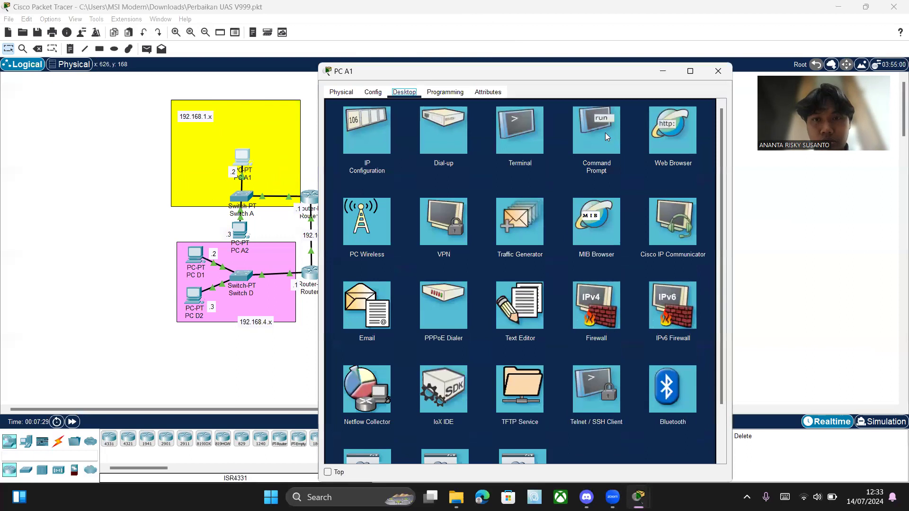
{"action": "left_click", "coordinate": [605, 133]}
{"action": "type", "text": "ping"}
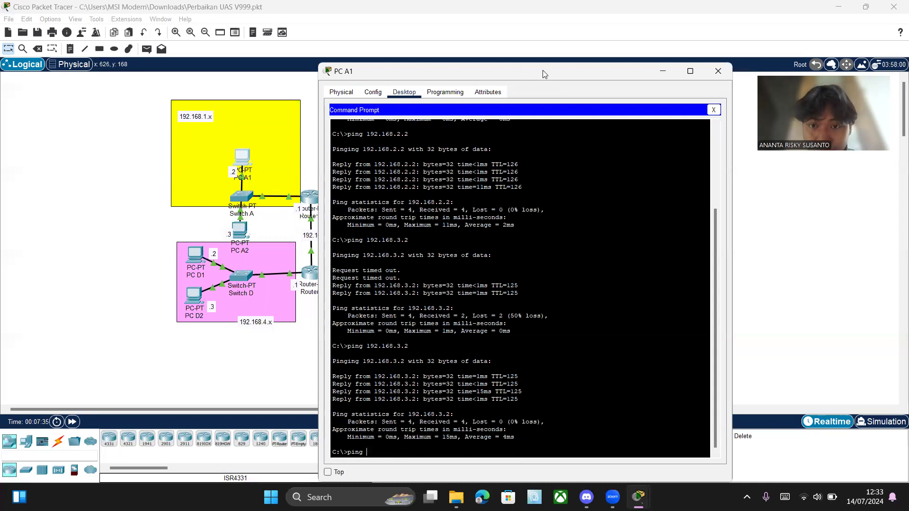
{"action": "left_click_drag", "start_coordinate": [543, 70], "coordinate": [263, 41]}
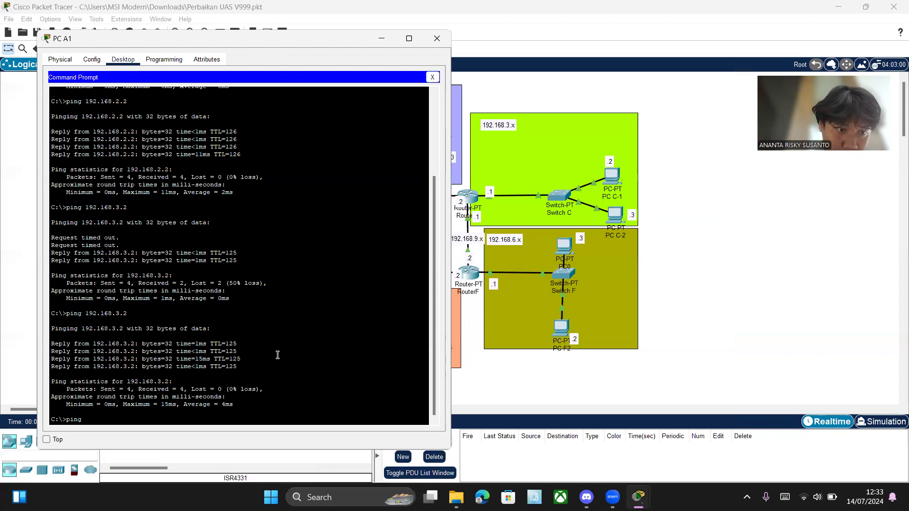
{"action": "type", "text": "192.168"}
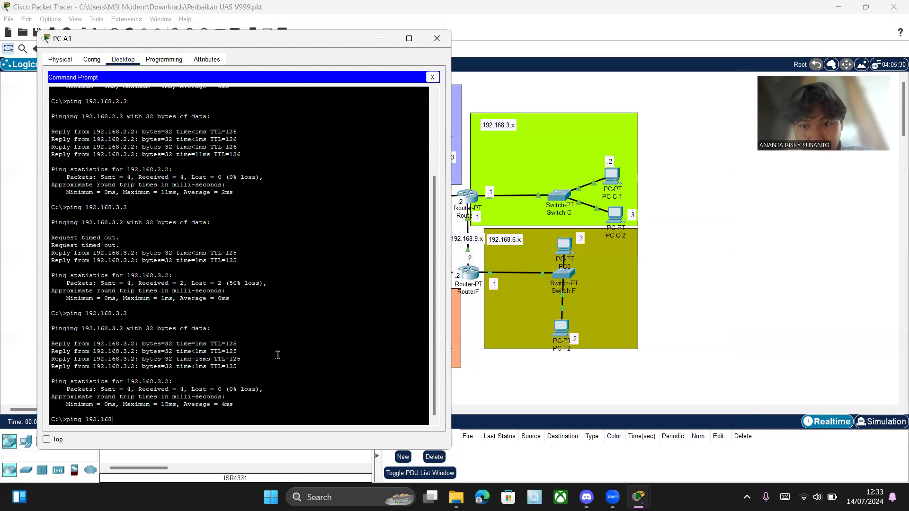
{"action": "type", "text": ".6."}
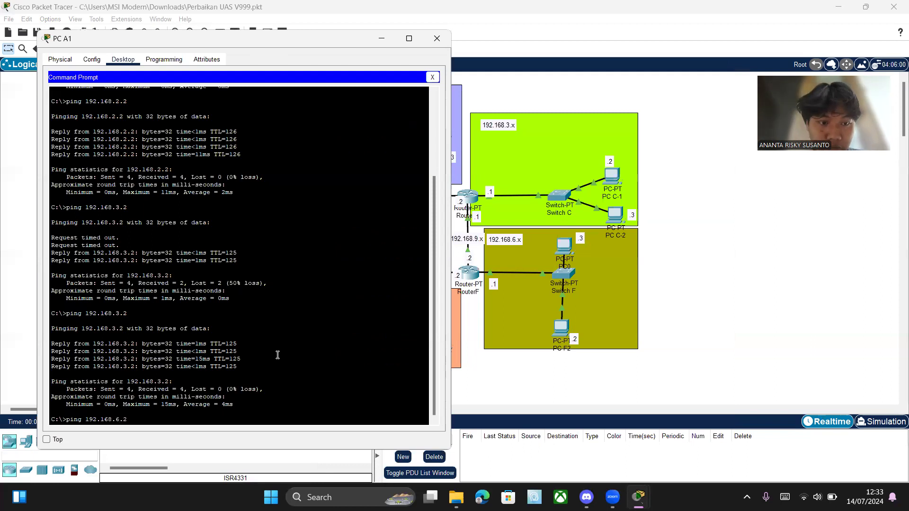
{"action": "type", "text": "2"}
{"action": "key", "text": "Return"}
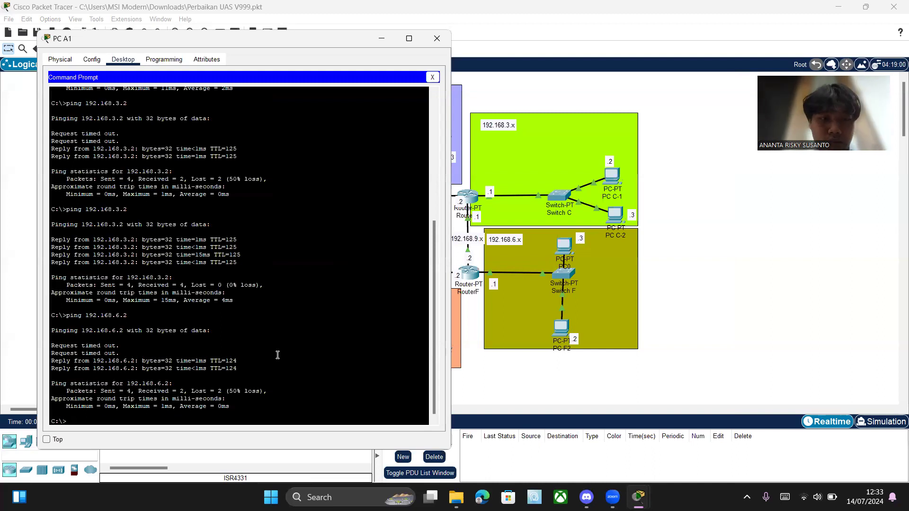
{"action": "left_click", "coordinate": [442, 39]}
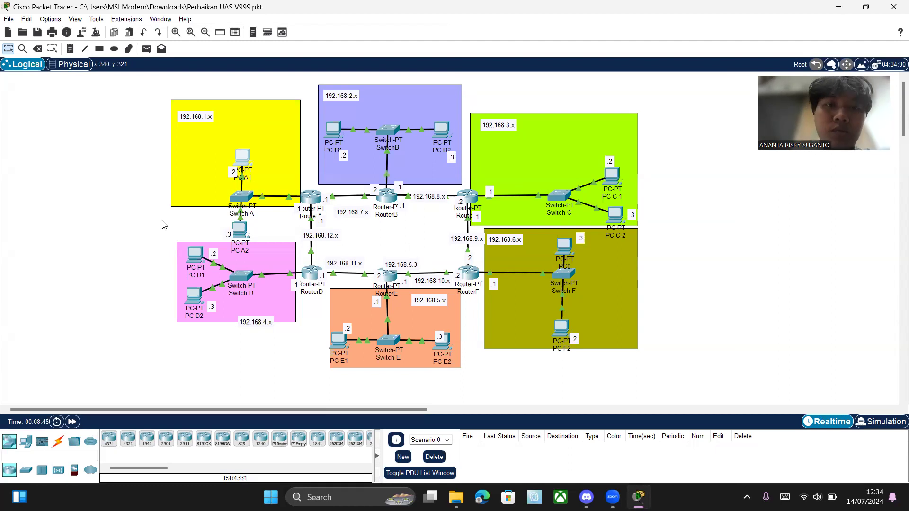
Review RouterA's static routes against the topology, highlighting the route to 192.168.3.0/24, and close the router's window
{"action": "left_click", "coordinate": [309, 204]}
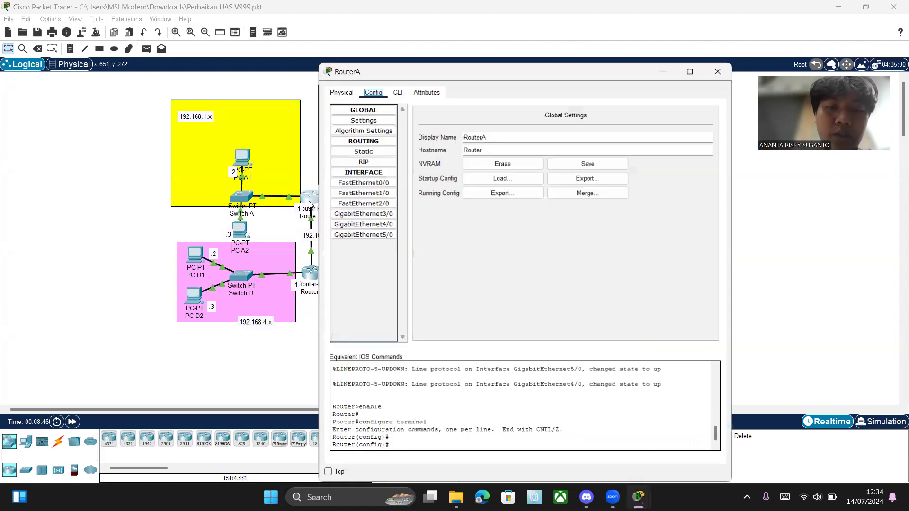
{"action": "left_click", "coordinate": [365, 152]}
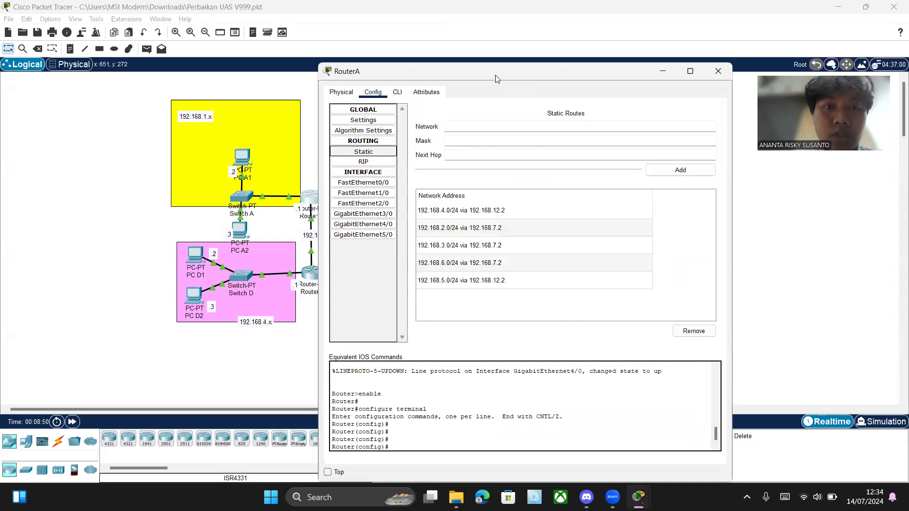
{"action": "left_click_drag", "start_coordinate": [495, 75], "coordinate": [213, 53]}
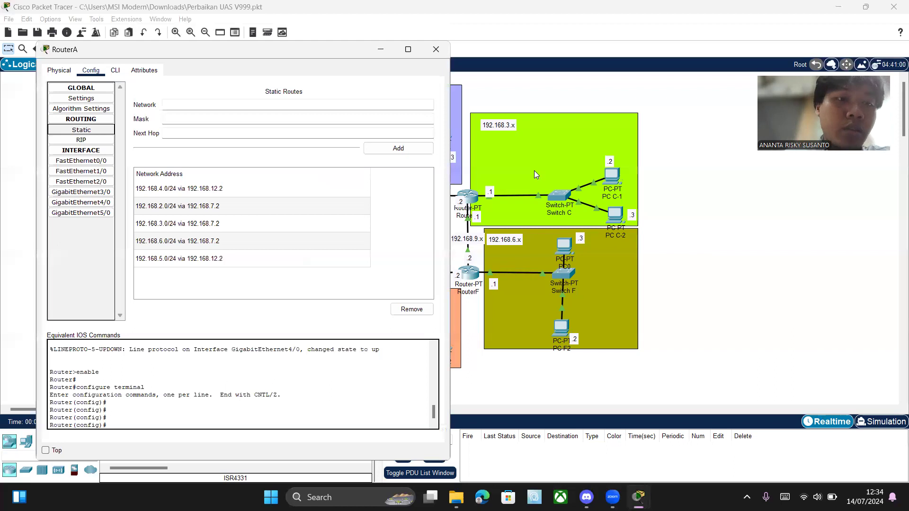
{"action": "left_click", "coordinate": [179, 228]}
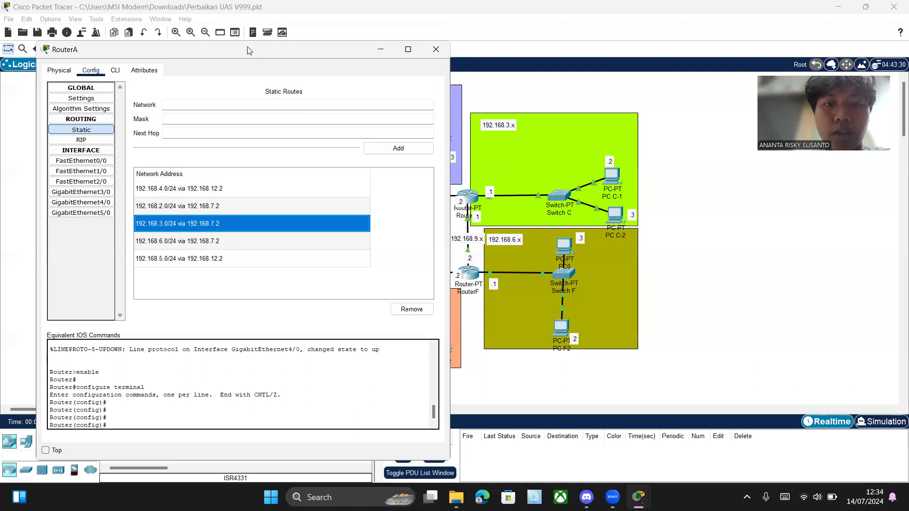
{"action": "left_click_drag", "start_coordinate": [250, 50], "coordinate": [682, 68]}
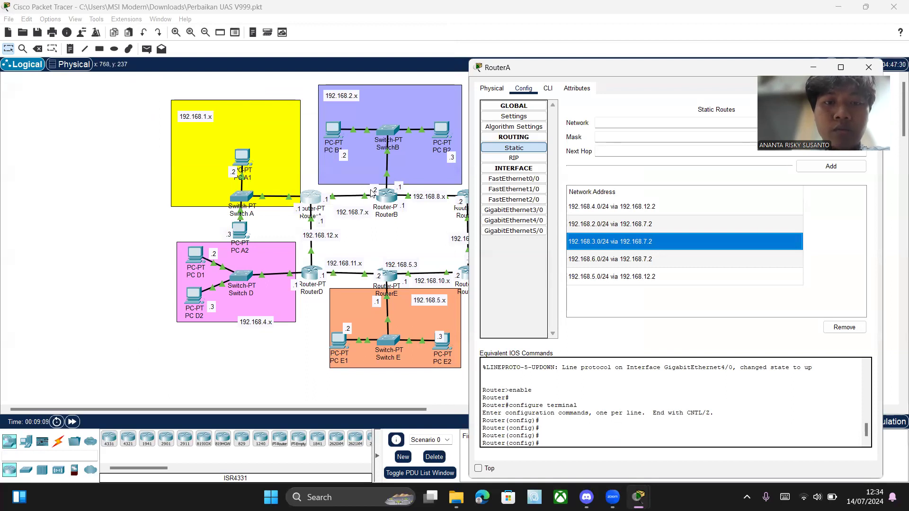
{"action": "left_click", "coordinate": [387, 89]}
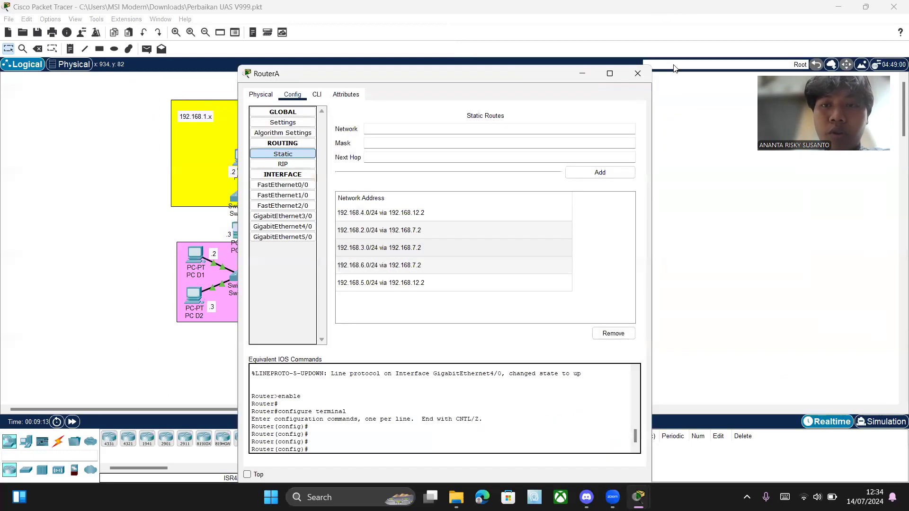
{"action": "left_click", "coordinate": [637, 75]}
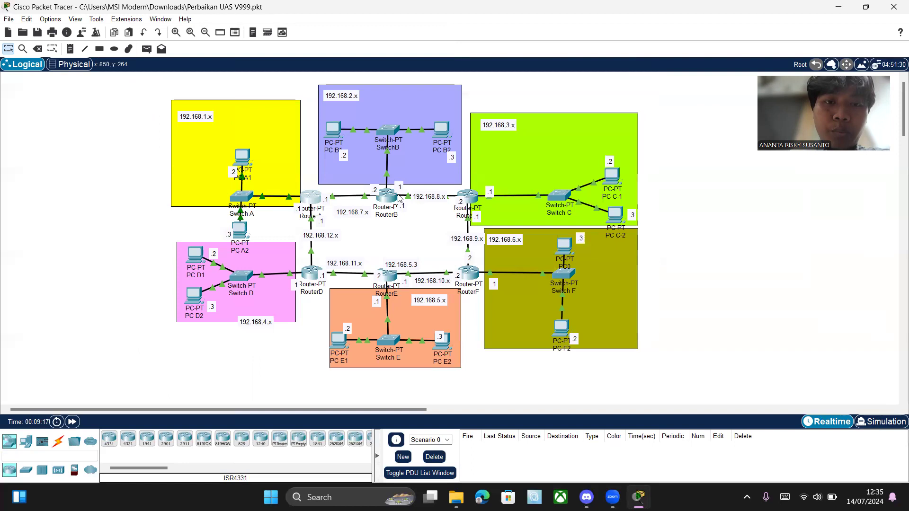
Examine RouterB's static routes, comparing their destination networks and next hops with the topology, and close the router's window
{"action": "left_click", "coordinate": [391, 200]}
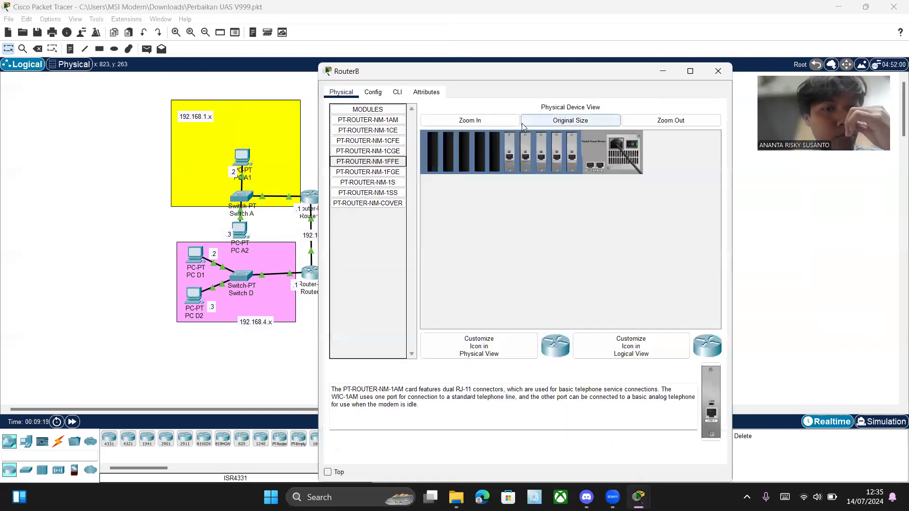
{"action": "left_click", "coordinate": [373, 92]}
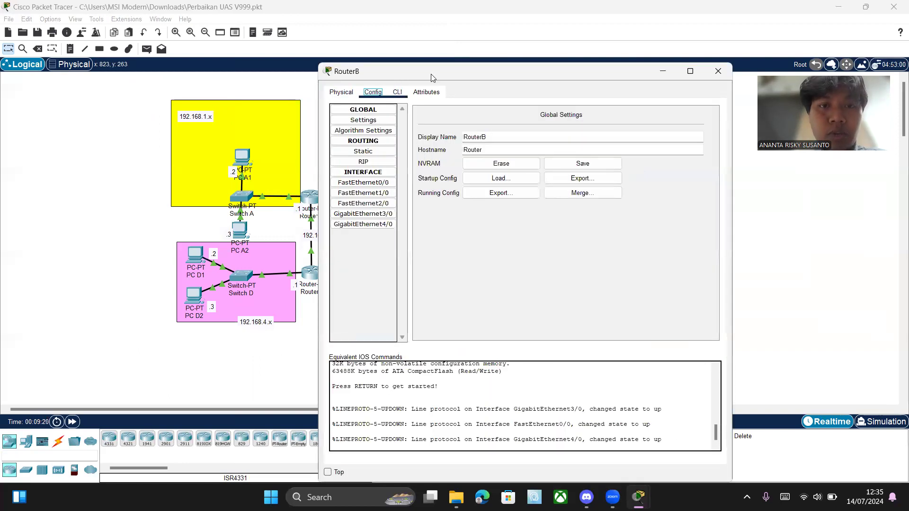
{"action": "left_click_drag", "start_coordinate": [432, 77], "coordinate": [133, 55]}
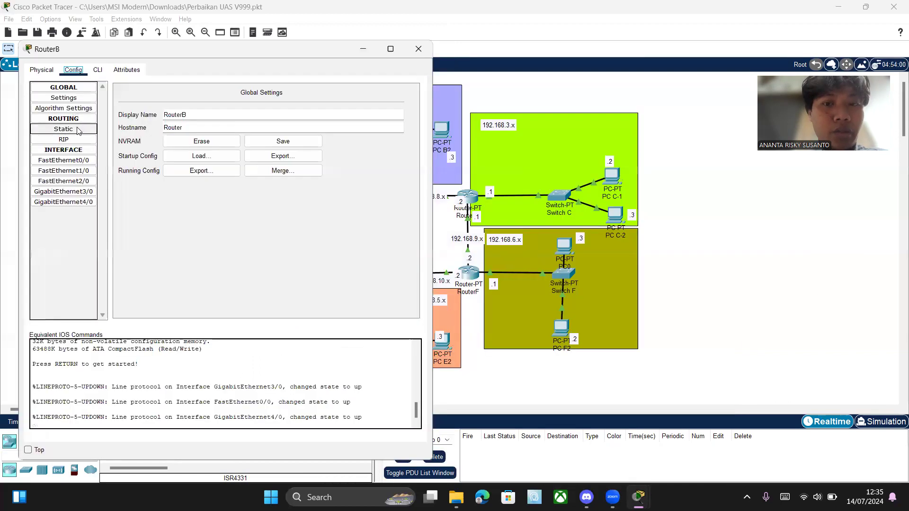
{"action": "left_click", "coordinate": [64, 129]}
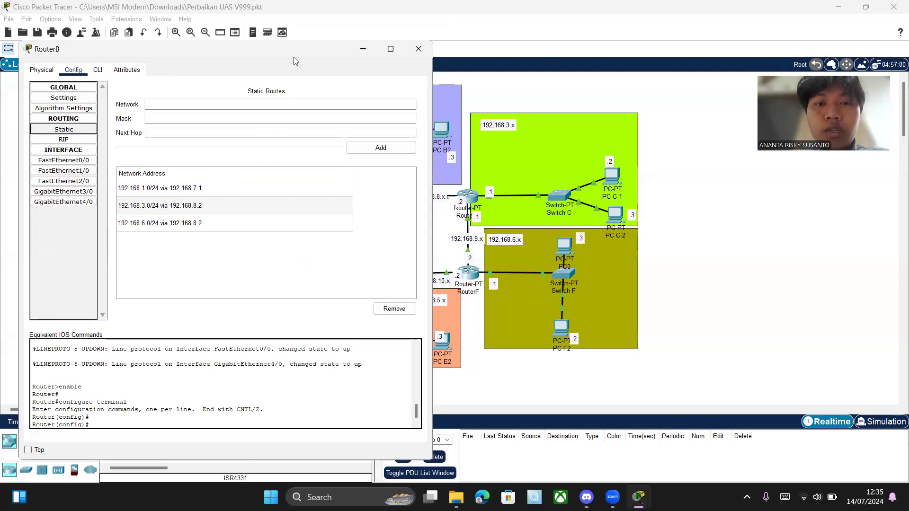
{"action": "left_click_drag", "start_coordinate": [294, 61], "coordinate": [333, 251]}
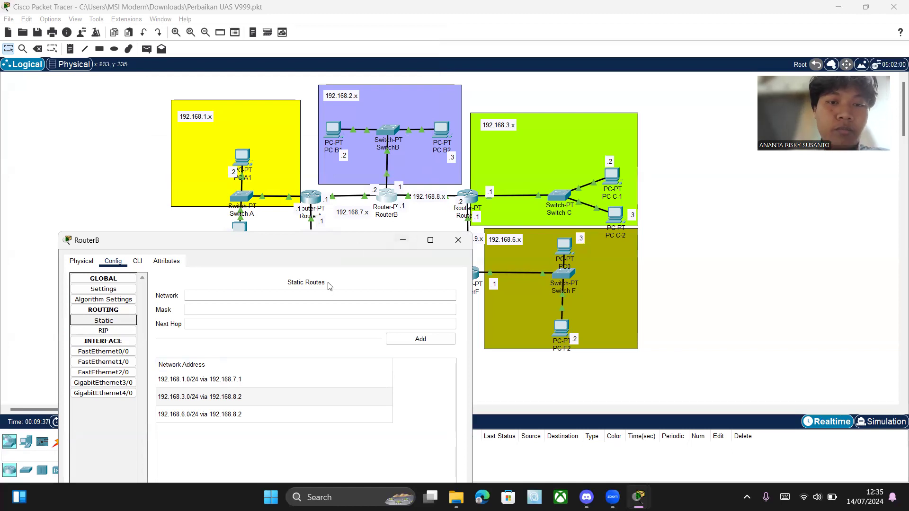
{"action": "left_click_drag", "start_coordinate": [361, 244], "coordinate": [375, 128]}
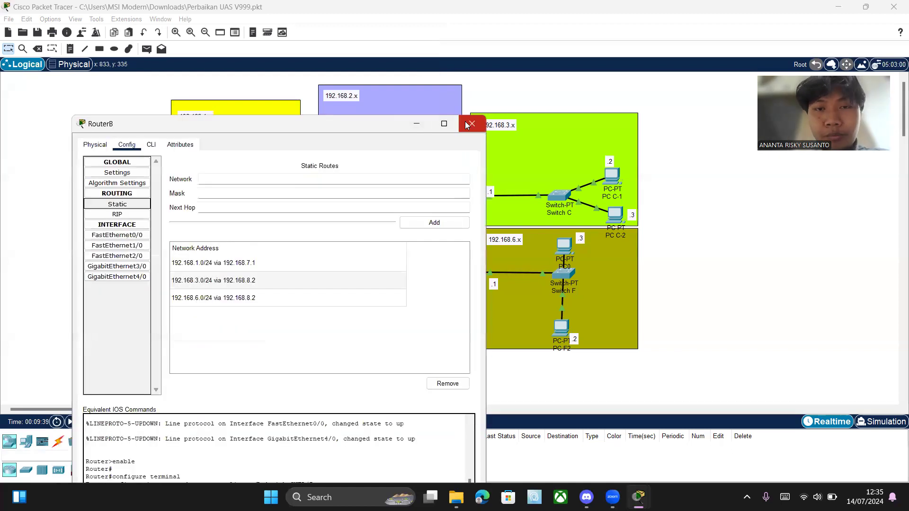
{"action": "left_click", "coordinate": [470, 124]}
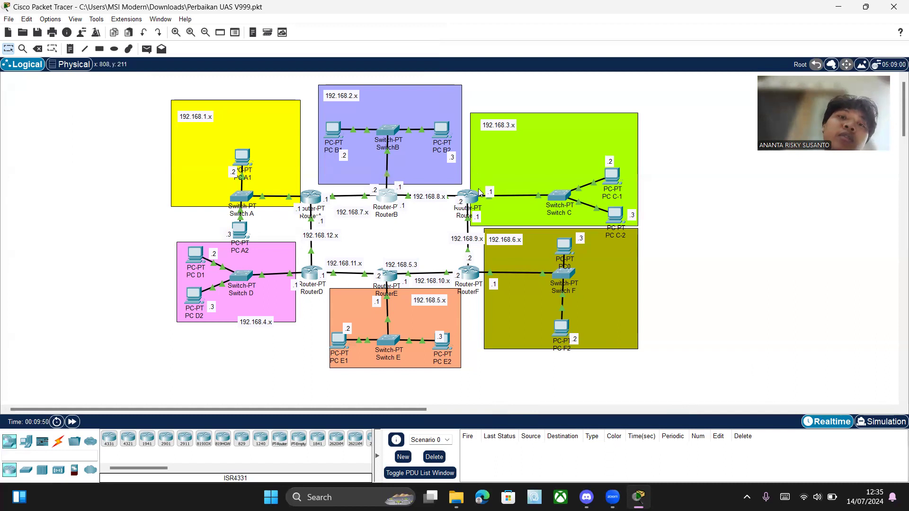
Recheck RouterA's static routes against both halves of the topology and close the router's window
{"action": "left_click", "coordinate": [310, 201]}
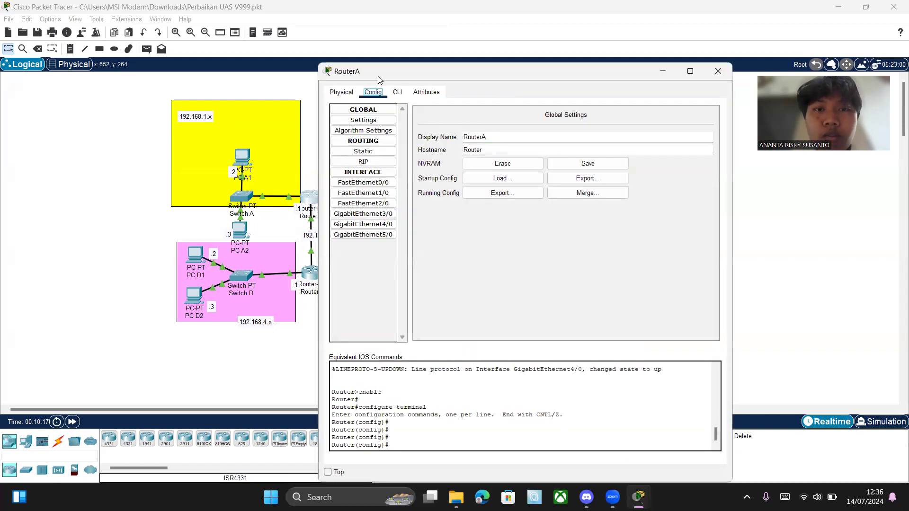
{"action": "left_click", "coordinate": [396, 92]}
{"action": "left_click", "coordinate": [340, 92]}
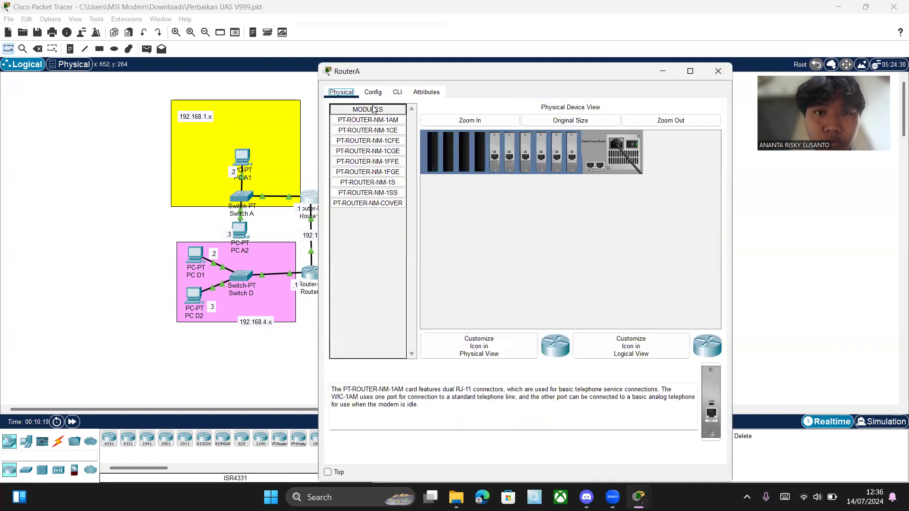
{"action": "left_click", "coordinate": [373, 93]}
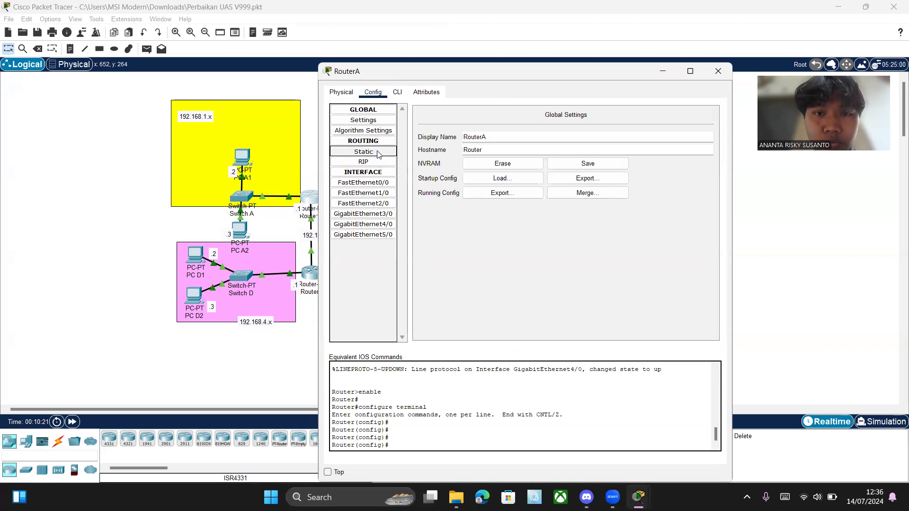
{"action": "left_click", "coordinate": [375, 154]}
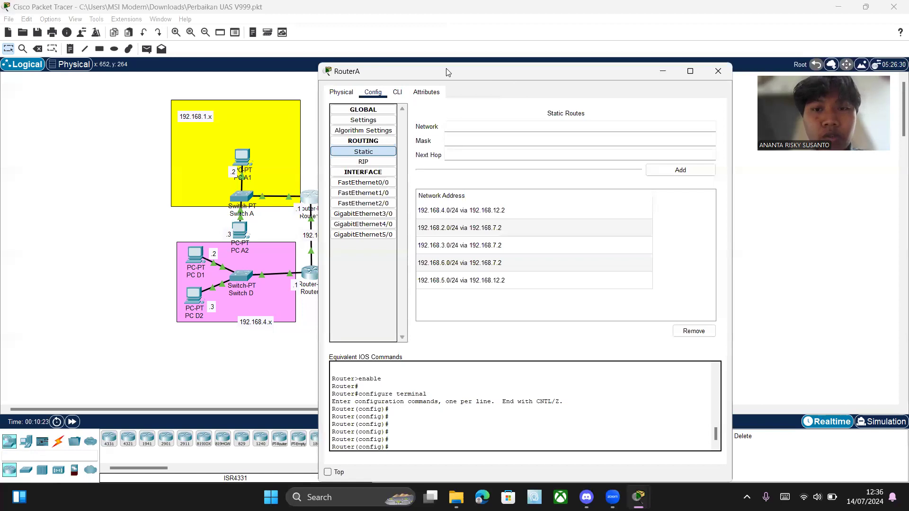
{"action": "left_click_drag", "start_coordinate": [448, 72], "coordinate": [111, 35]}
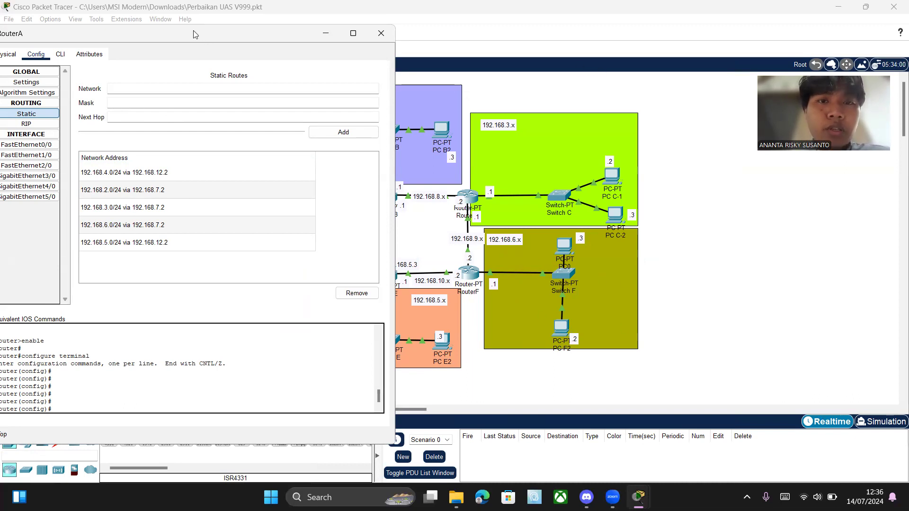
{"action": "left_click_drag", "start_coordinate": [193, 30], "coordinate": [659, 54]}
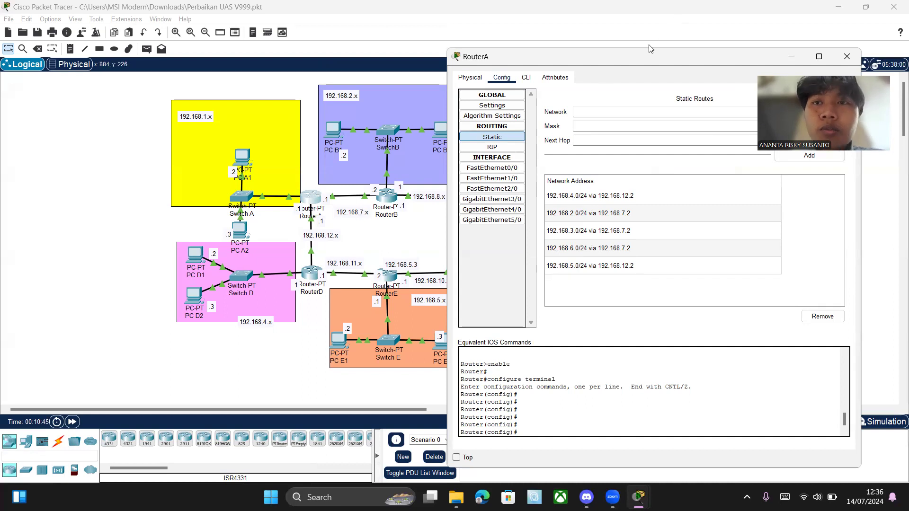
{"action": "left_click", "coordinate": [841, 58]}
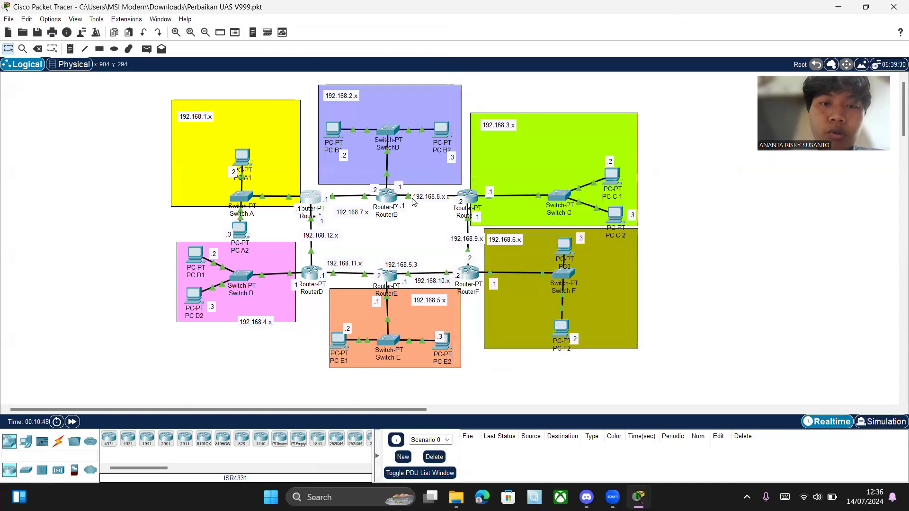
Recheck RouterB's static routes alongside the 192.168.3.x and 192.168.6.x networks, and close the router's window
{"action": "left_click", "coordinate": [387, 196]}
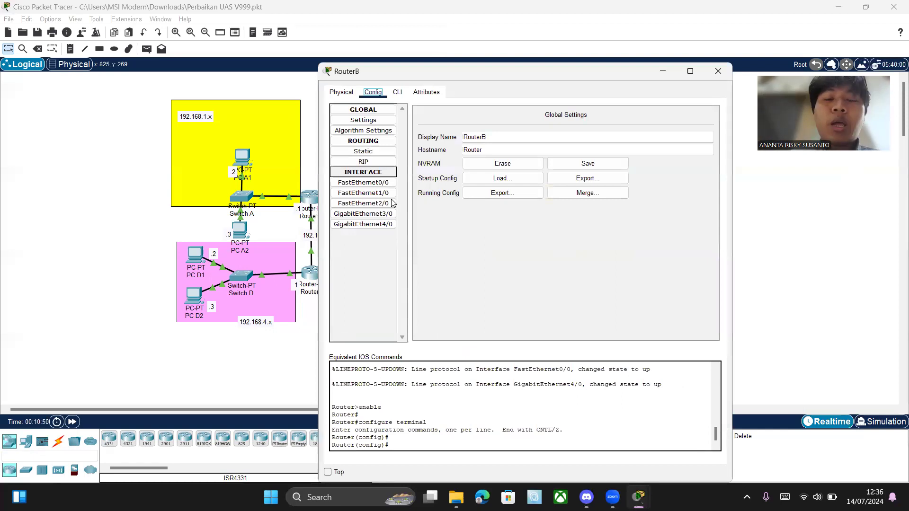
{"action": "left_click", "coordinate": [363, 152]}
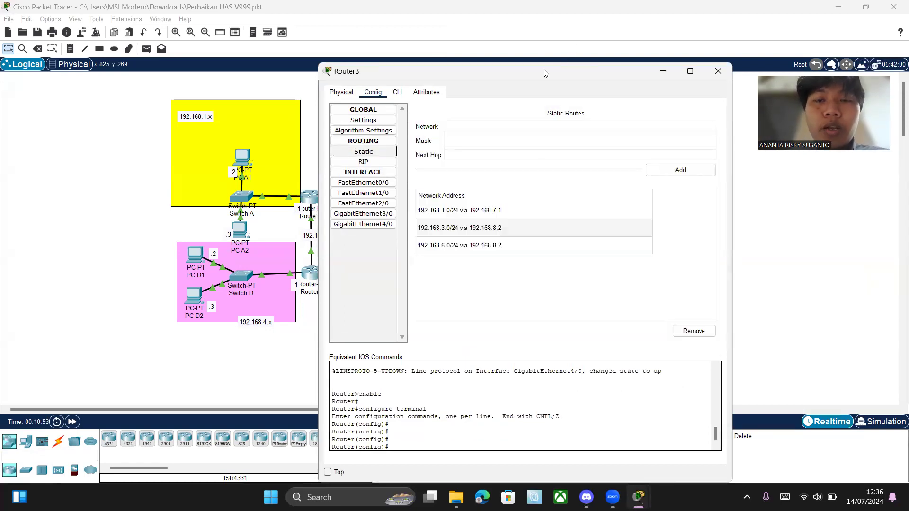
{"action": "left_click_drag", "start_coordinate": [544, 73], "coordinate": [273, 54]}
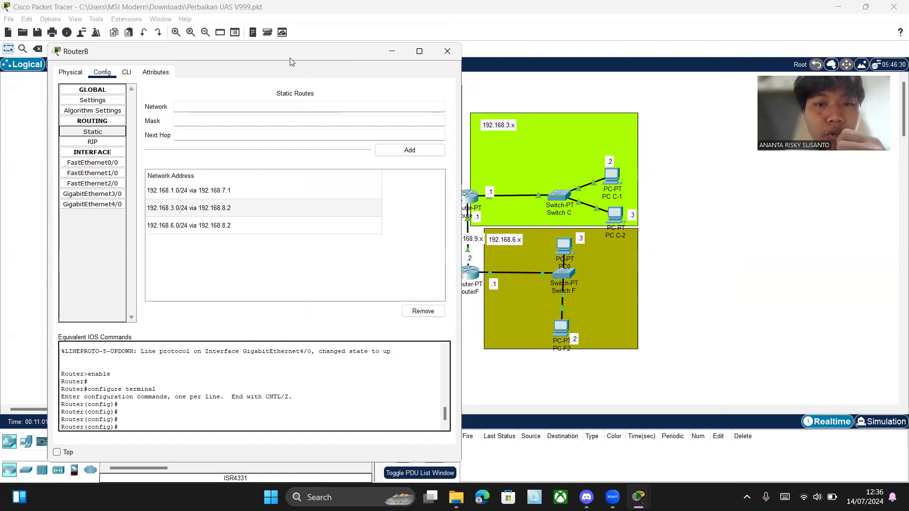
{"action": "left_click_drag", "start_coordinate": [290, 58], "coordinate": [144, 73]}
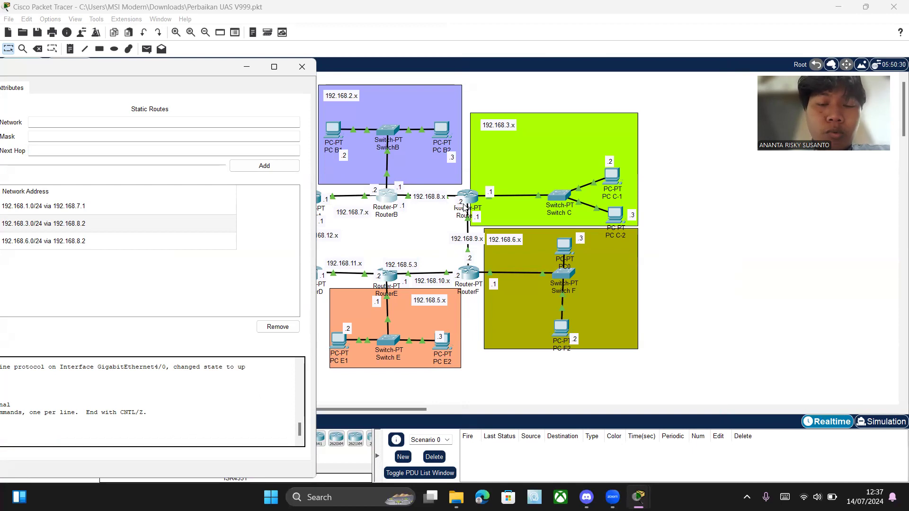
{"action": "left_click", "coordinate": [305, 68]}
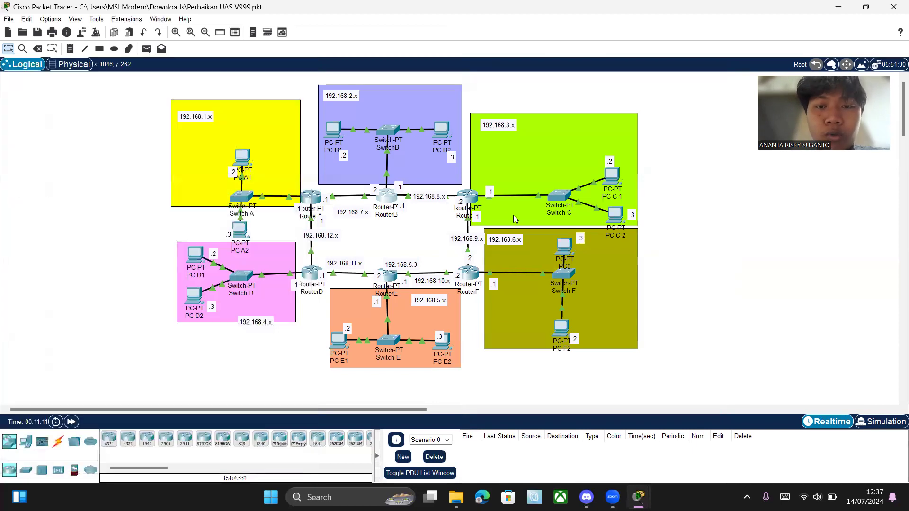
Review RouterF's static routes against the topology around the 192.168.6.x network, and close the router's window
{"action": "left_click", "coordinate": [463, 276]}
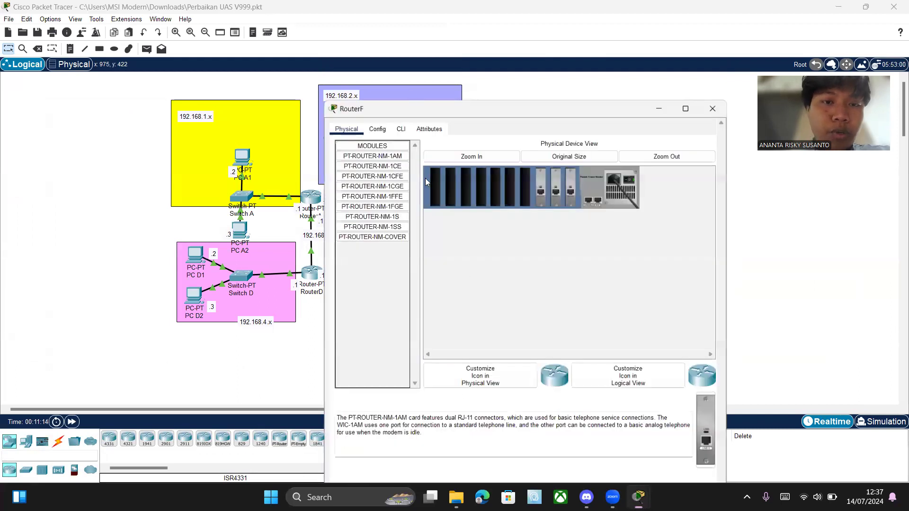
{"action": "left_click", "coordinate": [373, 92]}
{"action": "left_click", "coordinate": [385, 152]}
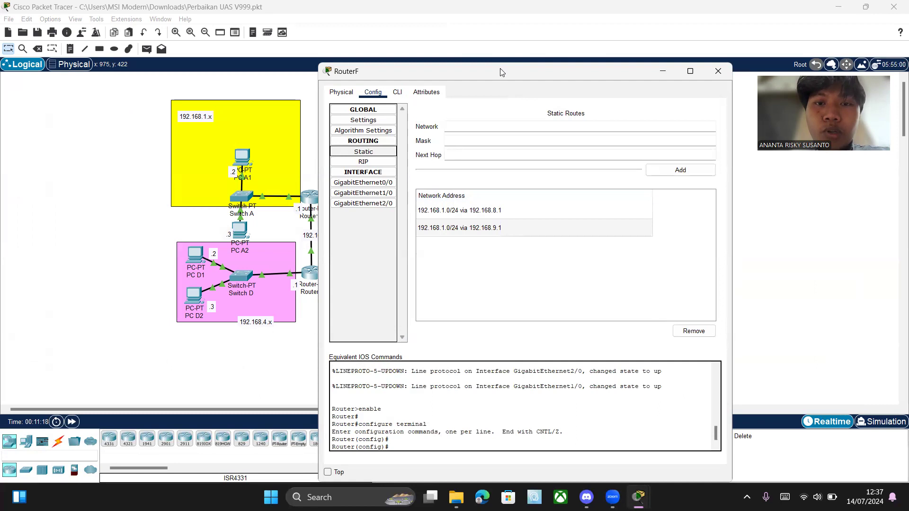
{"action": "left_click_drag", "start_coordinate": [502, 72], "coordinate": [217, 59]}
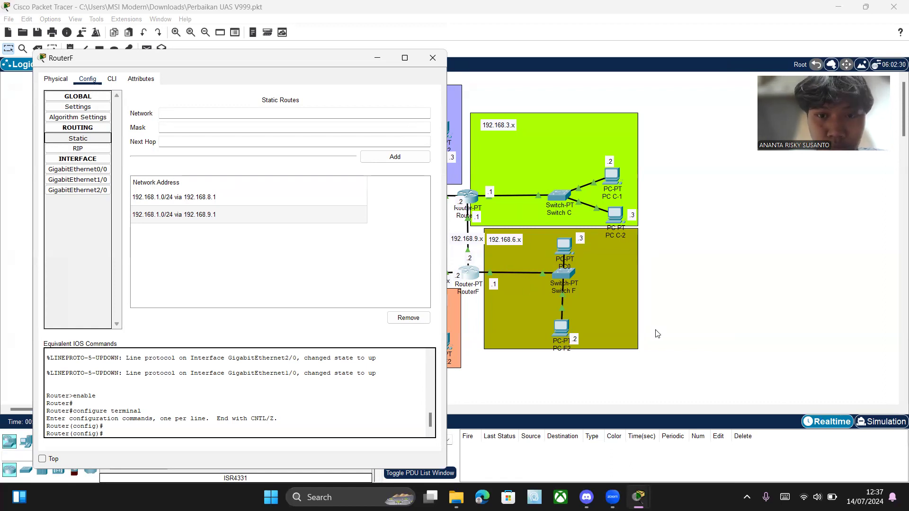
{"action": "left_click", "coordinate": [377, 58]}
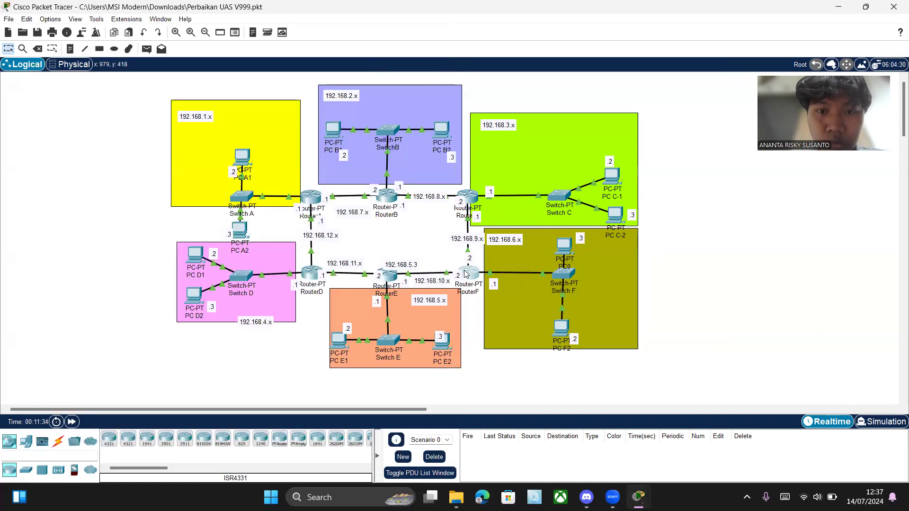
{"action": "mouse_move", "coordinate": [468, 267]}
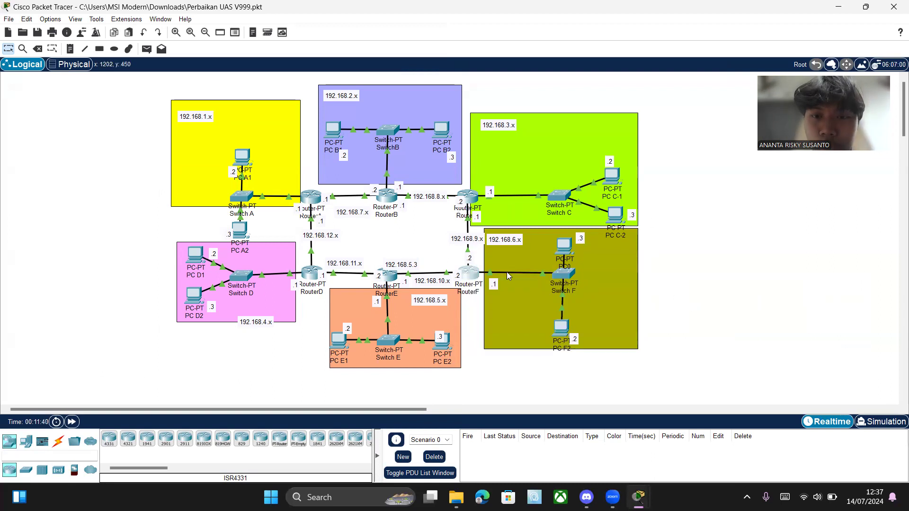
{"action": "mouse_move", "coordinate": [638, 497]}
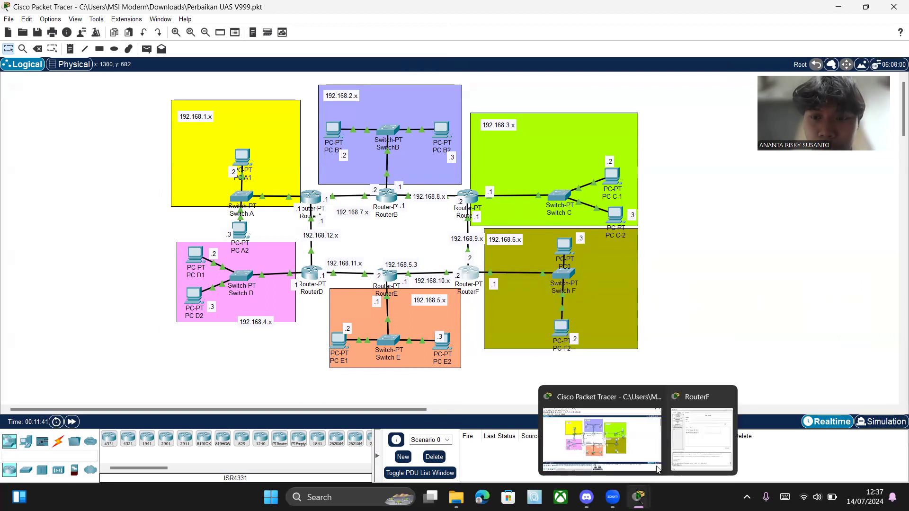
{"action": "left_click", "coordinate": [714, 411]}
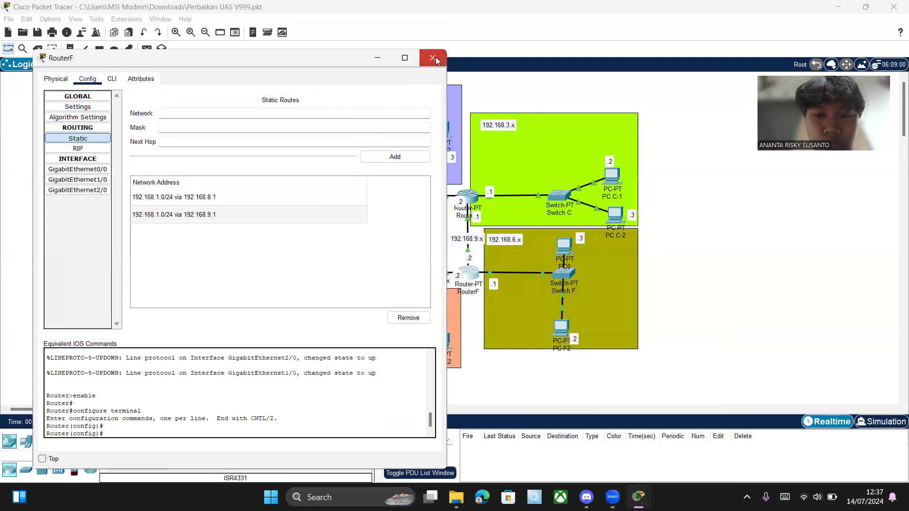
{"action": "left_click", "coordinate": [433, 58]}
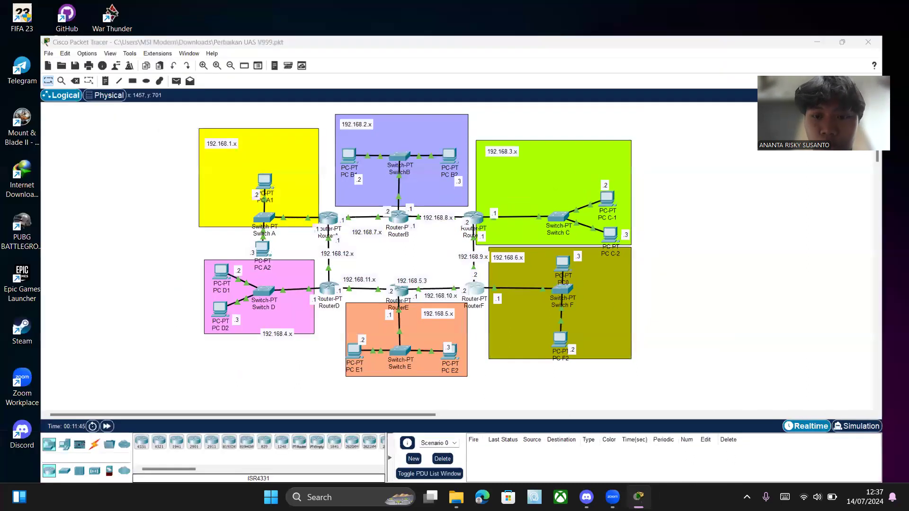
{"action": "left_click", "coordinate": [638, 497]}
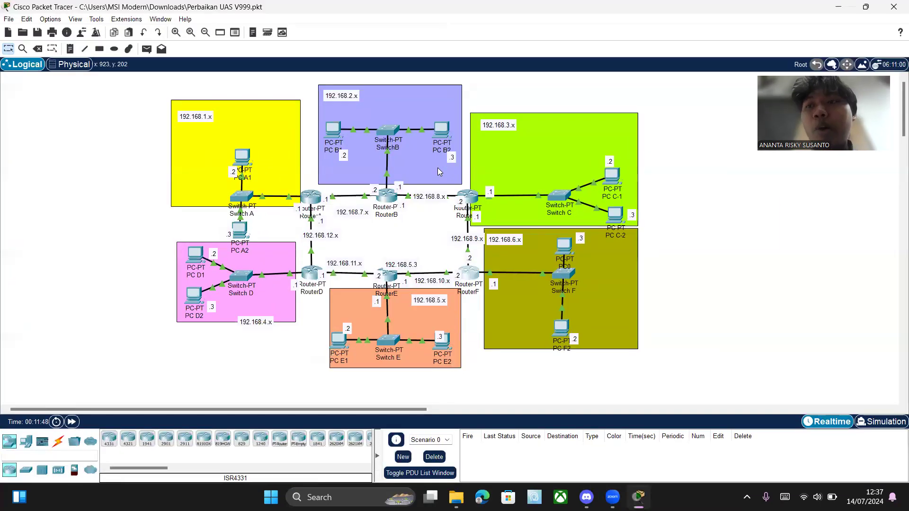
Open PC D1's command prompt and try to ping 192.168.2
{"action": "mouse_move", "coordinate": [235, 218]}
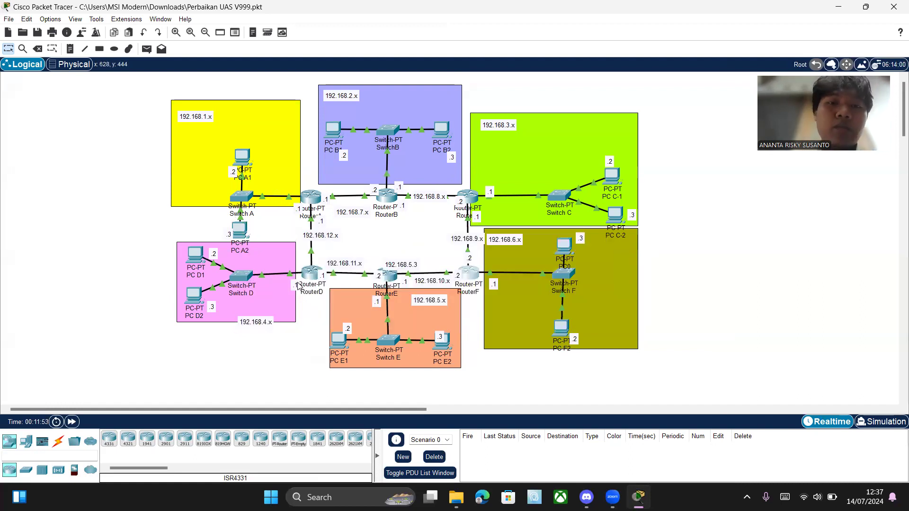
{"action": "mouse_move", "coordinate": [247, 283]}
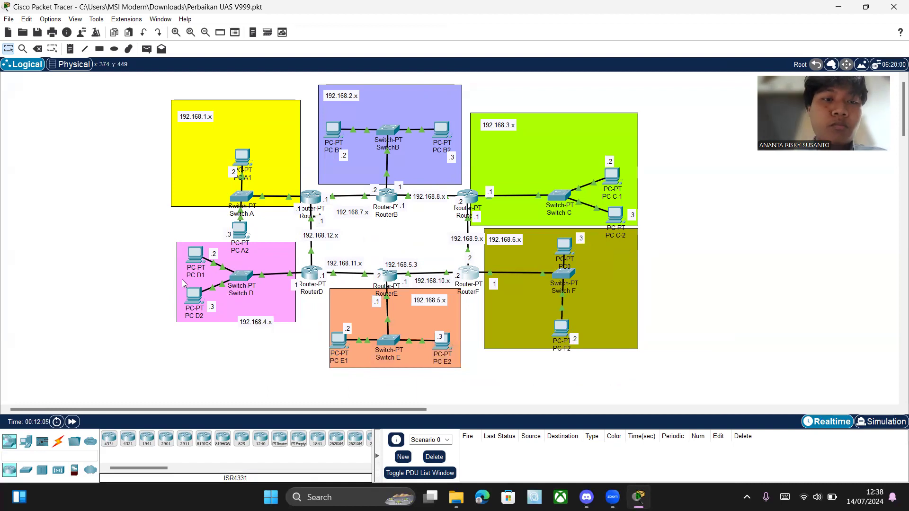
{"action": "left_click", "coordinate": [196, 254]}
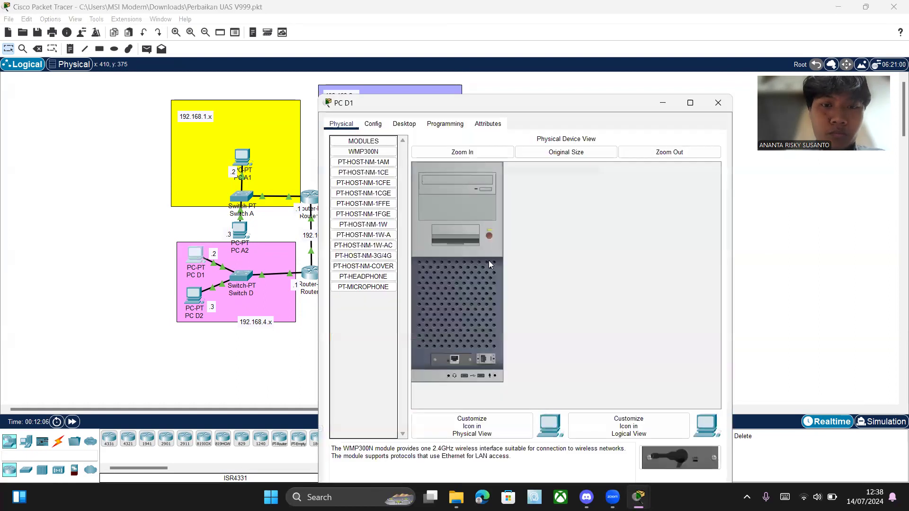
{"action": "left_click", "coordinate": [407, 128]}
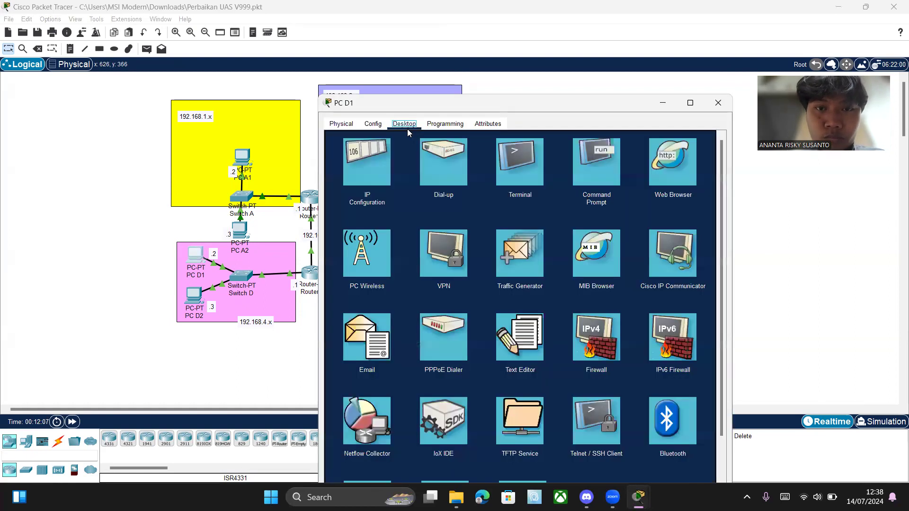
{"action": "left_click", "coordinate": [497, 167]}
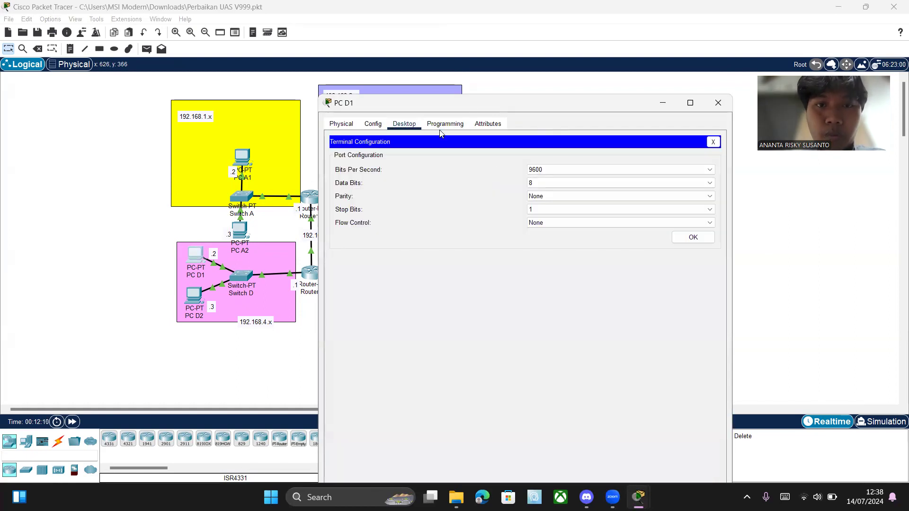
{"action": "left_click", "coordinate": [713, 142]}
{"action": "left_click", "coordinate": [591, 149]}
{"action": "type", "text": "ping "}
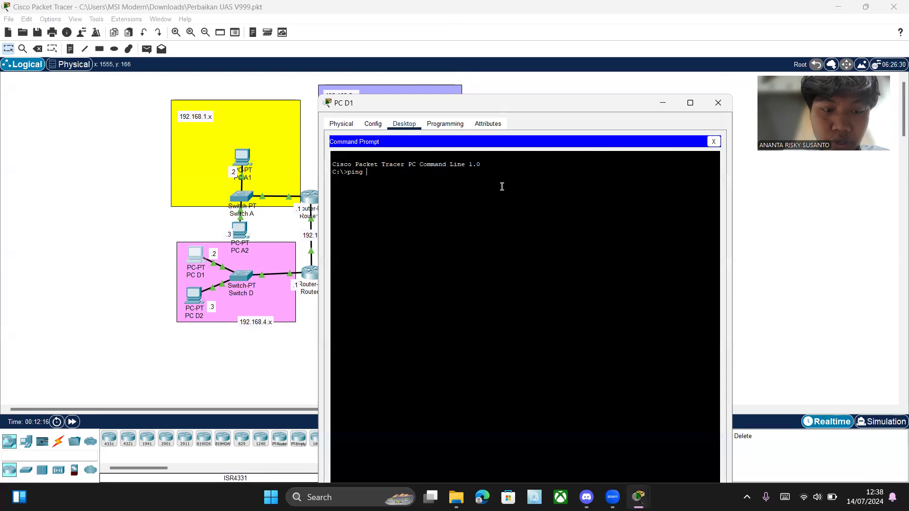
{"action": "type", "text": "192.1"}
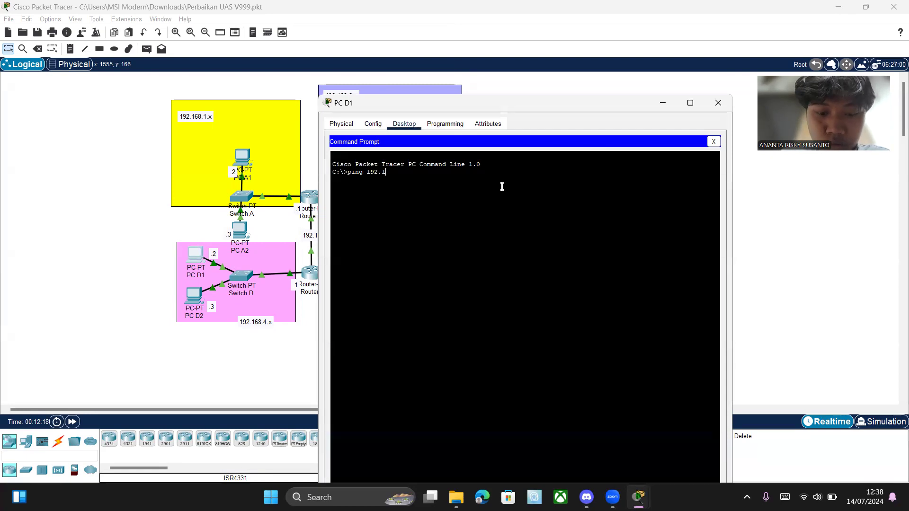
{"action": "type", "text": "68.2"}
{"action": "key", "text": "Return"}
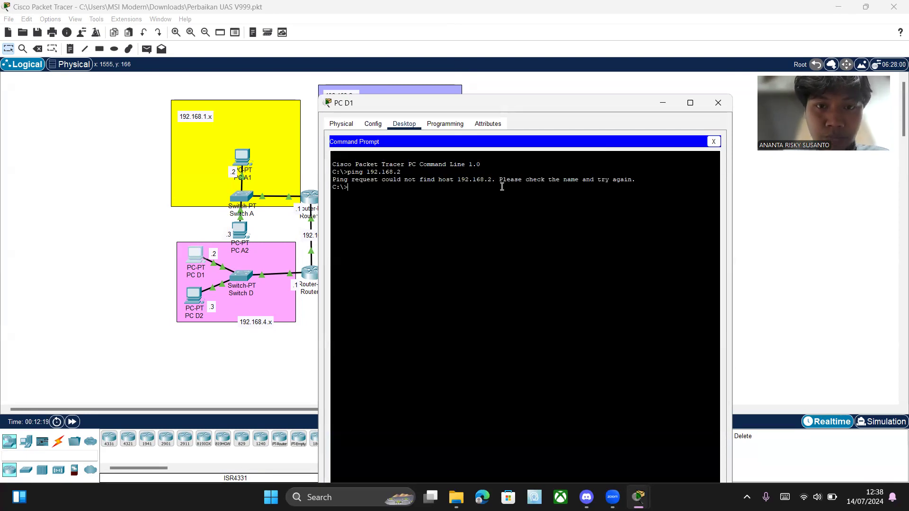
Ping PC A1 at 192.168.1.2 from PC D1 and close the PC's window
{"action": "key", "text": "Up"}
{"action": "key", "text": "BackSpace"}
{"action": "type", "text": "1.2"}
{"action": "key", "text": "Return"}
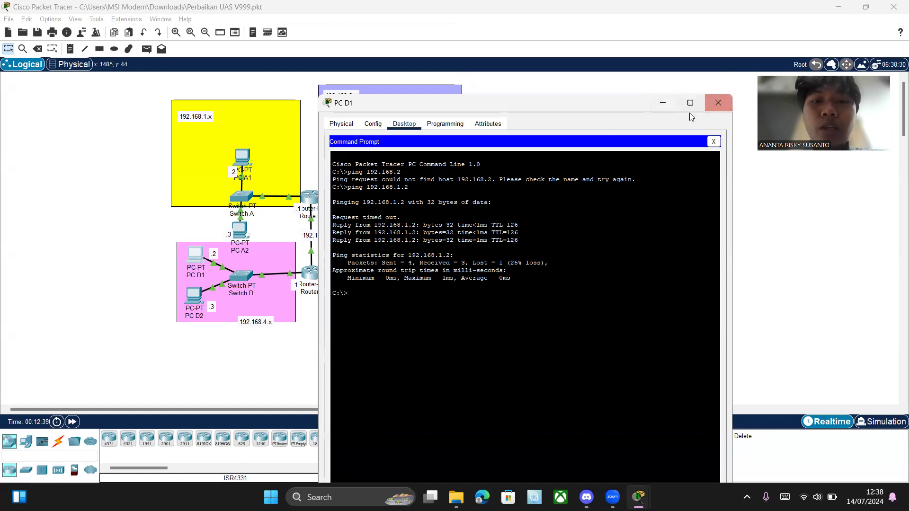
{"action": "left_click", "coordinate": [713, 110]}
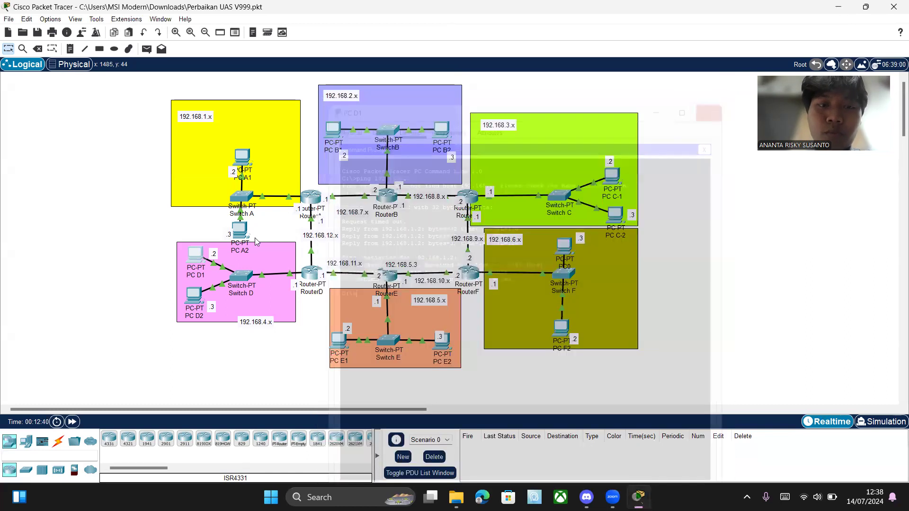
Reopen PC D1's command prompt, ping PC B1 at 192.168.2.2, and close the PC's window
{"action": "left_click", "coordinate": [193, 255]}
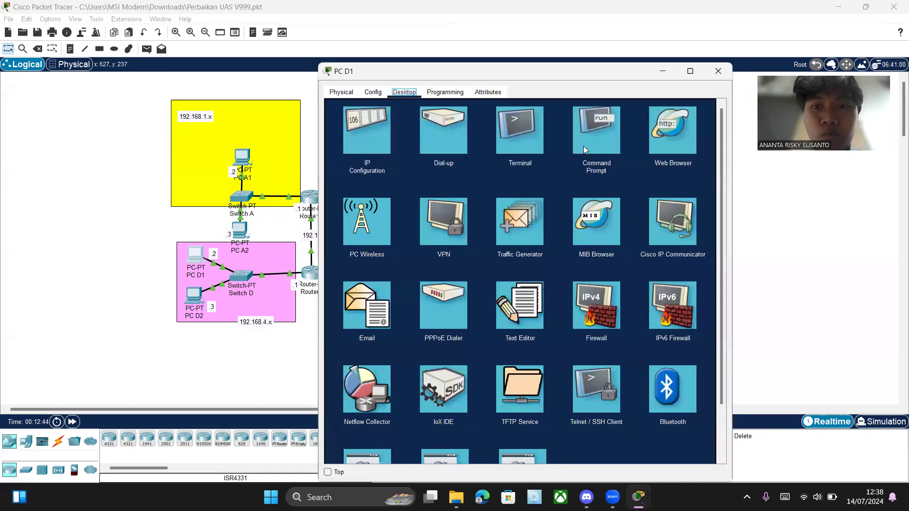
{"action": "left_click", "coordinate": [583, 146]}
{"action": "left_click_drag", "start_coordinate": [551, 69], "coordinate": [673, 78]}
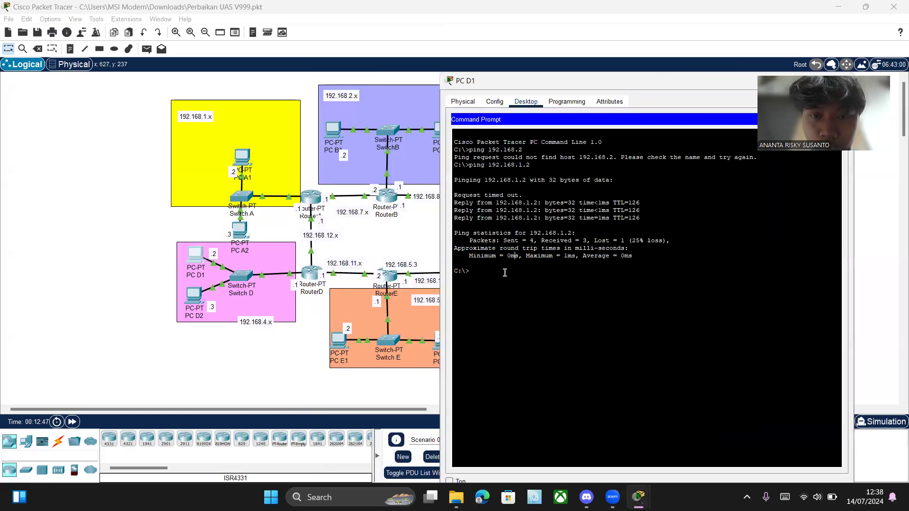
{"action": "type", "text": "ping 192.168.2.2"}
{"action": "key", "text": "Return"}
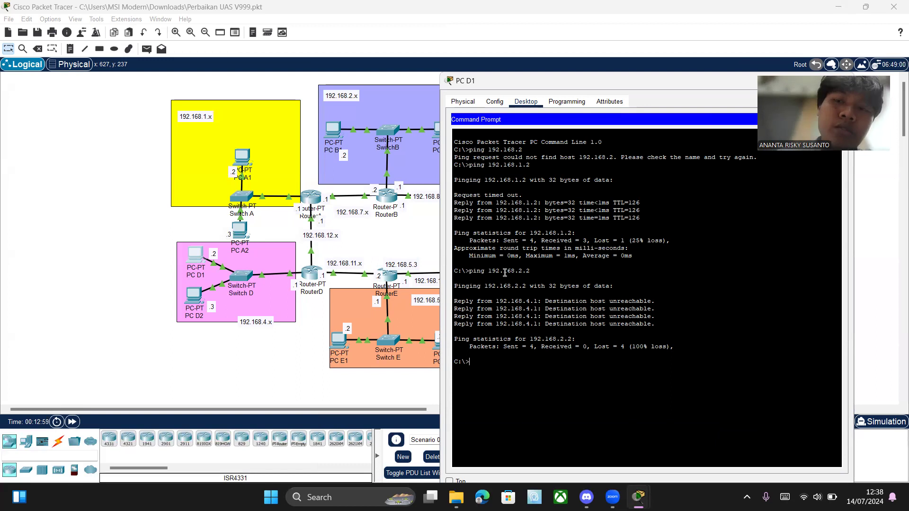
{"action": "left_click", "coordinate": [698, 100]}
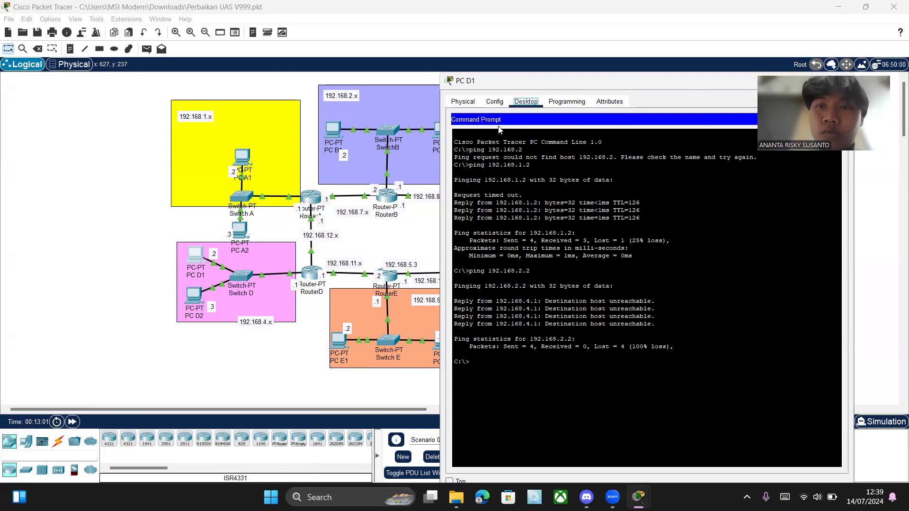
{"action": "left_click_drag", "start_coordinate": [659, 80], "coordinate": [423, 73]}
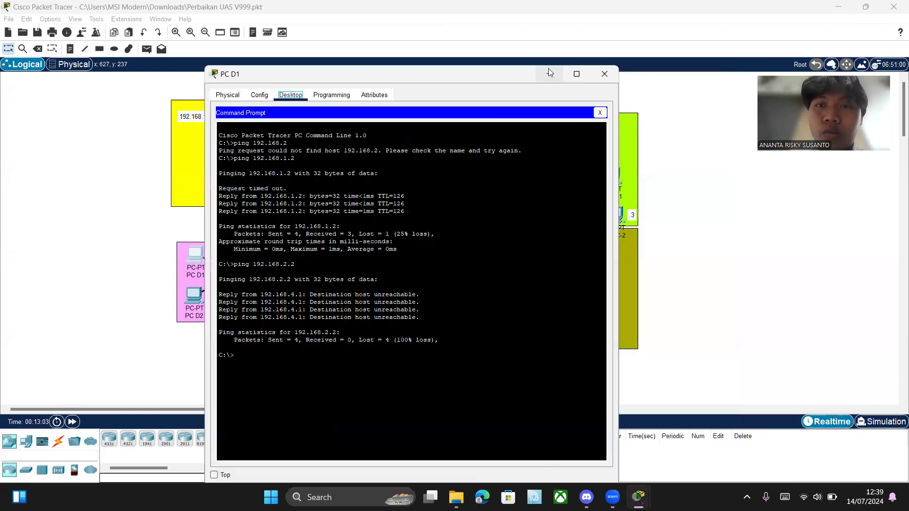
{"action": "left_click", "coordinate": [604, 75]}
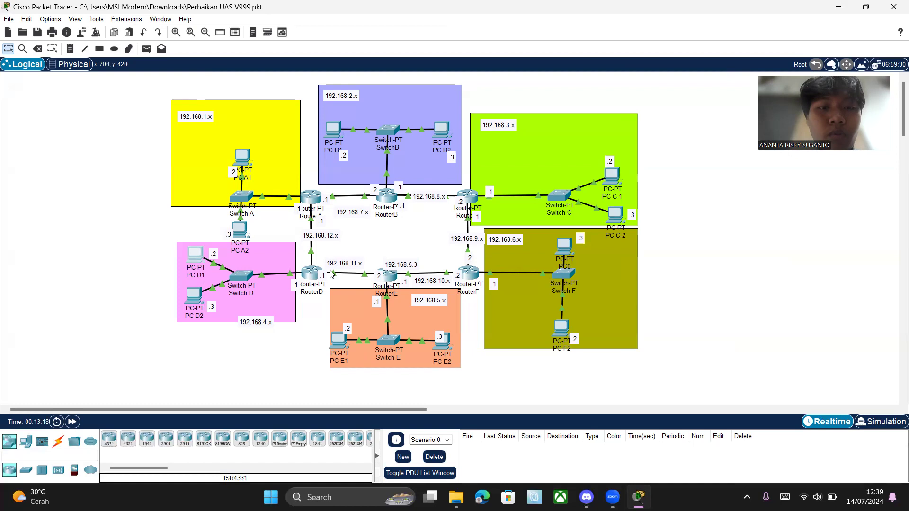
Add a static route on RouterD to 192.168.2.0, mask 255.255.255.0, with next hop 192.168.12.1, and close the router's window
{"action": "left_click", "coordinate": [311, 274]}
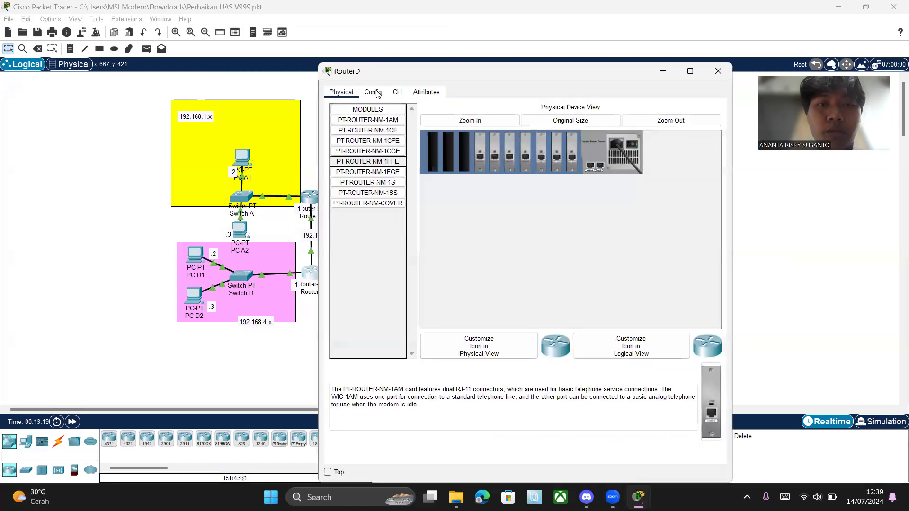
{"action": "left_click", "coordinate": [377, 93]}
{"action": "left_click", "coordinate": [370, 155]}
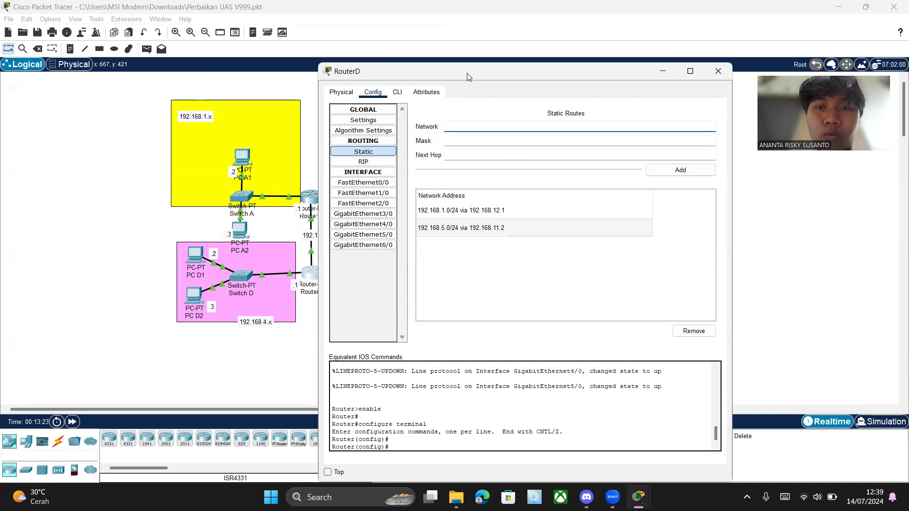
{"action": "left_click_drag", "start_coordinate": [469, 77], "coordinate": [612, 91]}
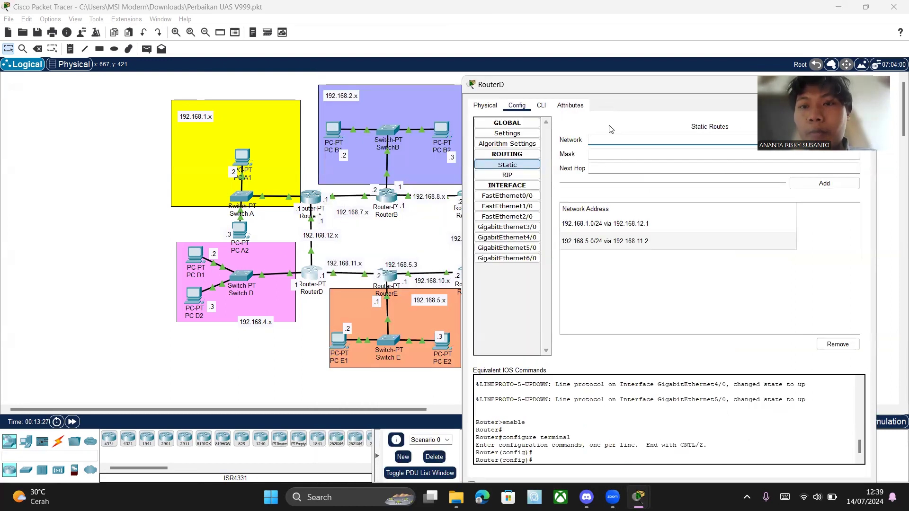
{"action": "type", "text": "192.168.2.0"}
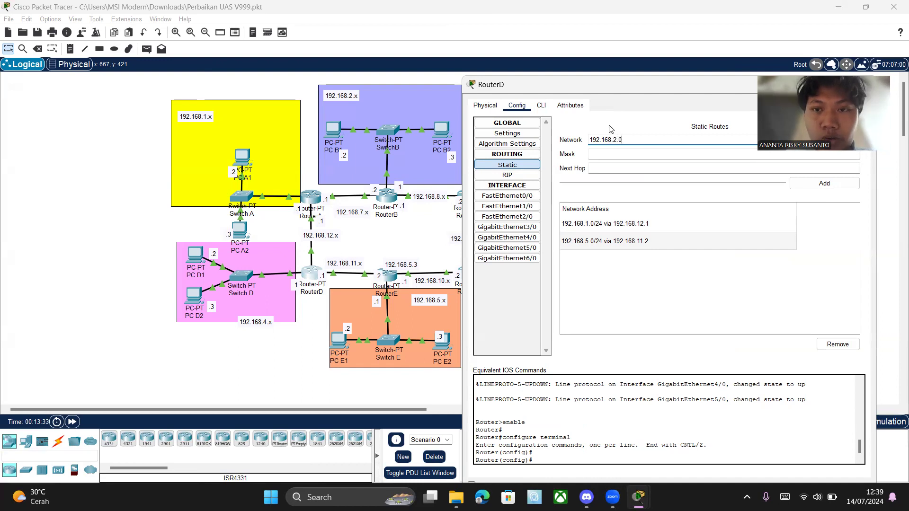
{"action": "left_click", "coordinate": [593, 154]}
{"action": "type", "text": "255.255.255.0"}
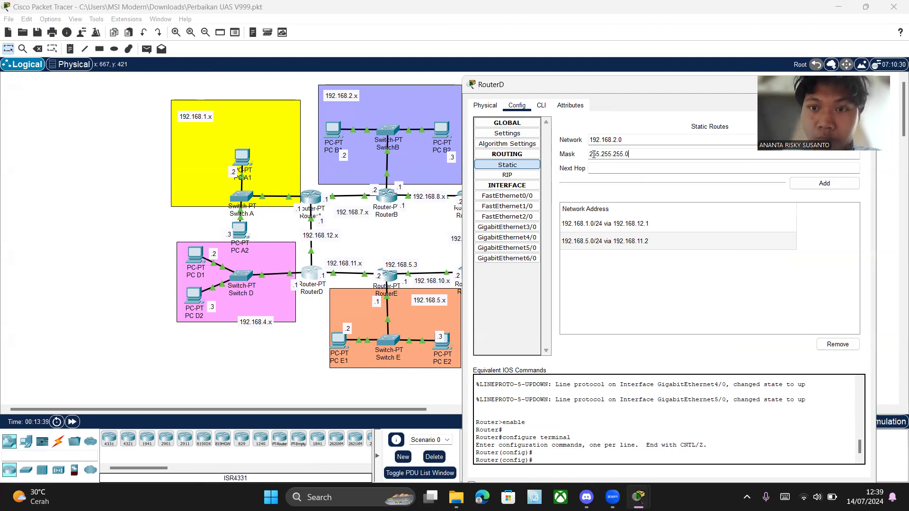
{"action": "left_click", "coordinate": [594, 170]}
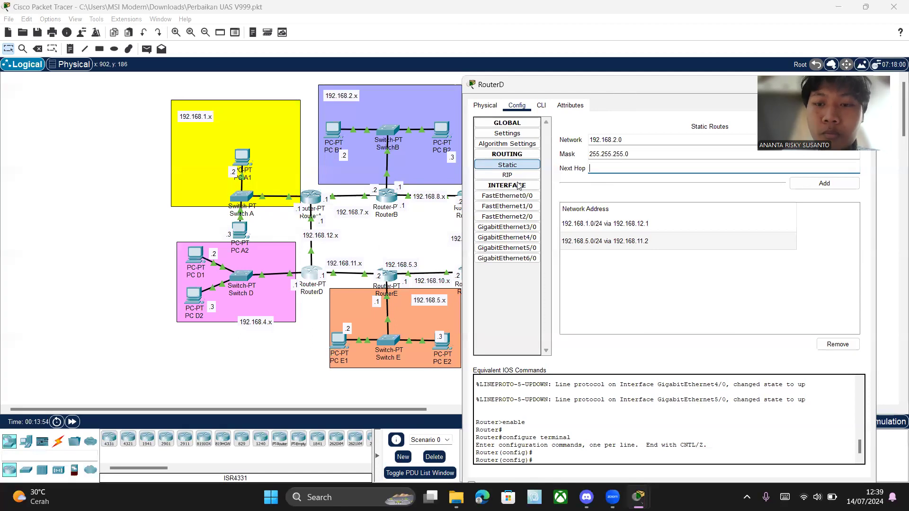
{"action": "type", "text": "192.168.12.1"}
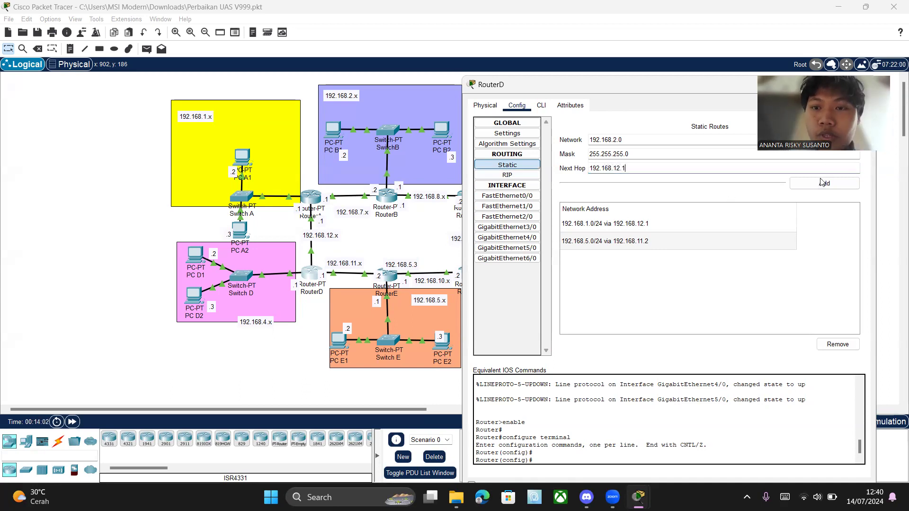
{"action": "left_click", "coordinate": [812, 189]}
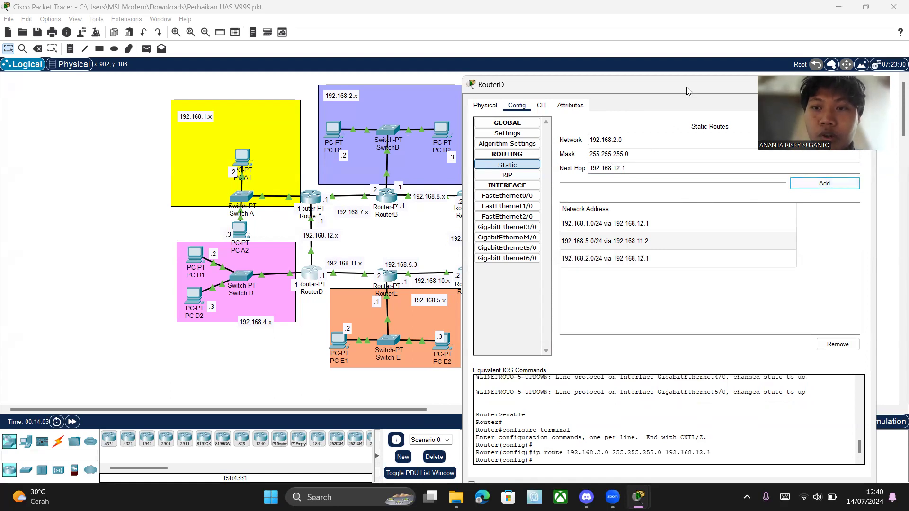
{"action": "left_click_drag", "start_coordinate": [686, 88], "coordinate": [452, 72]}
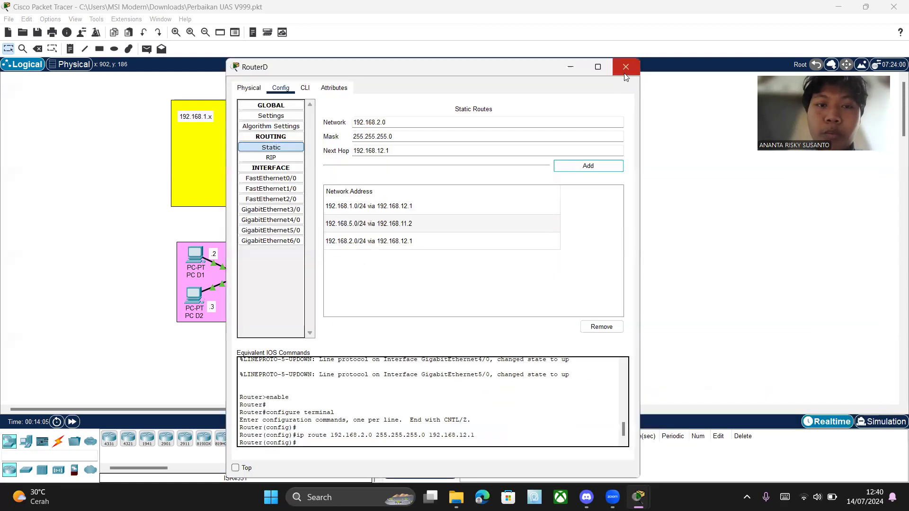
{"action": "left_click", "coordinate": [624, 73]}
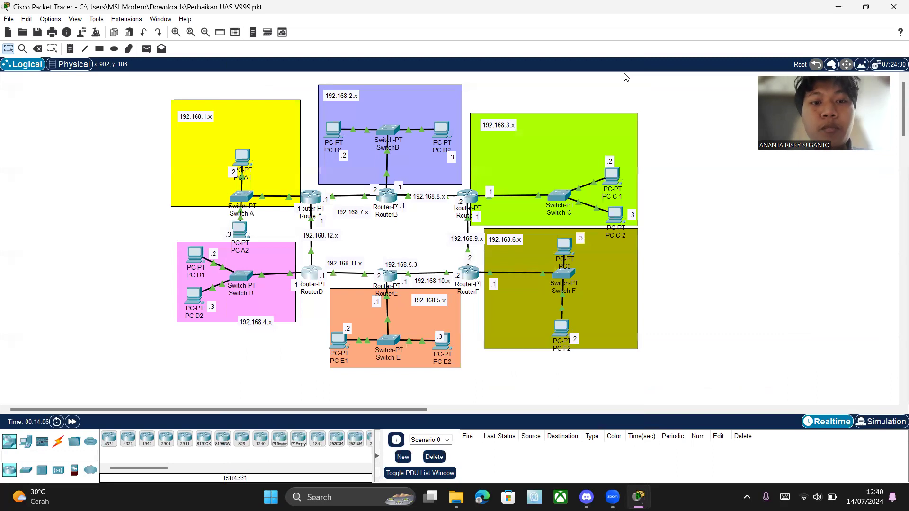
Review RouterA's static routes against the topology, checking the route to 192.168.2.0, and close the router's window
{"action": "left_click", "coordinate": [308, 201]}
{"action": "left_click", "coordinate": [363, 151]}
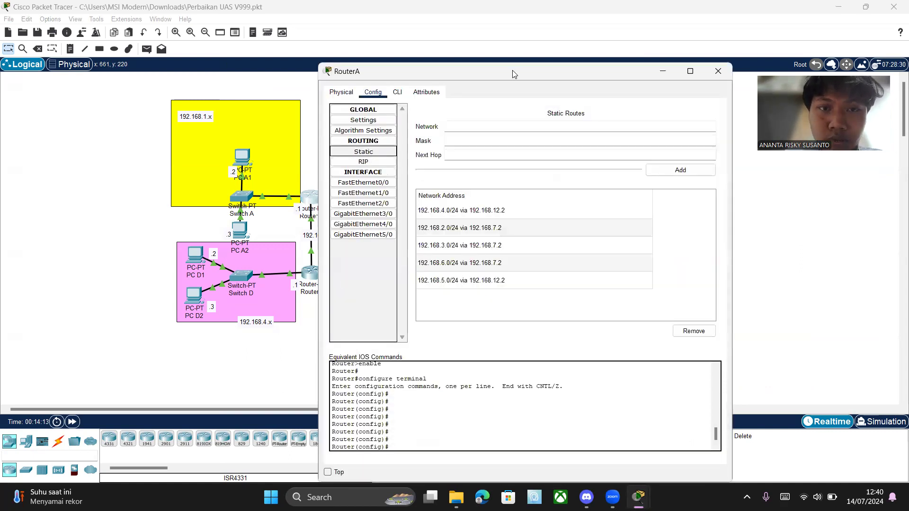
{"action": "left_click_drag", "start_coordinate": [514, 74], "coordinate": [658, 75]}
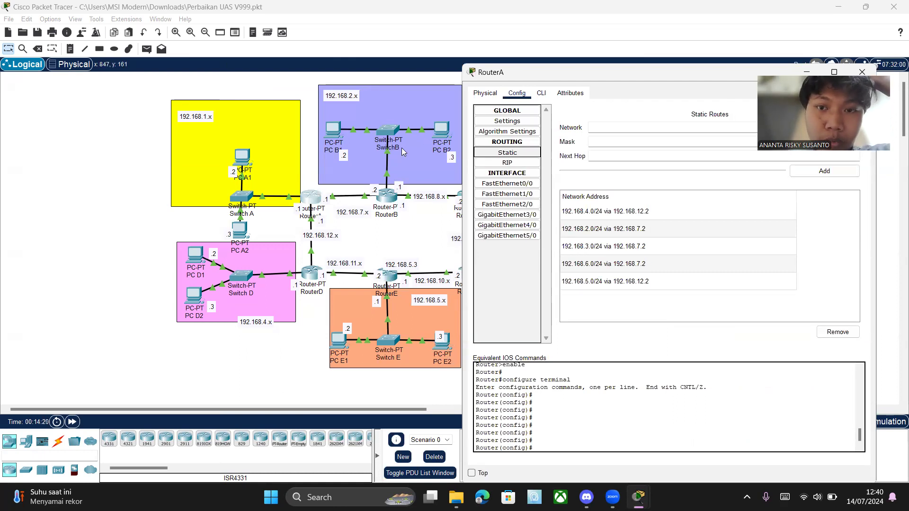
{"action": "left_click", "coordinate": [593, 230]}
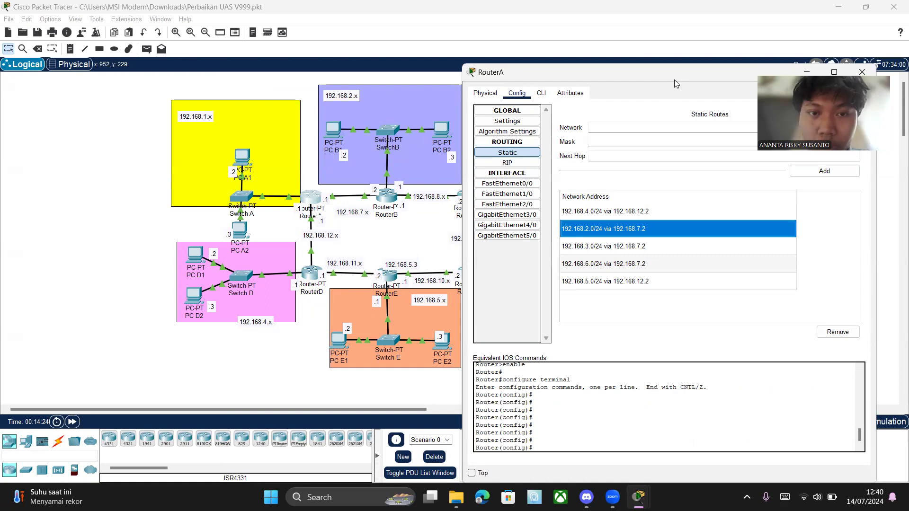
{"action": "left_click_drag", "start_coordinate": [545, 76], "coordinate": [508, 62]}
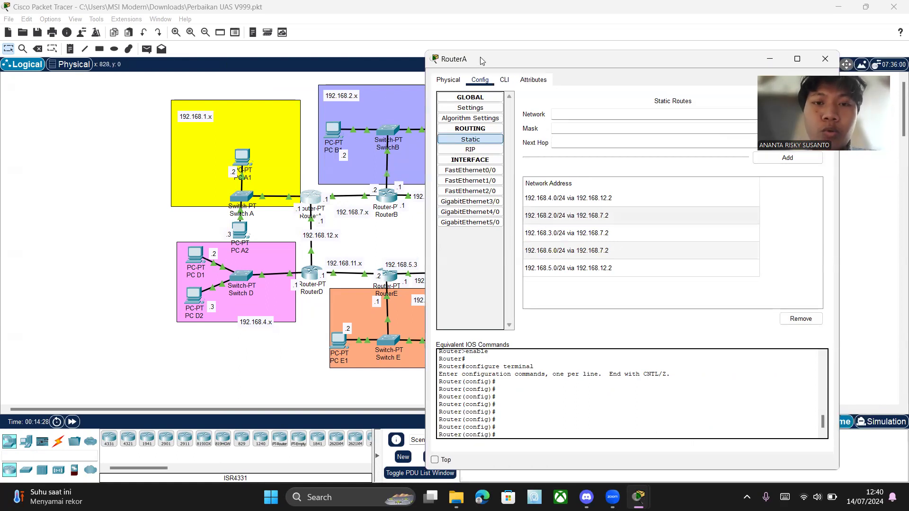
{"action": "left_click_drag", "start_coordinate": [482, 61], "coordinate": [334, 51]}
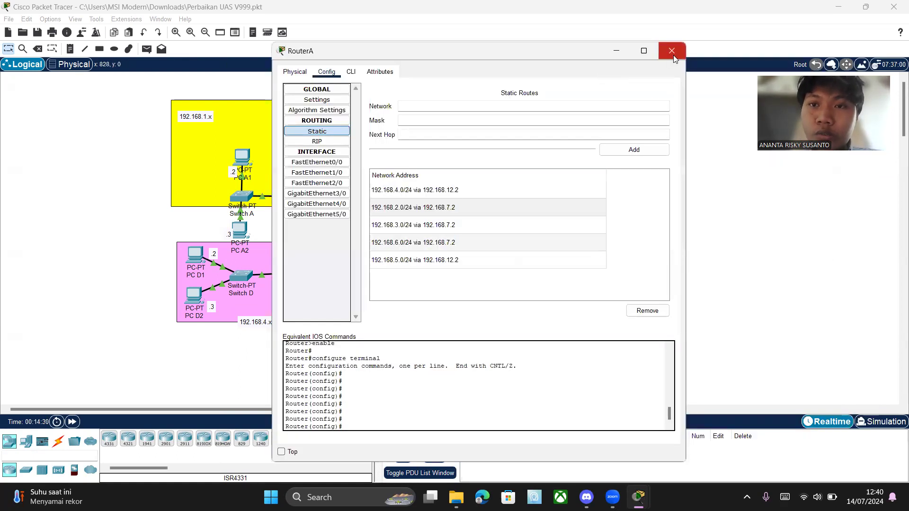
{"action": "left_click", "coordinate": [672, 55]}
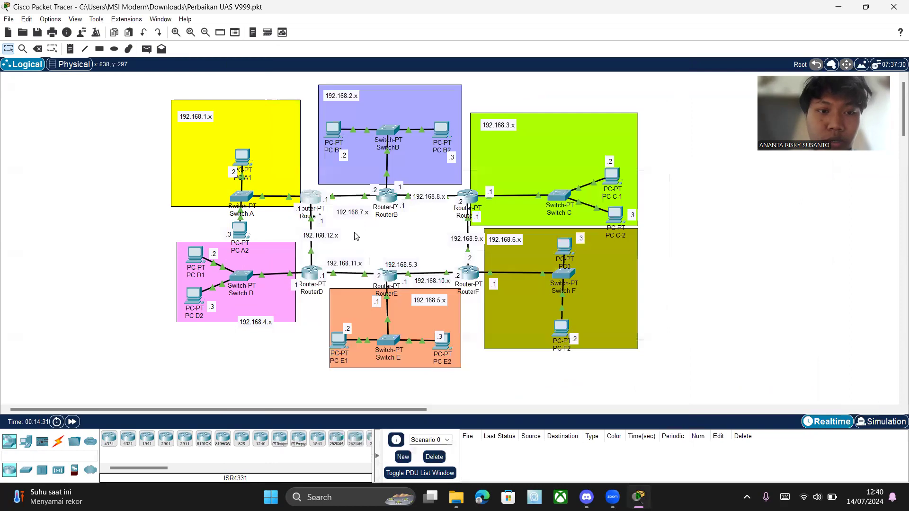
Ping PC B1 at 192.168.2.2 again from PC D1's command prompt
{"action": "left_click", "coordinate": [194, 254]}
{"action": "left_click", "coordinate": [614, 183]}
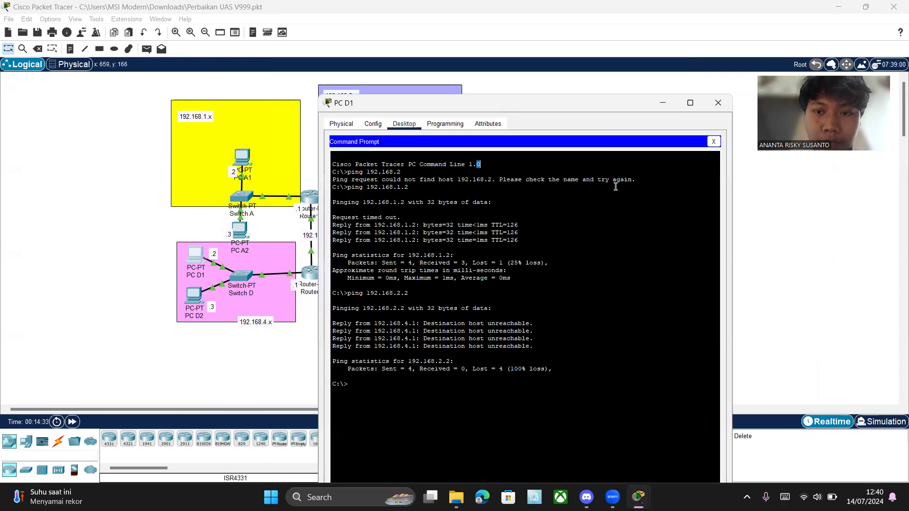
{"action": "key", "text": "Up"}
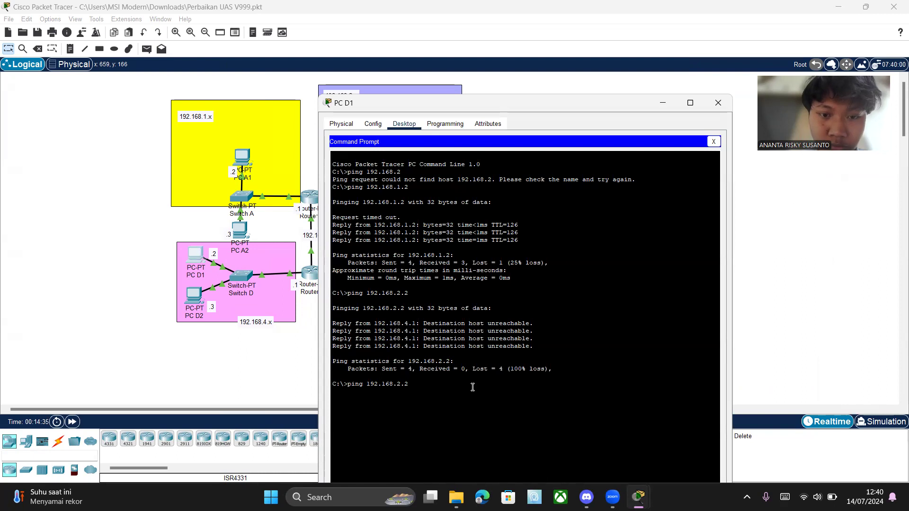
{"action": "key", "text": "Return"}
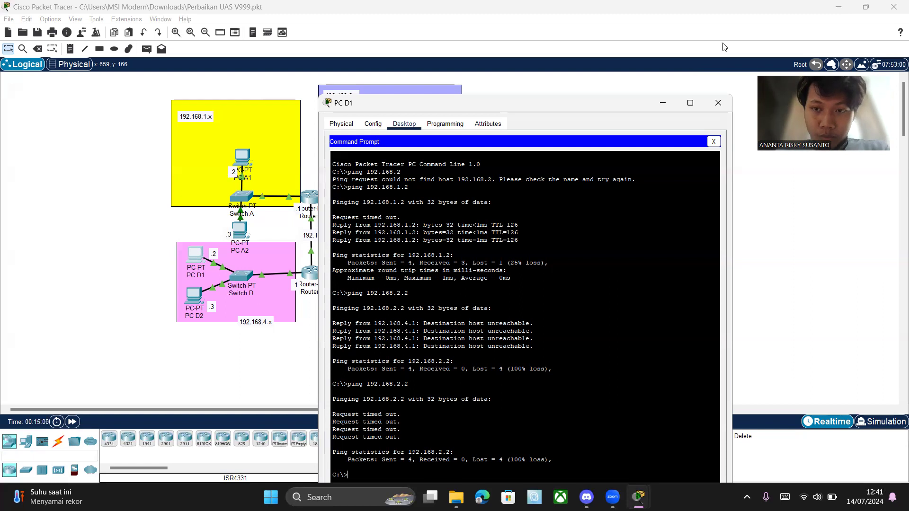
Switch to Simulation mode, restart the ping to 192.168.2.2 from PC D1, and bring the topology back into view
{"action": "left_click", "coordinate": [881, 421]}
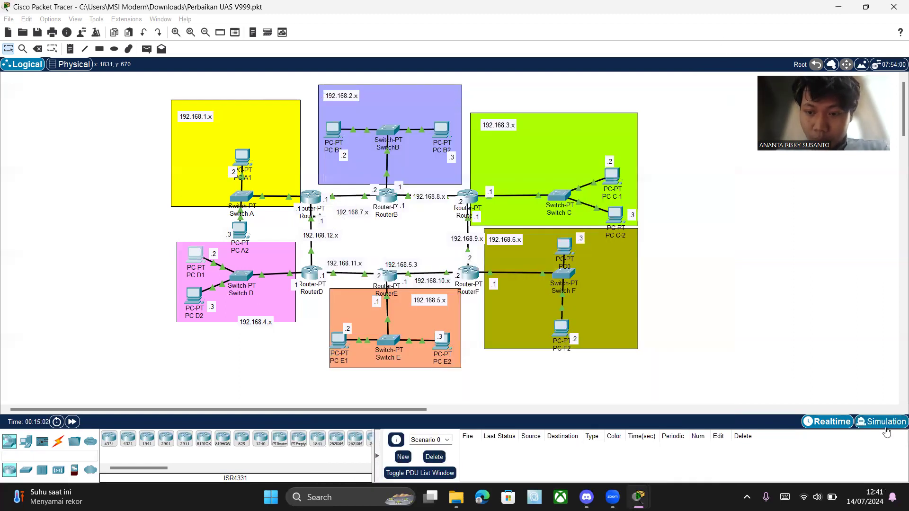
{"action": "mouse_move", "coordinate": [638, 497]}
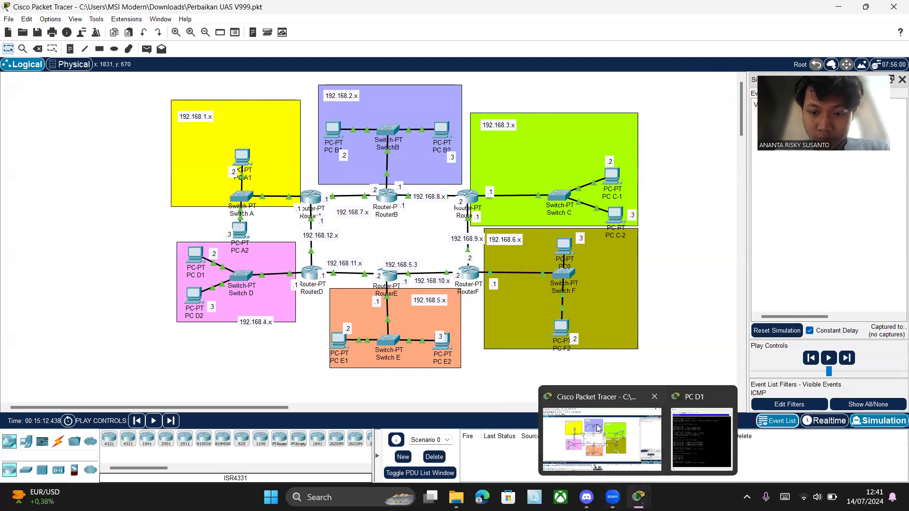
{"action": "left_click", "coordinate": [682, 426]}
{"action": "key", "text": "Up"}
{"action": "key", "text": "Return"}
{"action": "left_click", "coordinate": [733, 339]}
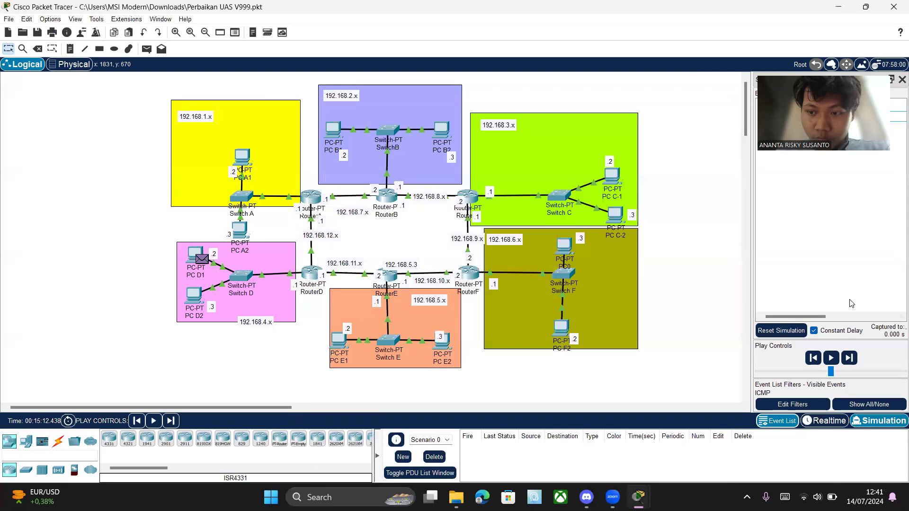
Step the simulated ICMP packet forward along its path from PC D1 to PC B1 and back towards RouterB
{"action": "left_click", "coordinate": [850, 359]}
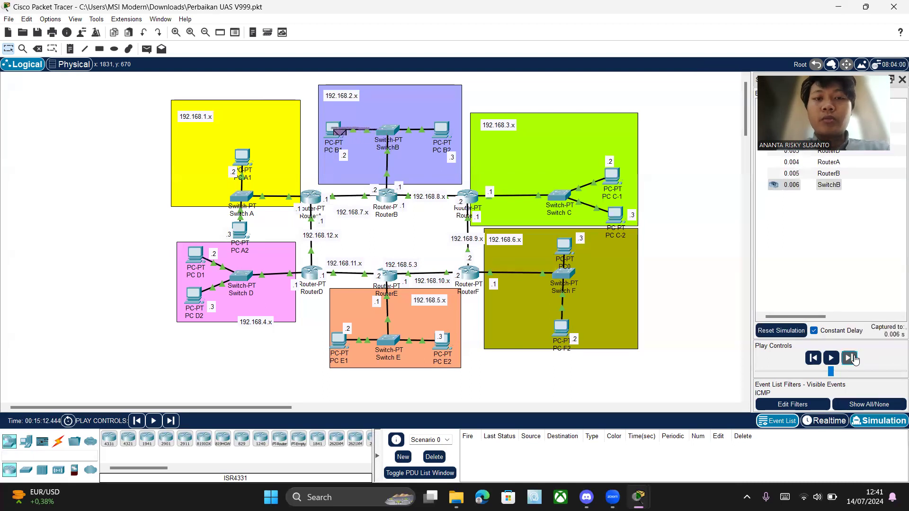
{"action": "left_click", "coordinate": [849, 358]}
{"action": "left_click", "coordinate": [850, 358]}
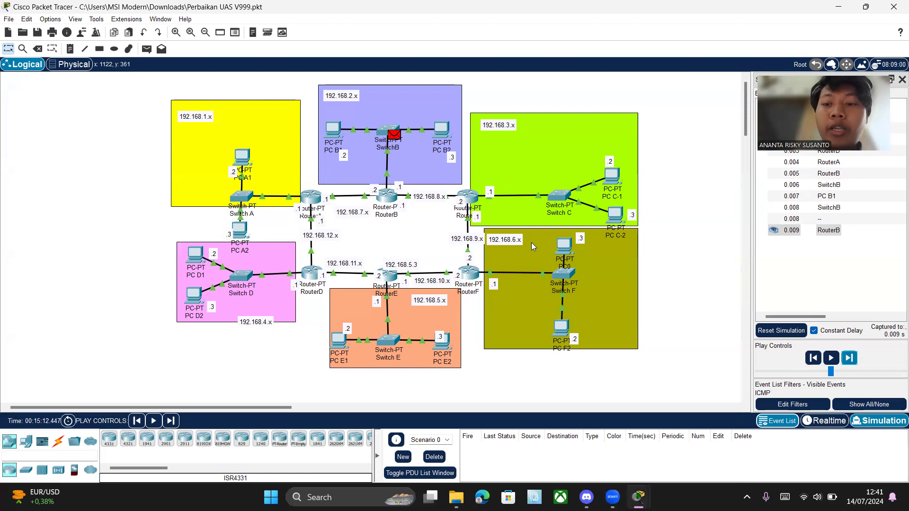
Add a static route on RouterB to 192.168.4.0, mask 255.255.255.0, with next hop 192.168.7.1, and close the router's window
{"action": "left_click", "coordinate": [391, 200]}
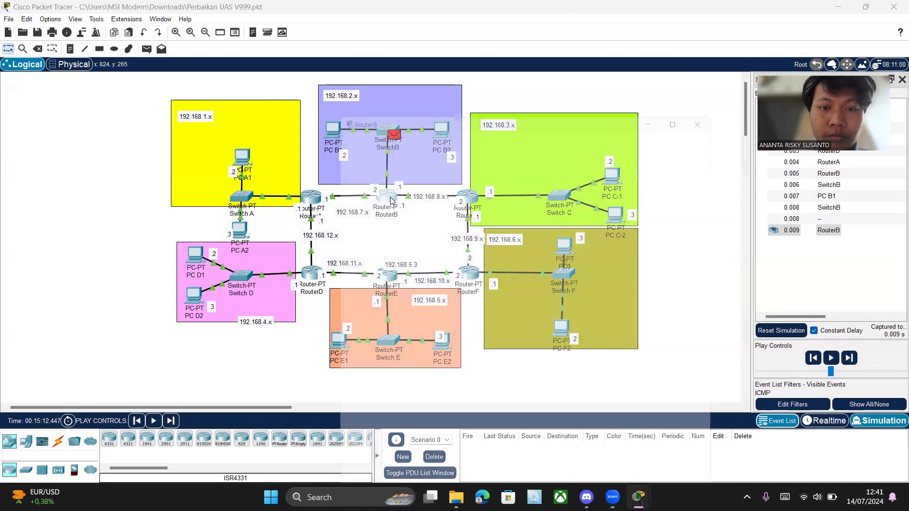
{"action": "left_click", "coordinate": [363, 152]}
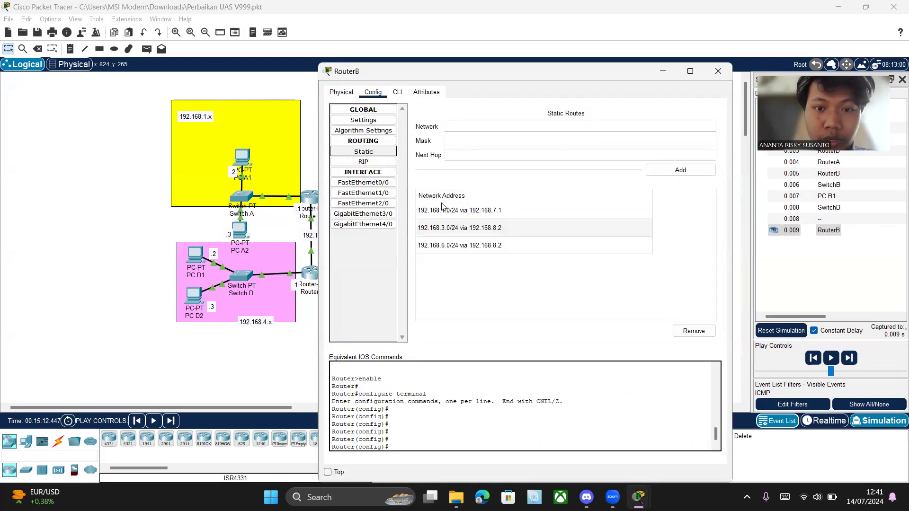
{"action": "left_click", "coordinate": [460, 127]}
{"action": "type", "text": "192.168.4.0"}
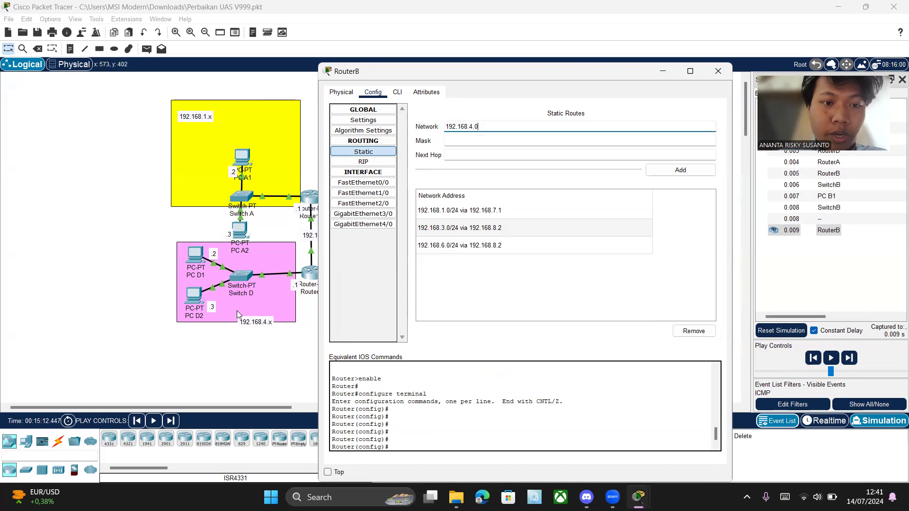
{"action": "left_click", "coordinate": [480, 142]}
{"action": "type", "text": "255.255.255.0"}
{"action": "left_click", "coordinate": [473, 157]}
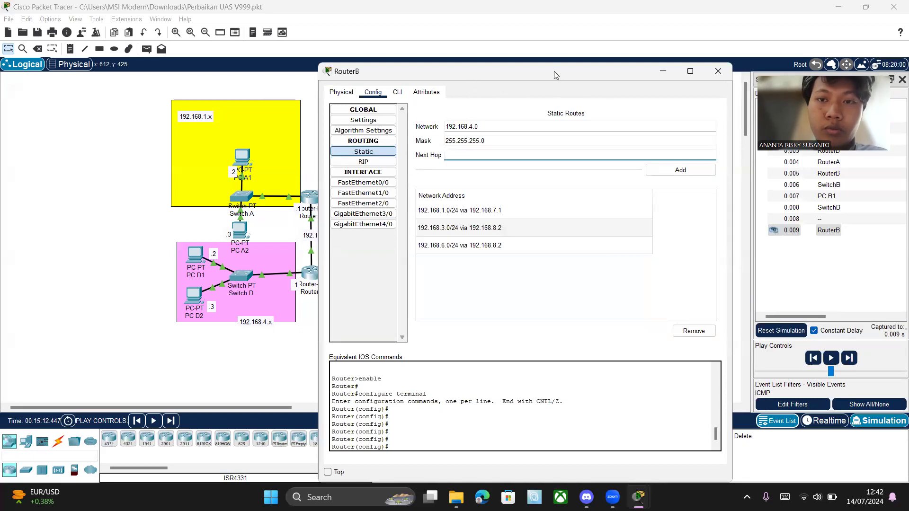
{"action": "left_click_drag", "start_coordinate": [554, 71], "coordinate": [695, 86]}
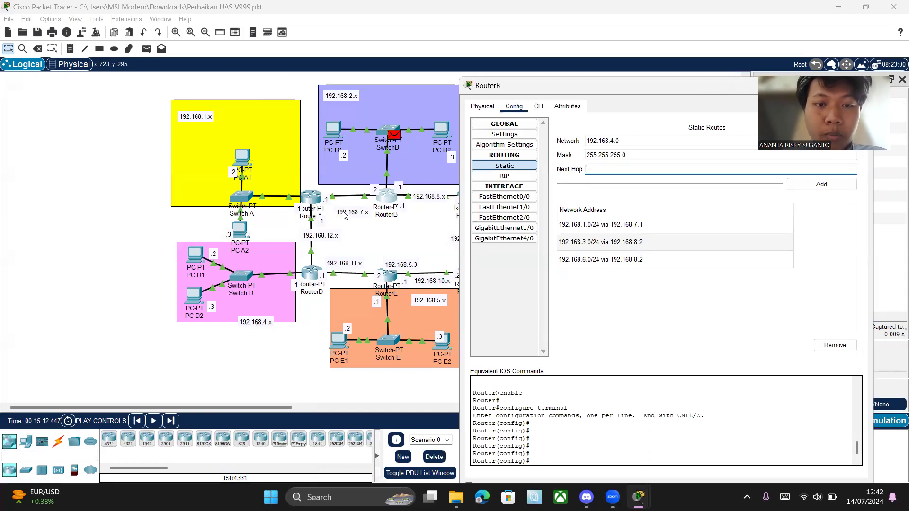
{"action": "type", "text": "19"}
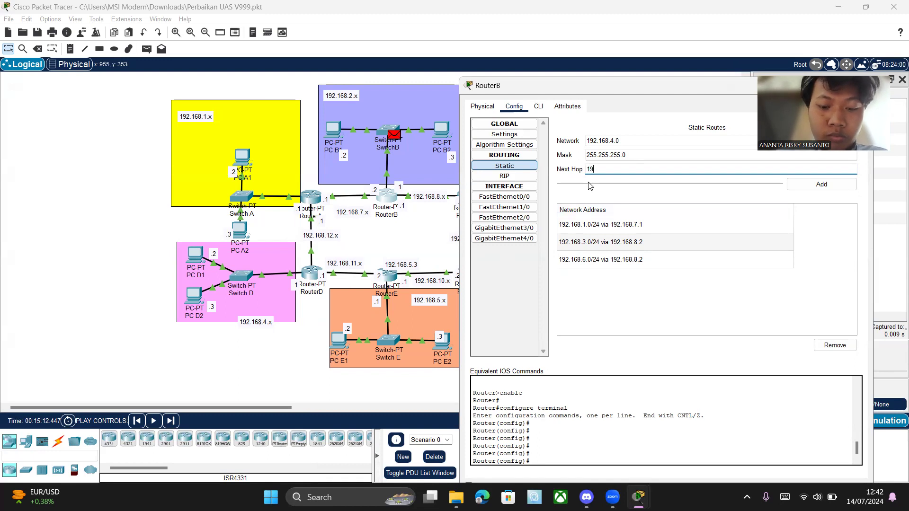
{"action": "type", "text": "2.168.7.1"}
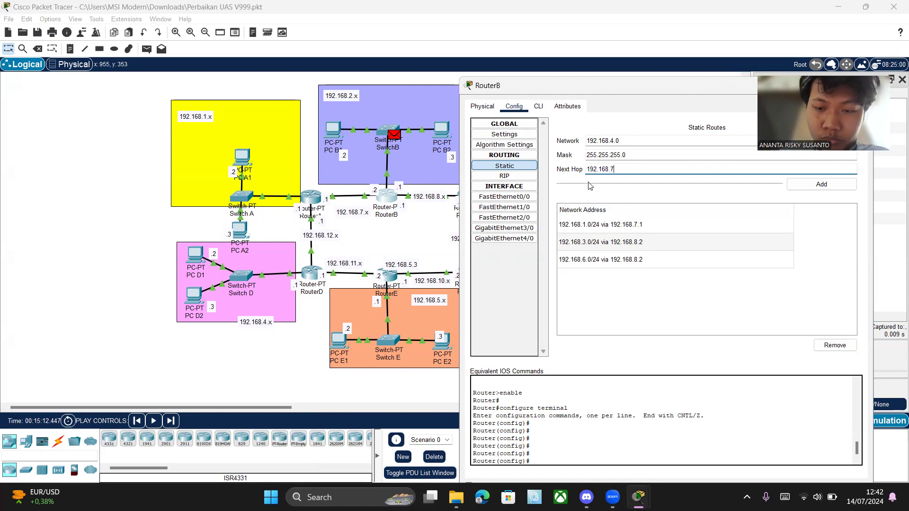
{"action": "left_click", "coordinate": [793, 184]}
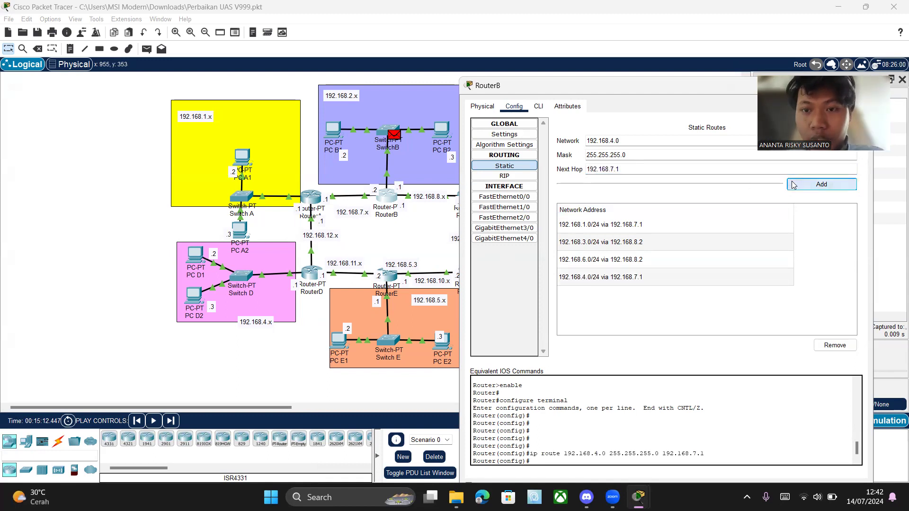
{"action": "left_click_drag", "start_coordinate": [656, 94], "coordinate": [494, 93]}
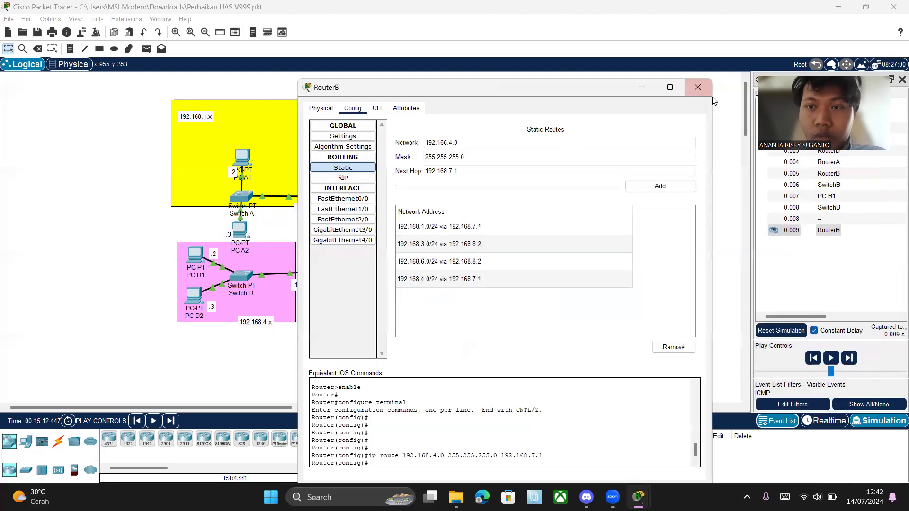
{"action": "left_click", "coordinate": [698, 89]}
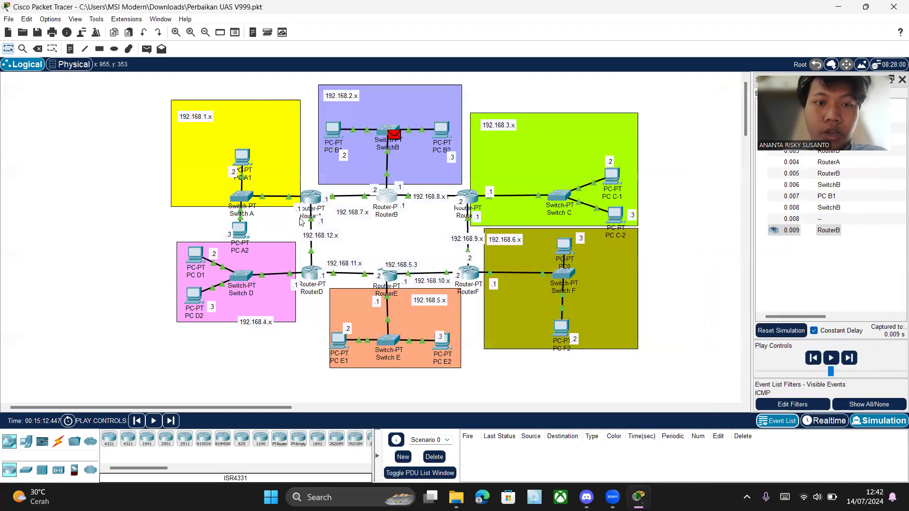
Check RouterA's static routes for the path between networks 192.168.2.0 and 192.168.4.0, and close the router's window
{"action": "mouse_move", "coordinate": [314, 217]}
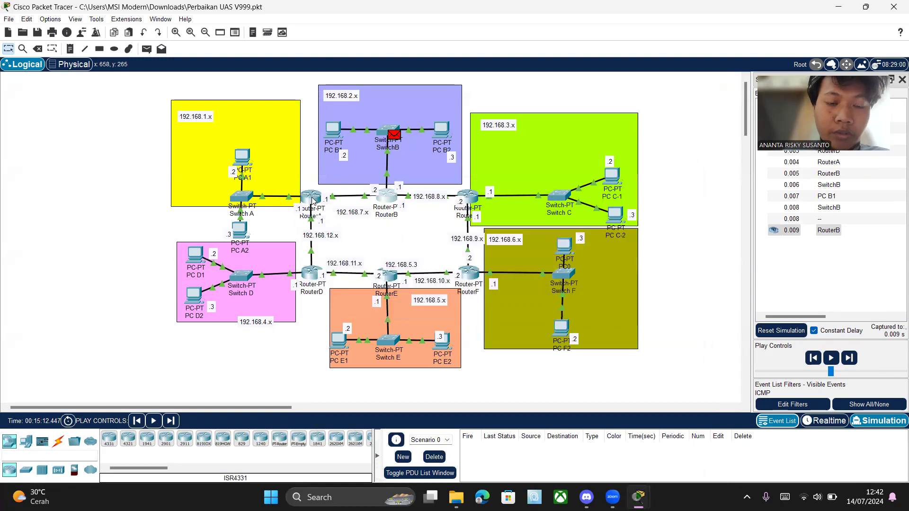
{"action": "left_click", "coordinate": [311, 198]}
{"action": "left_click", "coordinate": [365, 151]}
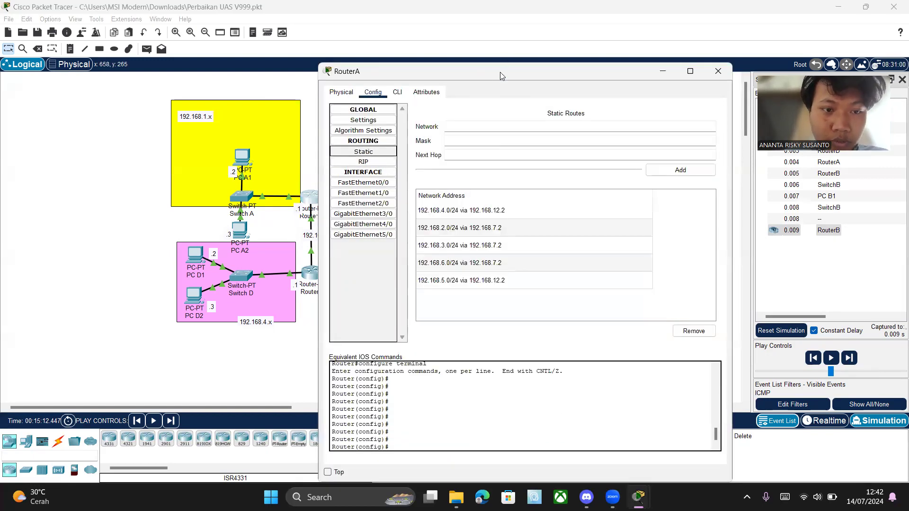
{"action": "left_click_drag", "start_coordinate": [502, 76], "coordinate": [633, 48]}
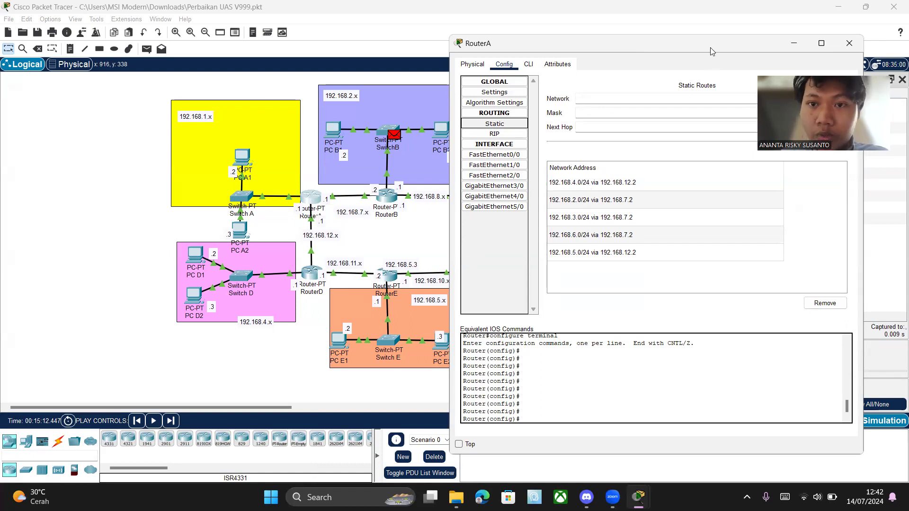
{"action": "left_click_drag", "start_coordinate": [710, 47], "coordinate": [470, 47]}
{"action": "left_click", "coordinate": [609, 43]}
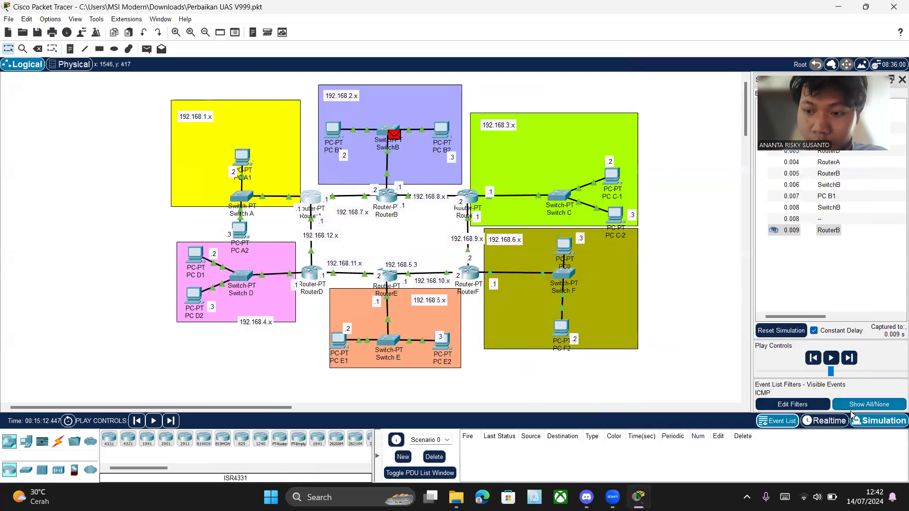
Return to Realtime mode and check the running ping to 192.168.2.2 in PC D1's command prompt
{"action": "left_click", "coordinate": [824, 421]}
{"action": "mouse_move", "coordinate": [638, 497]}
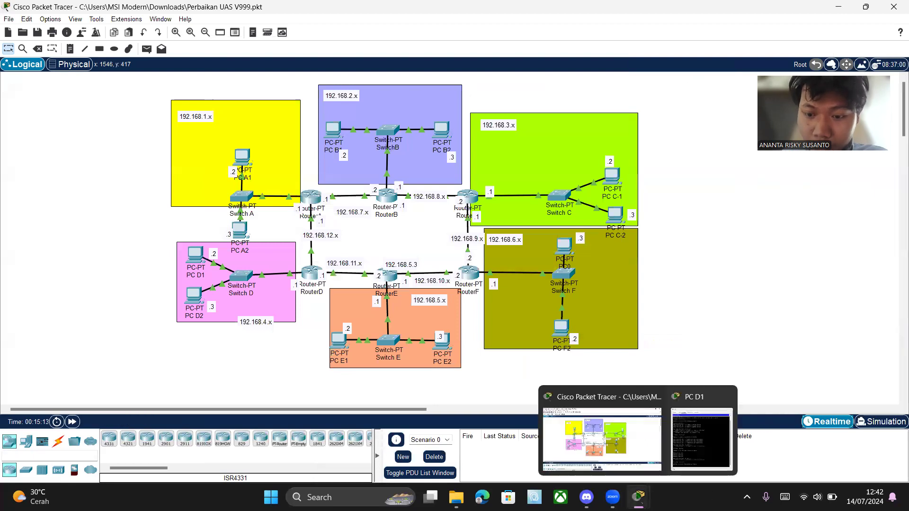
{"action": "left_click", "coordinate": [688, 448]}
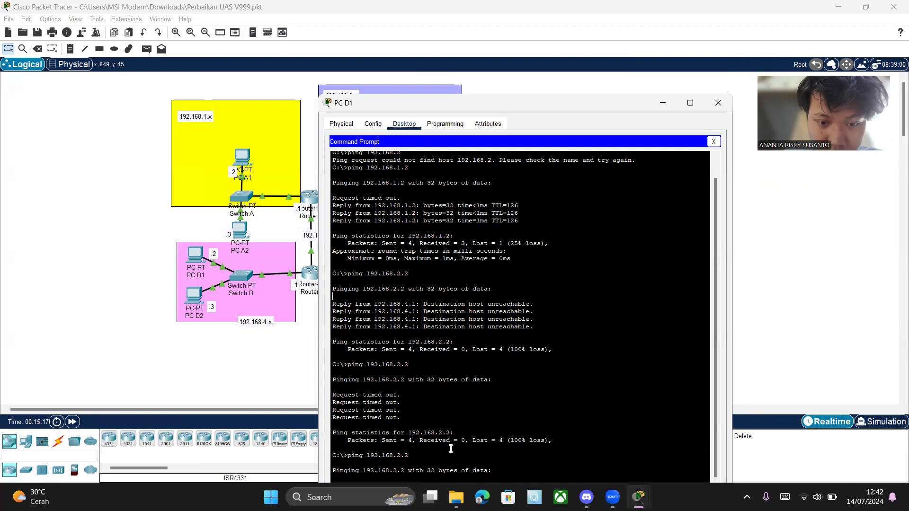
{"action": "key", "text": "super+Tab"}
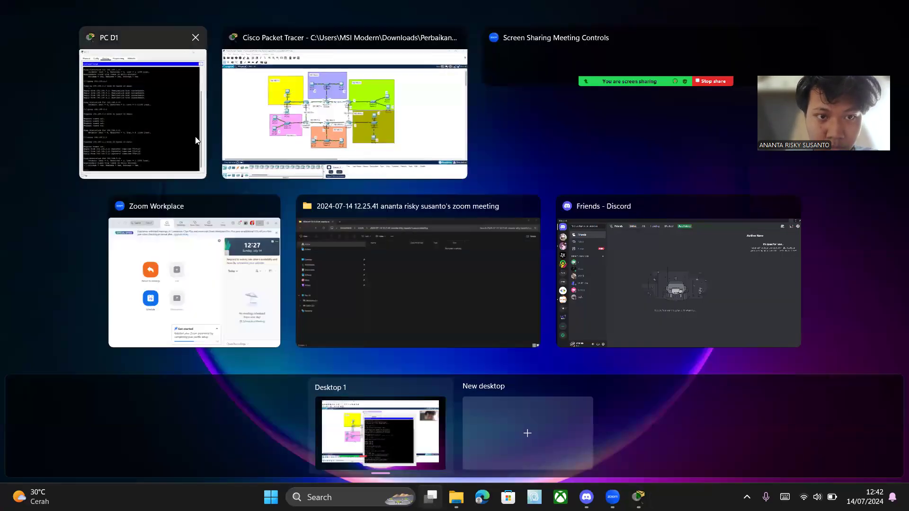
{"action": "left_click", "coordinate": [335, 133]}
{"action": "mouse_move", "coordinate": [638, 497]}
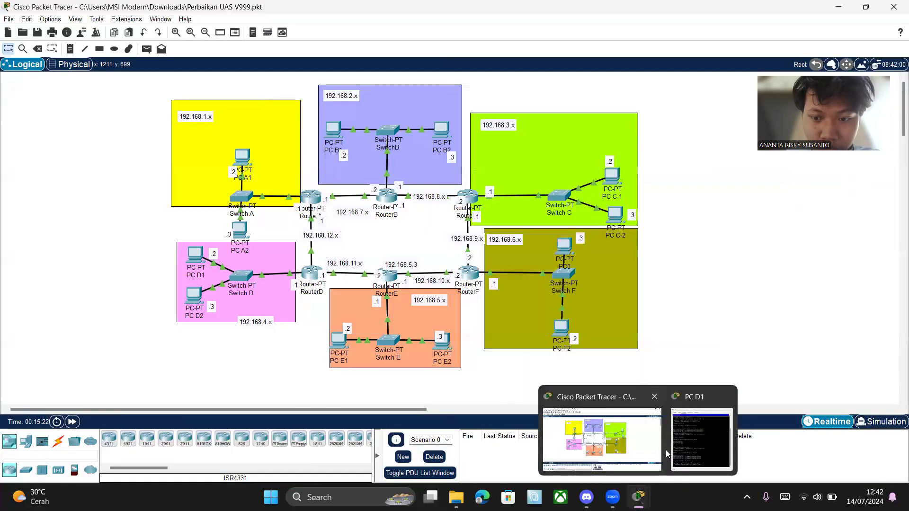
{"action": "left_click", "coordinate": [687, 442]}
Repeat the ping to 192.168.2.2 from PC D1's command prompt and minimize the PC's window
{"action": "mouse_move", "coordinate": [456, 497]}
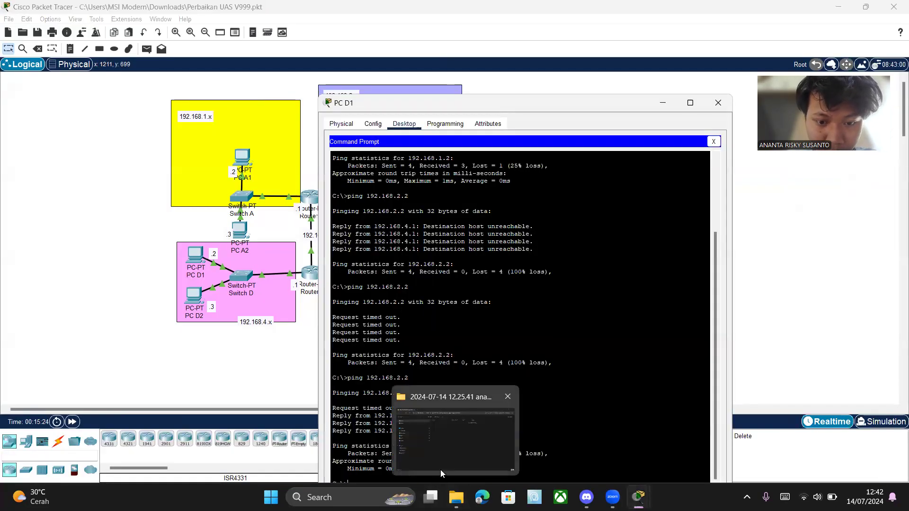
{"action": "key", "text": "Return"}
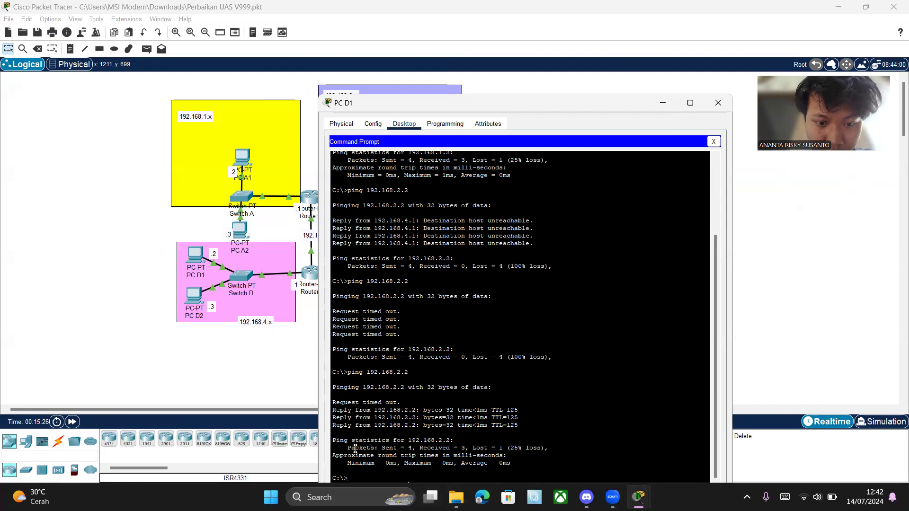
{"action": "key", "text": "Up"}
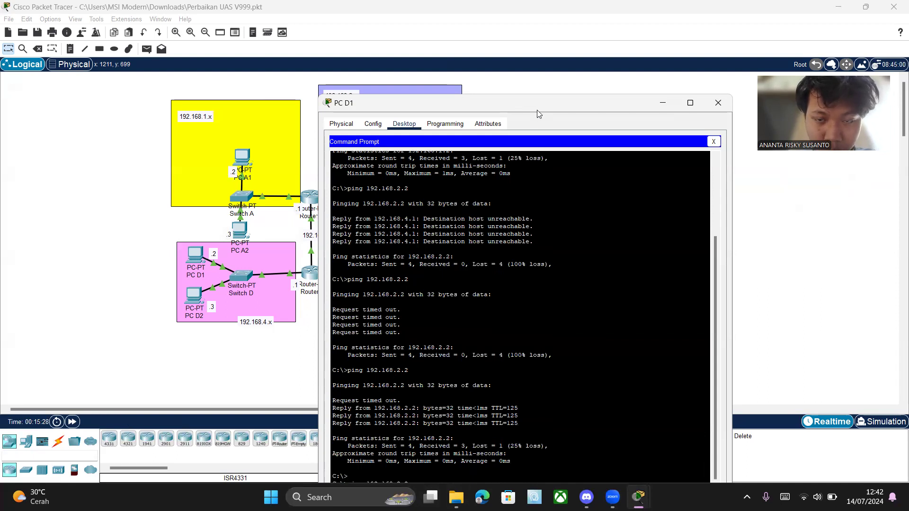
{"action": "left_click_drag", "start_coordinate": [537, 110], "coordinate": [579, 41]}
{"action": "key", "text": "Return"}
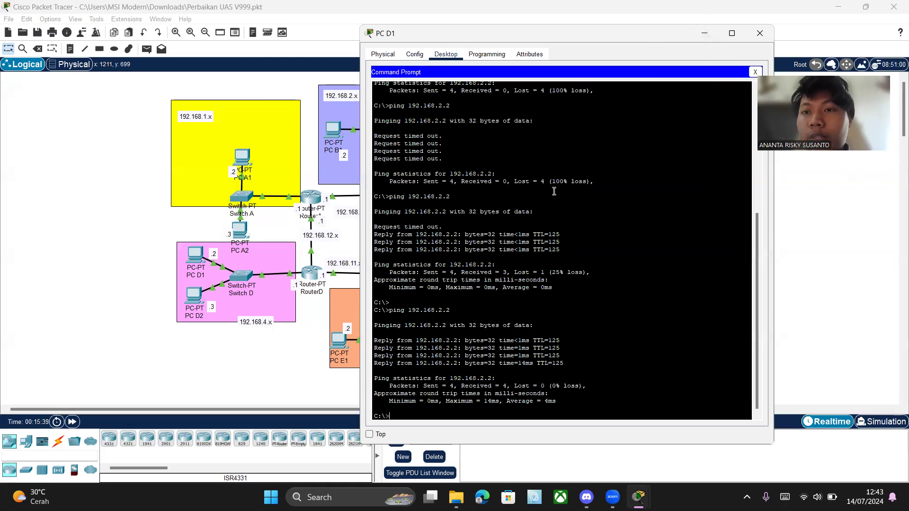
{"action": "left_click", "coordinate": [704, 39]}
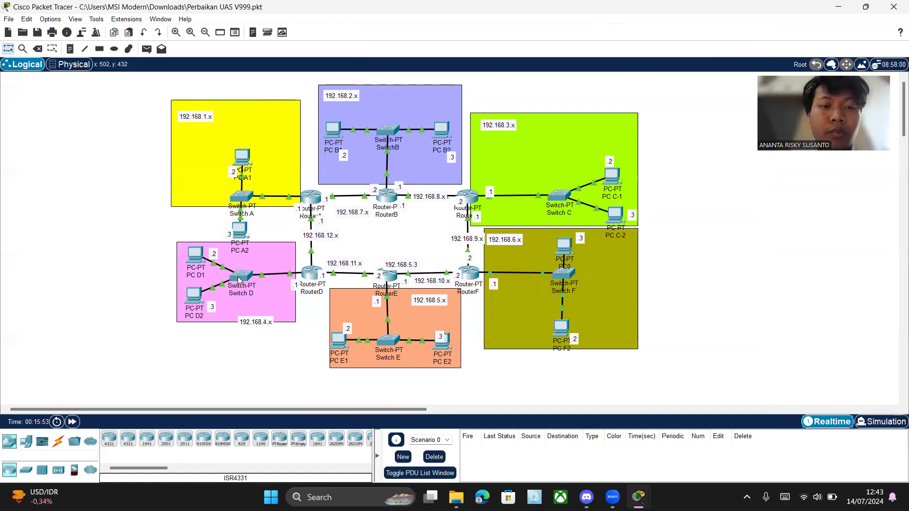
Ping 192.168.3.2 from PC D1's command prompt and minimize the PC's window
{"action": "left_click", "coordinate": [195, 258]}
{"action": "scroll", "coordinate": [484, 408], "scroll_direction": "down", "scroll_amount": 10}
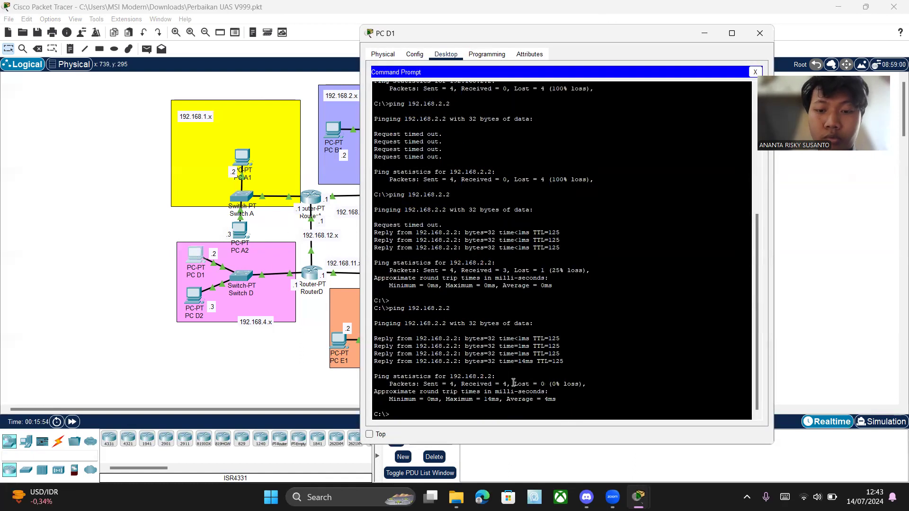
{"action": "type", "text": "pin"}
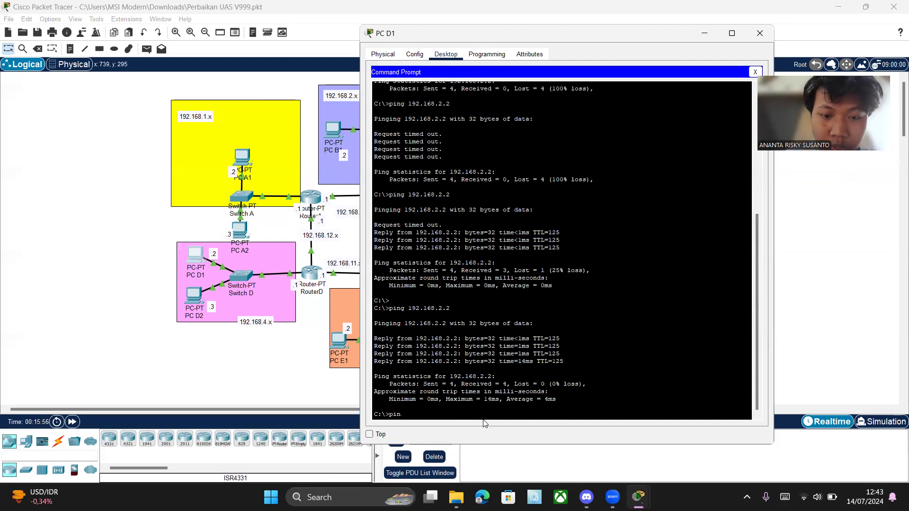
{"action": "type", "text": "g 192.168."}
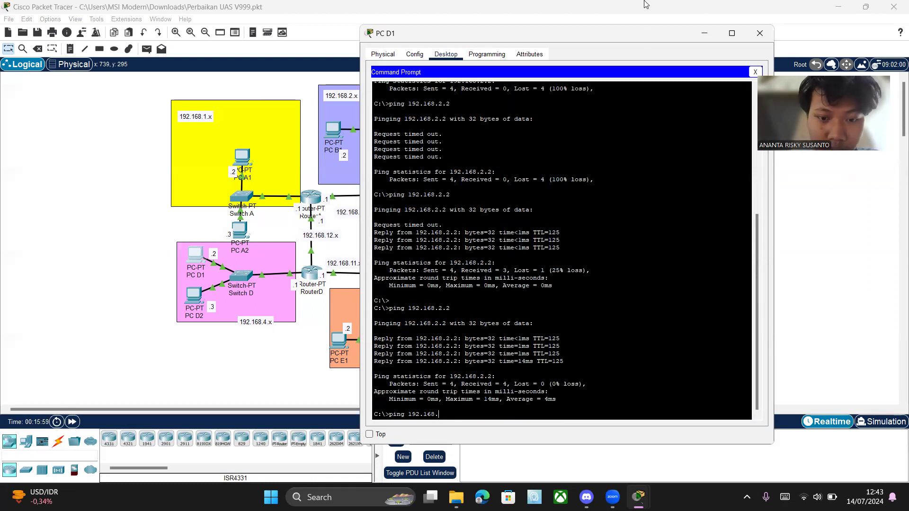
{"action": "double_click", "coordinate": [645, 31]}
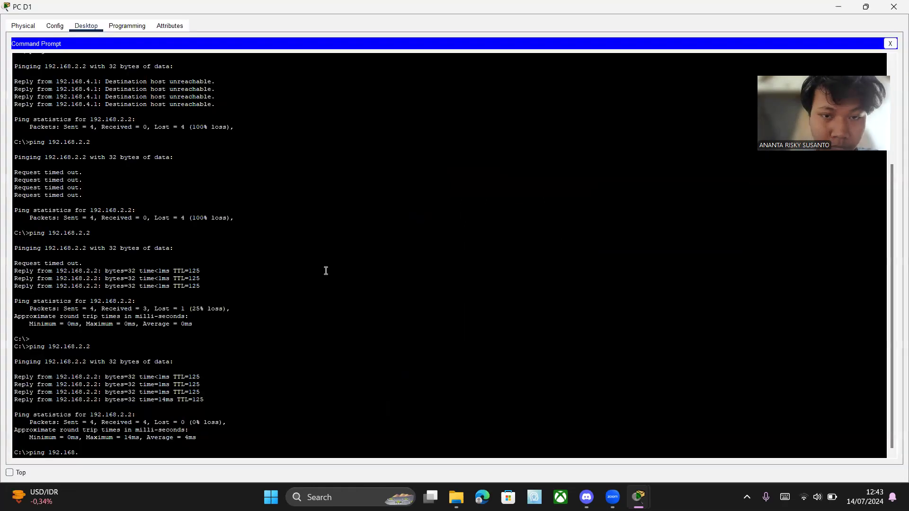
{"action": "left_click", "coordinate": [866, 7]}
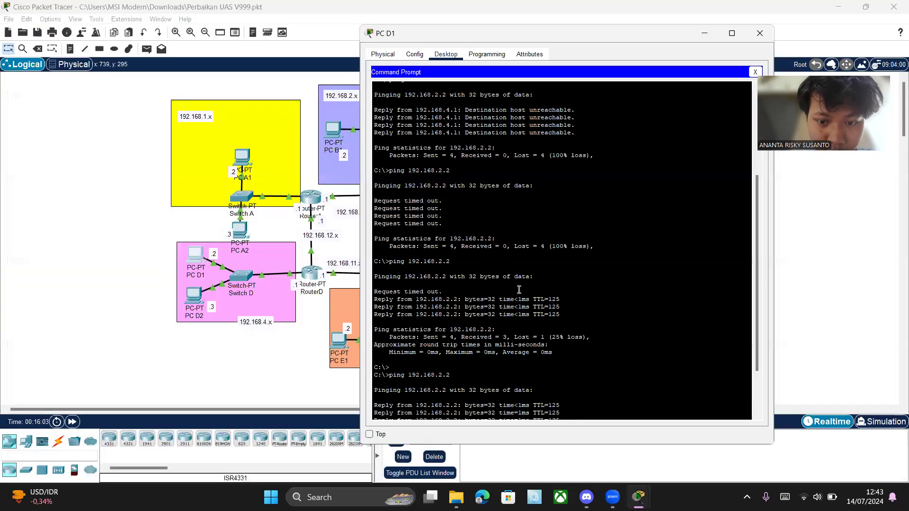
{"action": "type", "text": "3."}
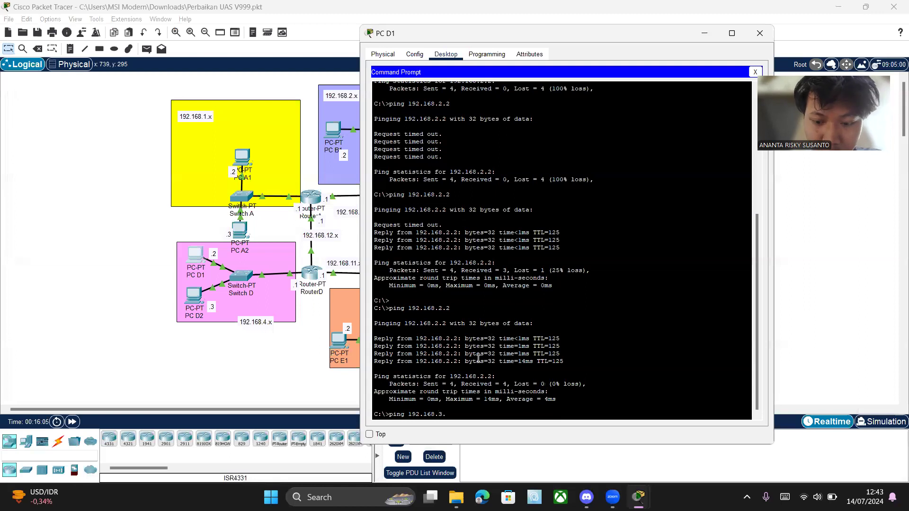
{"action": "type", "text": "2"}
{"action": "key", "text": "Return"}
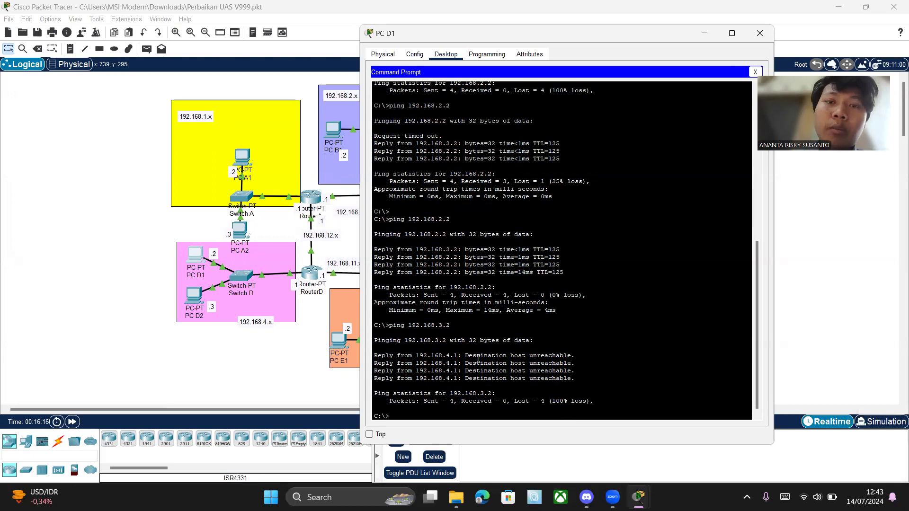
{"action": "left_click", "coordinate": [695, 38]}
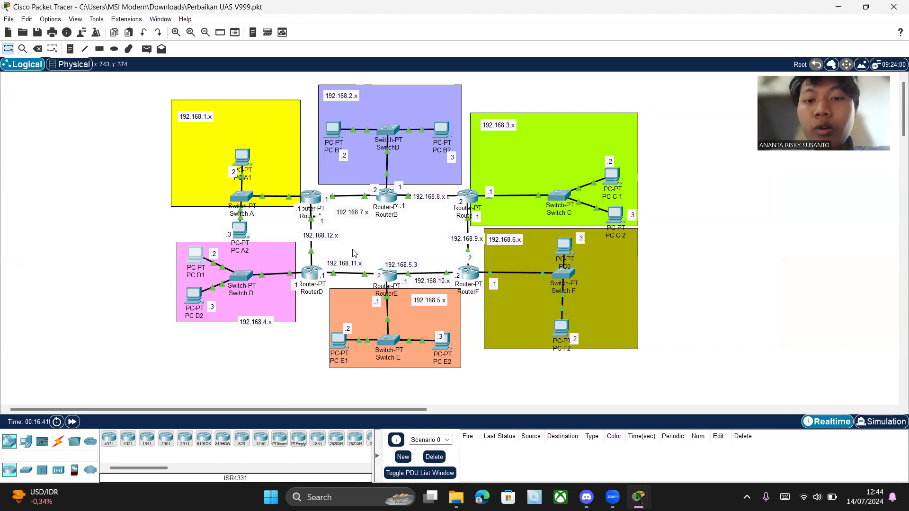
Add a static route on RouterD to 192.168.3.0, mask 255.255.255.0, with next hop 192.168.12.1, and close the router's window
{"action": "left_click", "coordinate": [313, 273]}
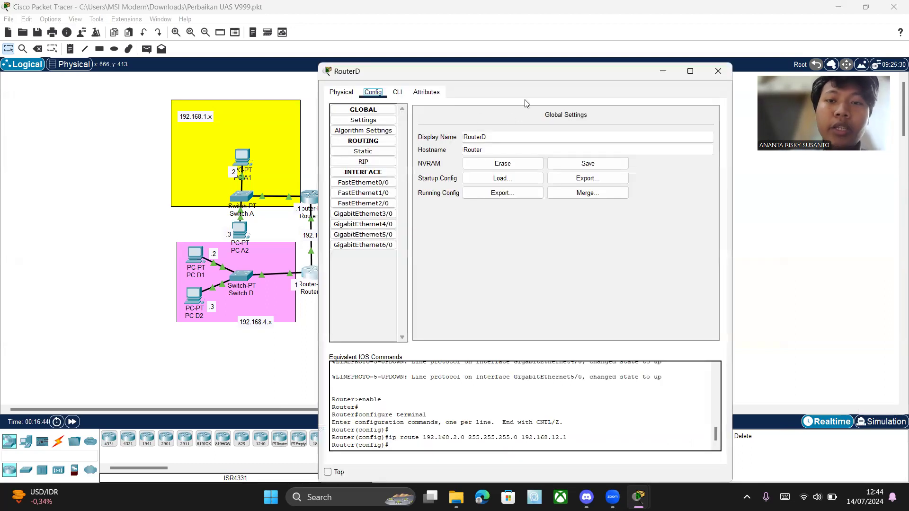
{"action": "left_click", "coordinate": [377, 154]}
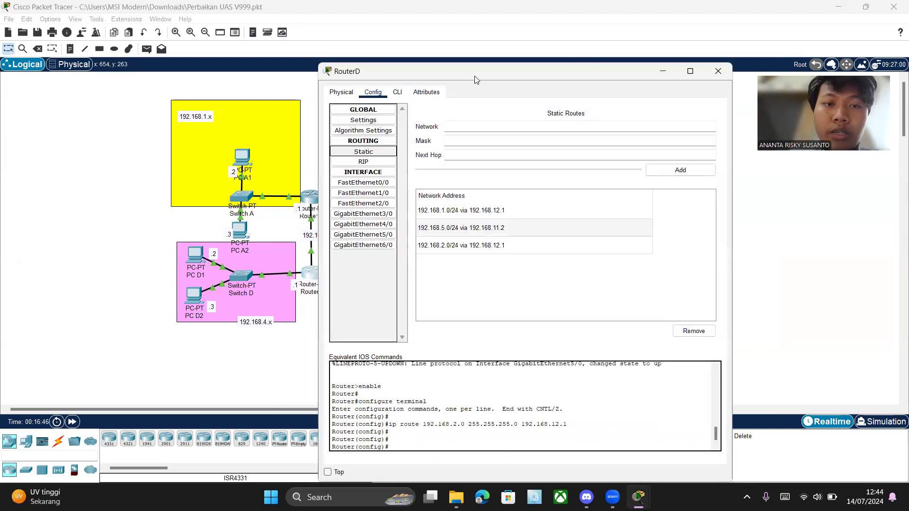
{"action": "left_click_drag", "start_coordinate": [475, 79], "coordinate": [163, 68]}
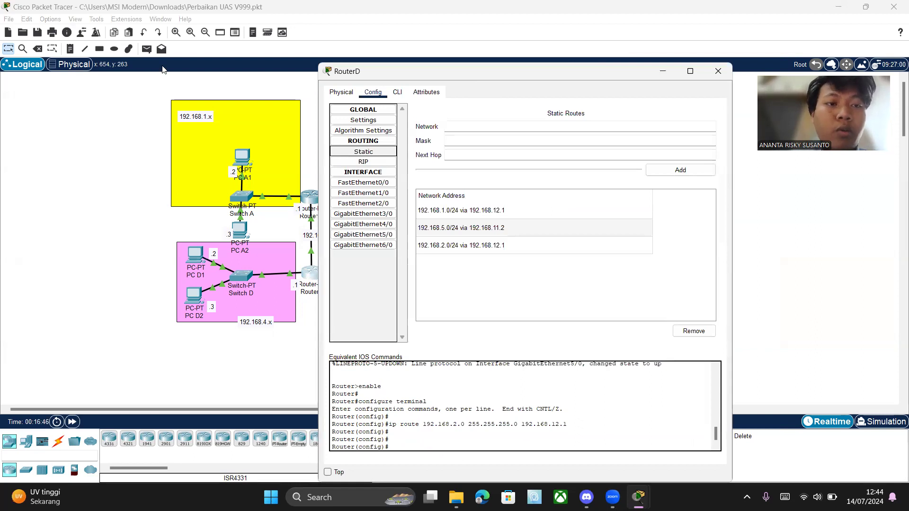
{"action": "left_click", "coordinate": [155, 116]}
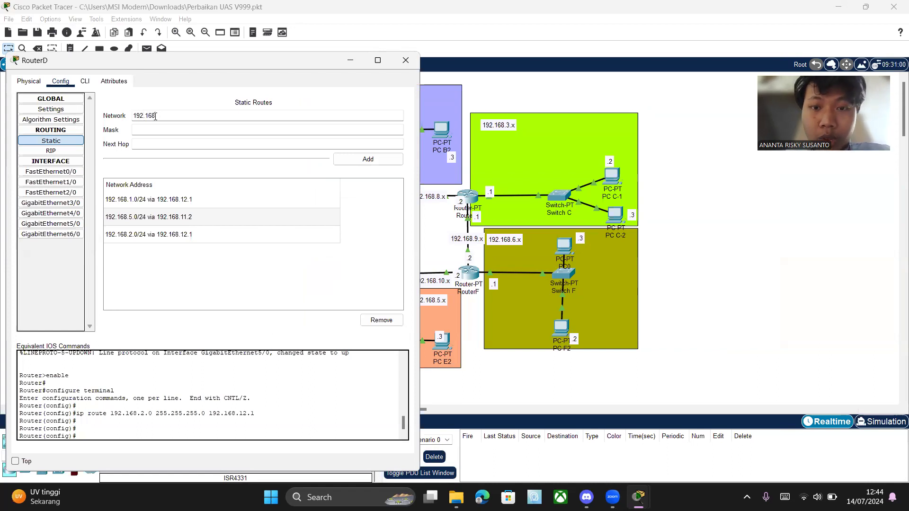
{"action": "left_click", "coordinate": [155, 131]}
{"action": "type", "text": "255.255.255.0"}
{"action": "left_click", "coordinate": [155, 142]}
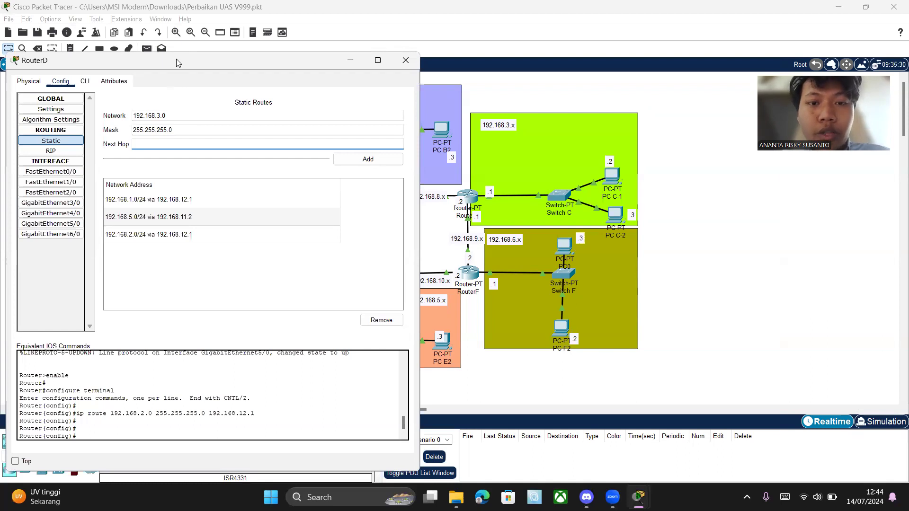
{"action": "left_click_drag", "start_coordinate": [177, 62], "coordinate": [215, 245]}
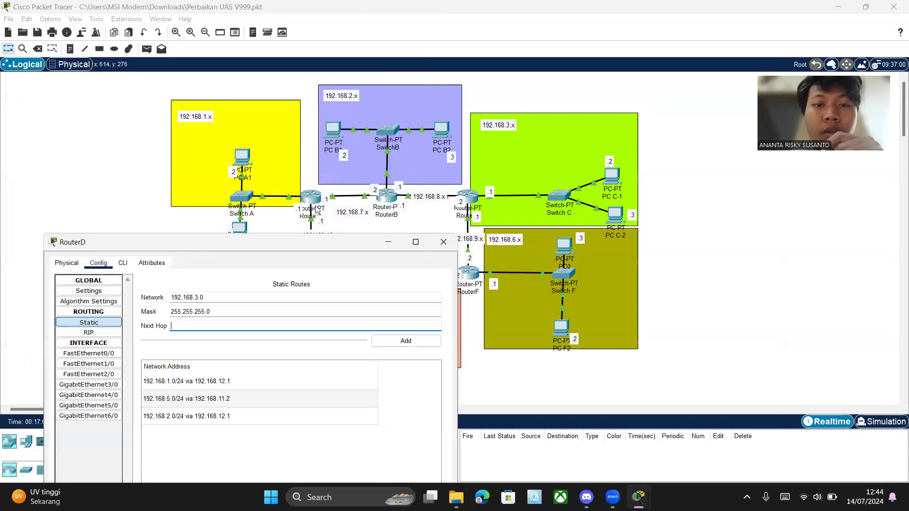
{"action": "mouse_move", "coordinate": [410, 235]}
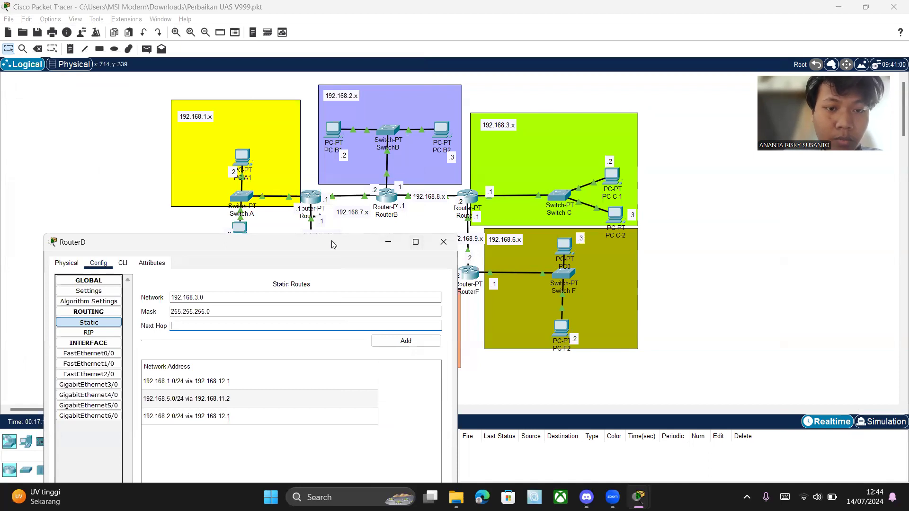
{"action": "left_click_drag", "start_coordinate": [333, 245], "coordinate": [750, 123]}
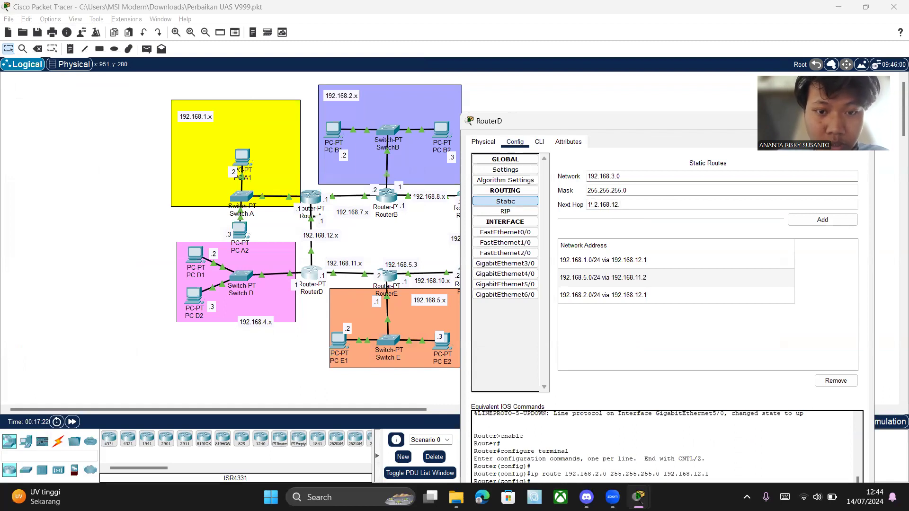
{"action": "left_click", "coordinate": [814, 221]}
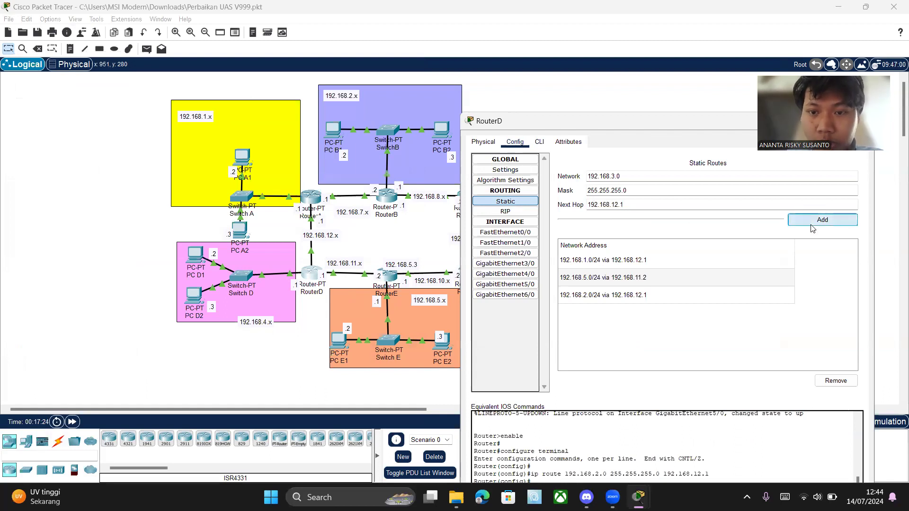
{"action": "left_click", "coordinate": [516, 142]}
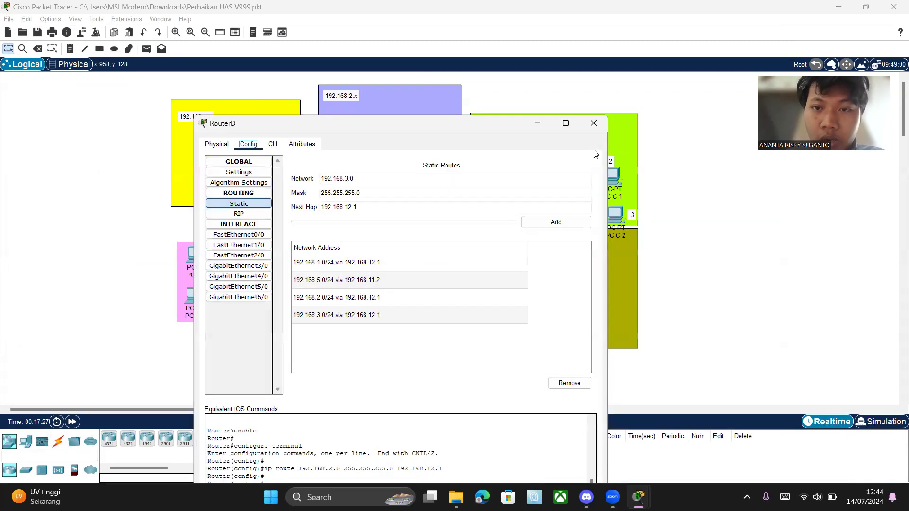
{"action": "left_click", "coordinate": [588, 121]}
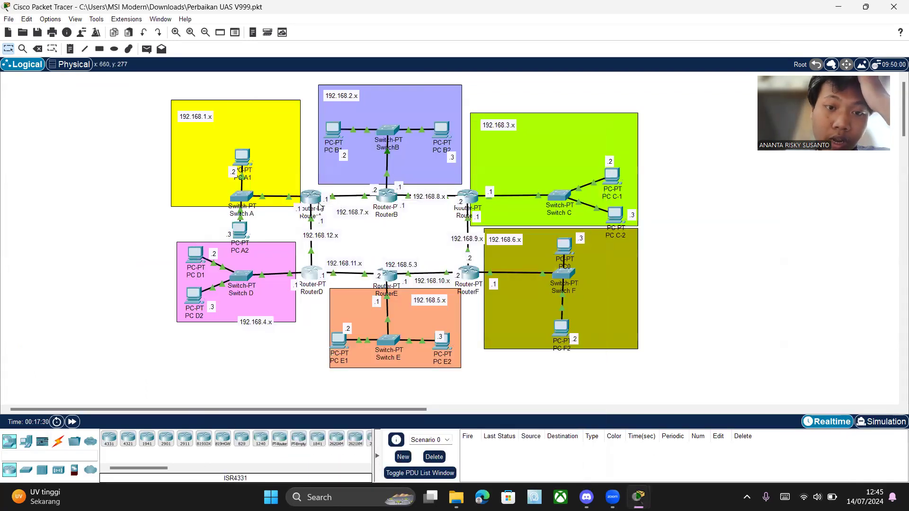
Check RouterA's static routes for the path between networks 192.168.4.0 and 192.168.3.0, and close the router's window
{"action": "left_click", "coordinate": [316, 199]}
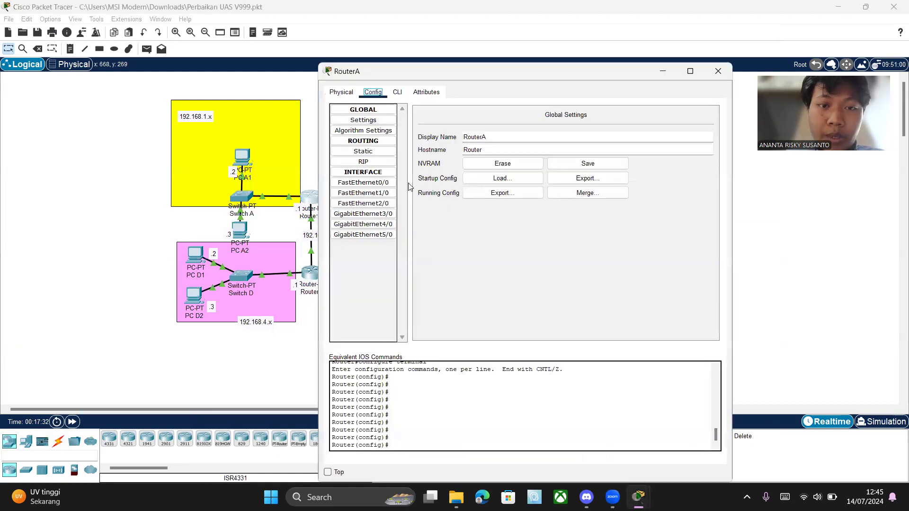
{"action": "left_click", "coordinate": [364, 152]}
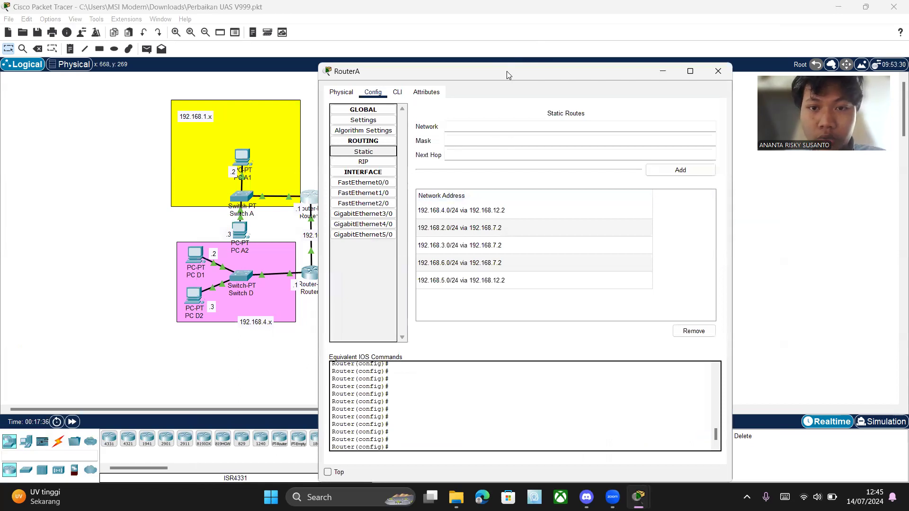
{"action": "left_click_drag", "start_coordinate": [506, 71], "coordinate": [376, 309]}
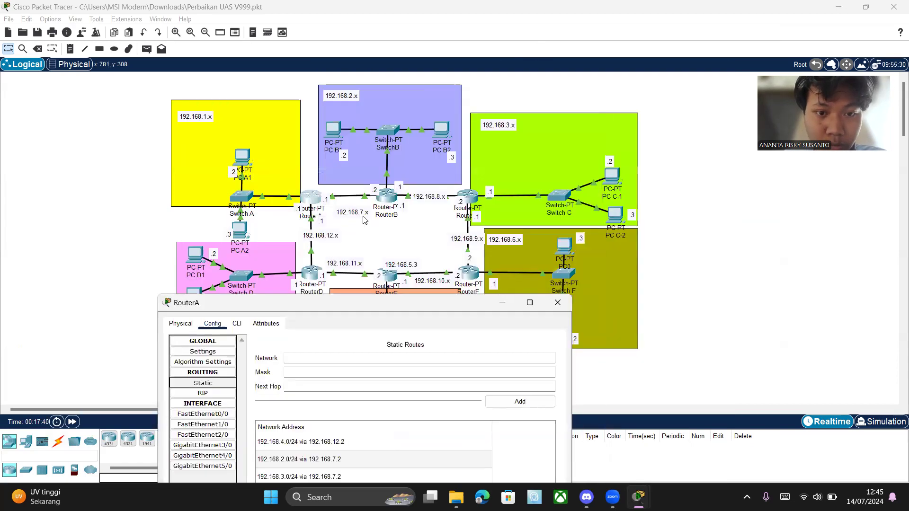
{"action": "left_click", "coordinate": [558, 303]}
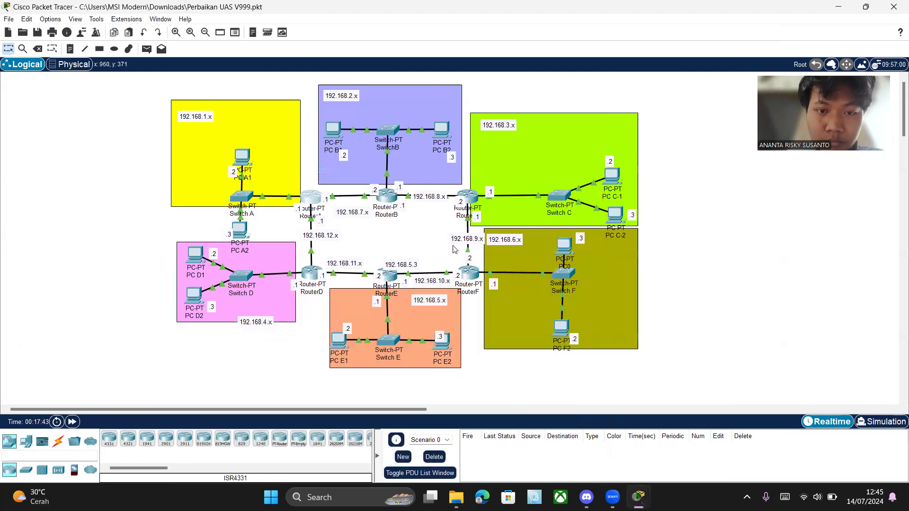
Check RouterB's static routes to networks 192.168.3.0 and 192.168.4.0, and close the router's window
{"action": "left_click", "coordinate": [393, 201]}
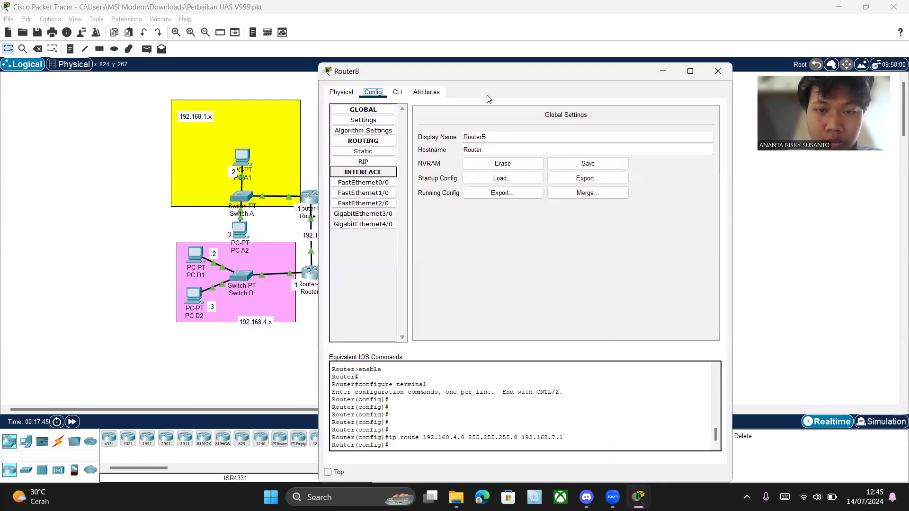
{"action": "left_click", "coordinate": [372, 149]}
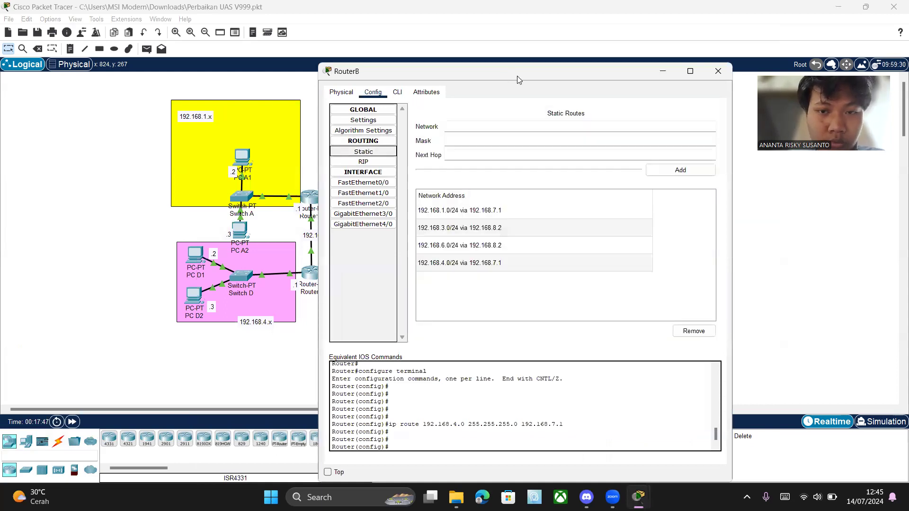
{"action": "left_click_drag", "start_coordinate": [517, 75], "coordinate": [255, 57]}
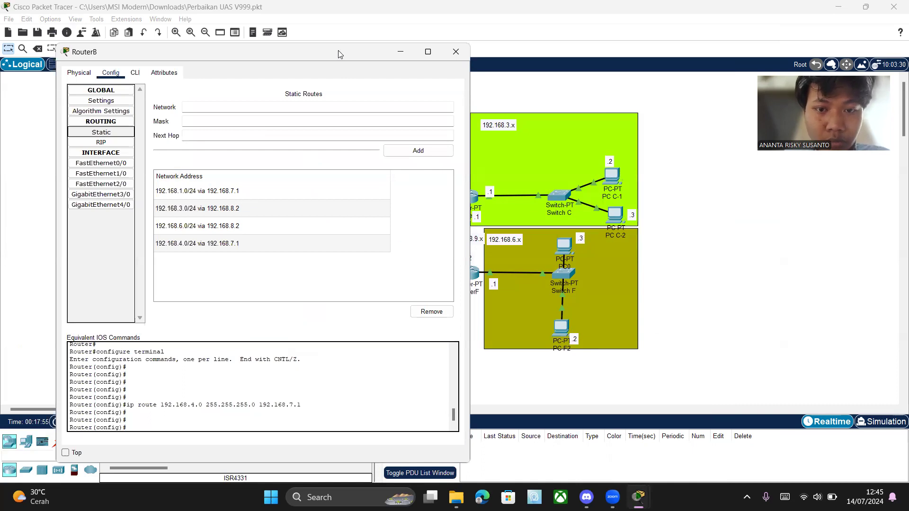
{"action": "left_click_drag", "start_coordinate": [338, 53], "coordinate": [360, 91]}
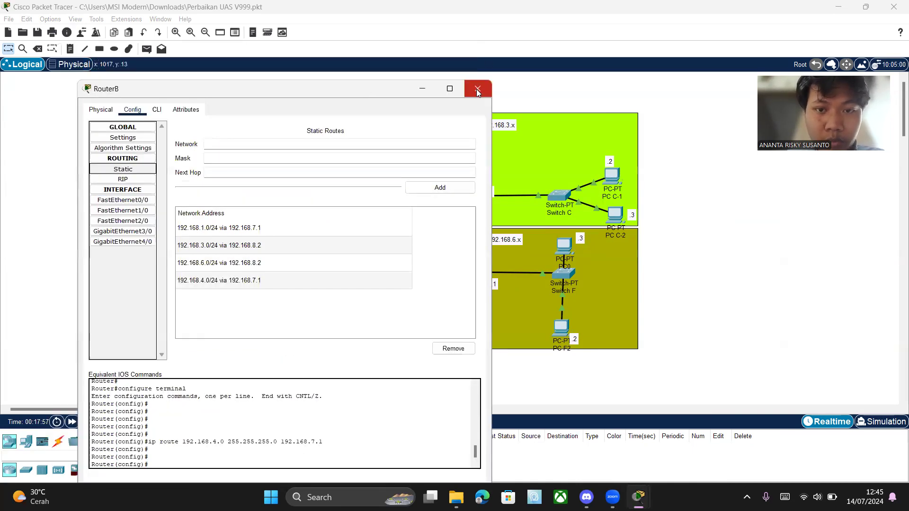
{"action": "left_click", "coordinate": [476, 89]}
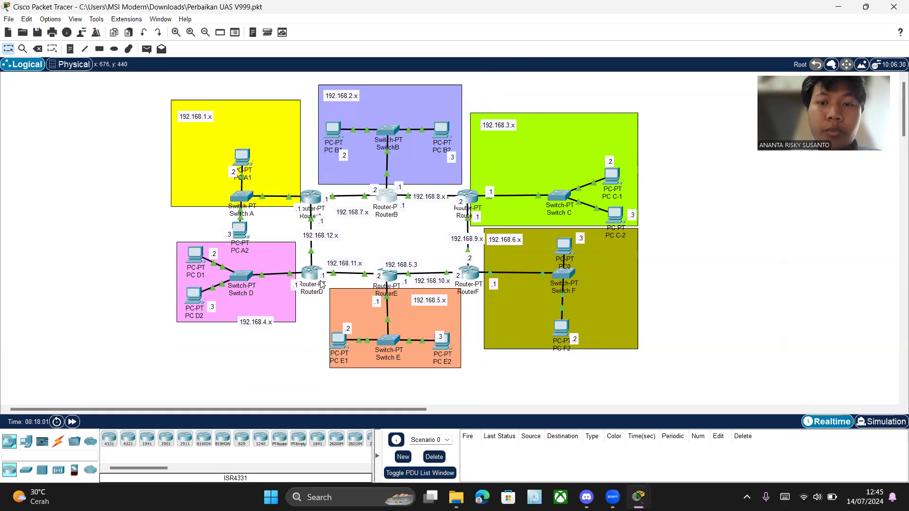
Add a static route on RouterC to 192.168.4.0, mask 255.255.255.0, with next hop 192.168.8.1, and close the router's window
{"action": "left_click", "coordinate": [470, 202]}
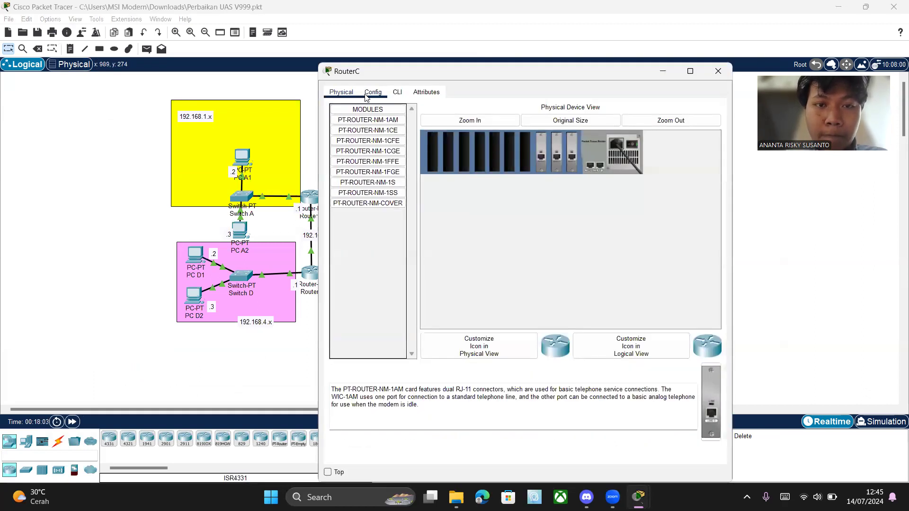
{"action": "left_click", "coordinate": [373, 92]}
{"action": "left_click", "coordinate": [363, 151]}
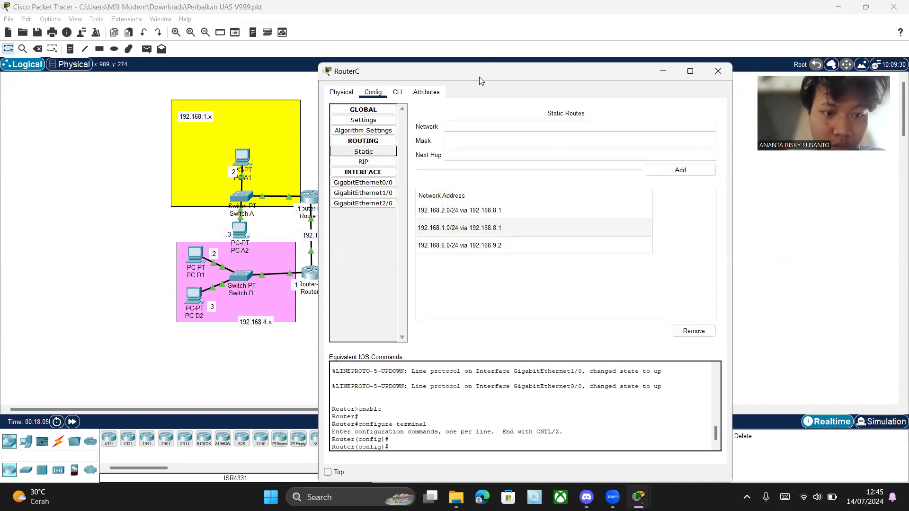
{"action": "left_click_drag", "start_coordinate": [480, 81], "coordinate": [515, 81]}
{"action": "left_click", "coordinate": [508, 127]}
{"action": "type", "text": "192.168."}
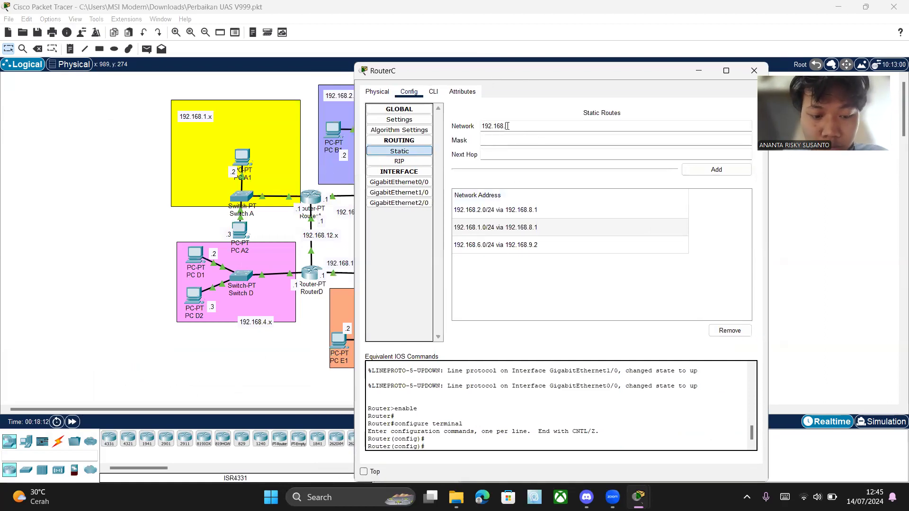
{"action": "type", "text": "1.0"}
{"action": "left_click", "coordinate": [499, 141]}
{"action": "type", "text": "255.255.255.0"}
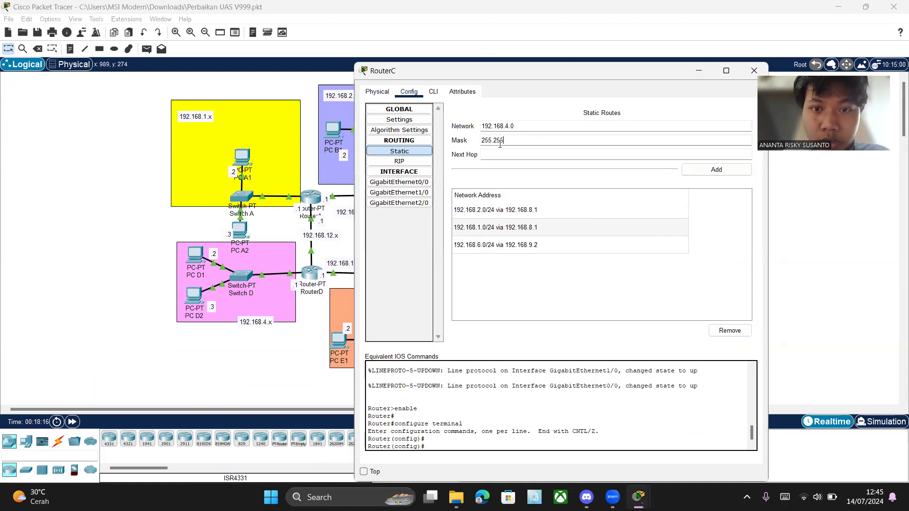
{"action": "left_click", "coordinate": [500, 156]}
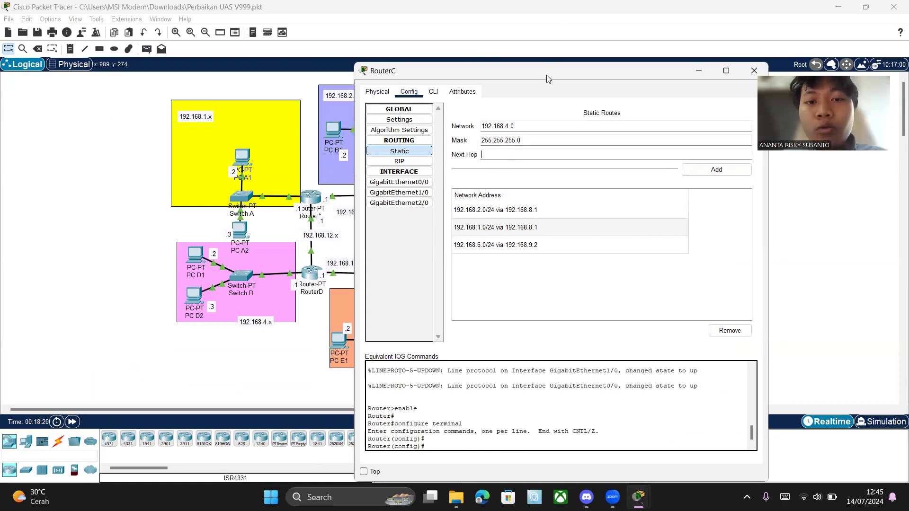
{"action": "left_click_drag", "start_coordinate": [546, 75], "coordinate": [462, 295]}
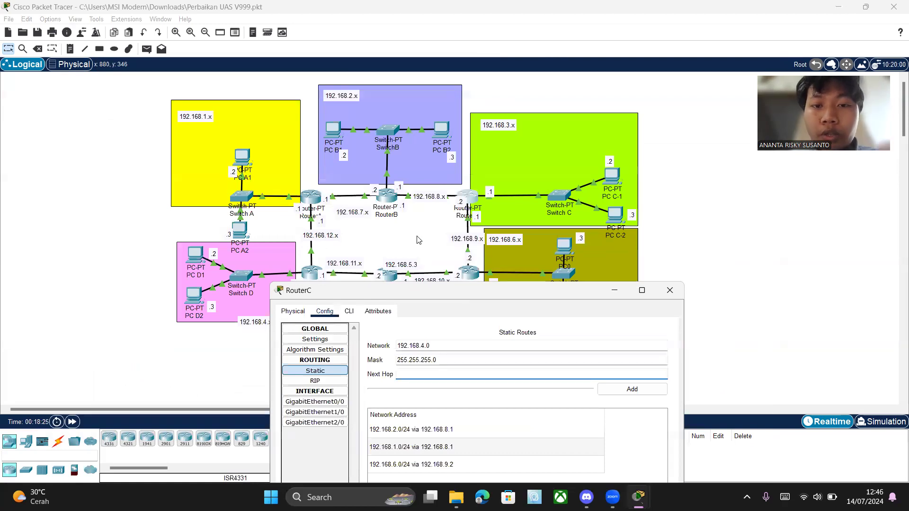
{"action": "type", "text": "192.1"}
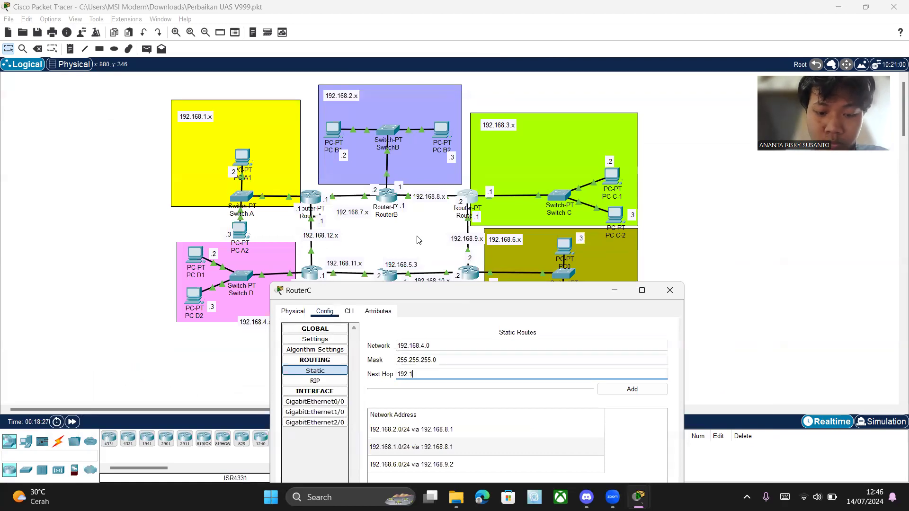
{"action": "type", "text": "68.8.1"}
{"action": "left_click", "coordinate": [644, 389]}
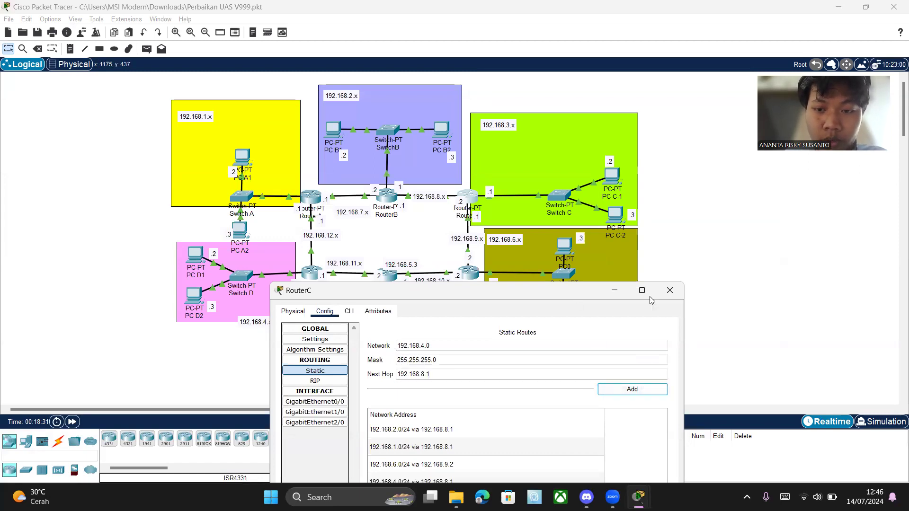
{"action": "left_click", "coordinate": [669, 291]}
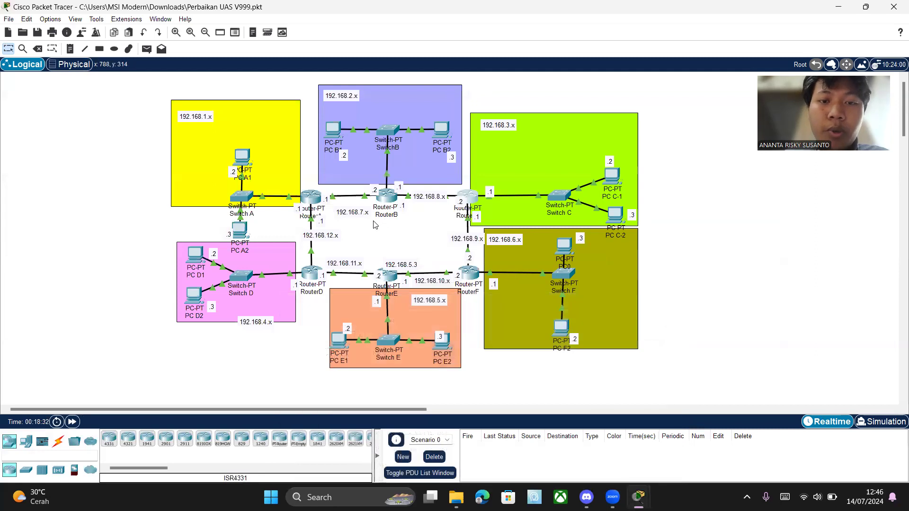
Check RouterB's static routes for the return path to network 192.168.4.0, and close the router's window
{"action": "left_click", "coordinate": [385, 207]}
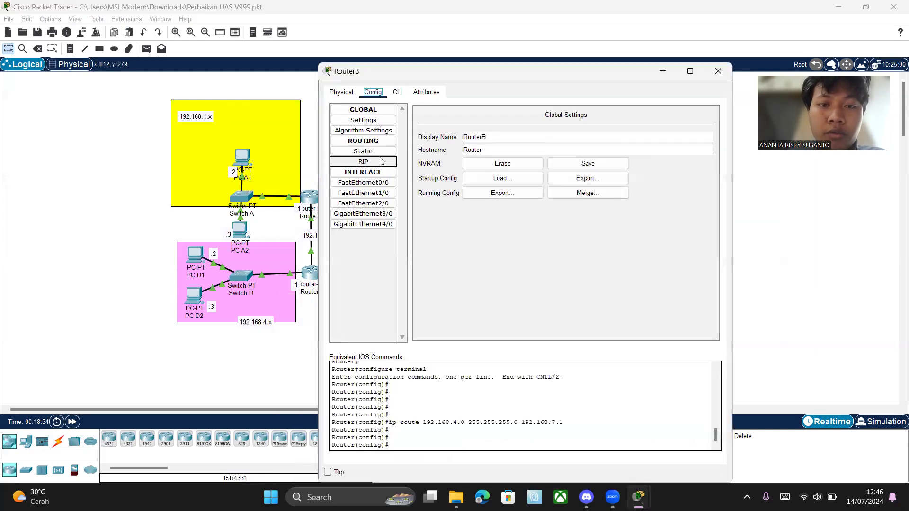
{"action": "left_click", "coordinate": [375, 156]}
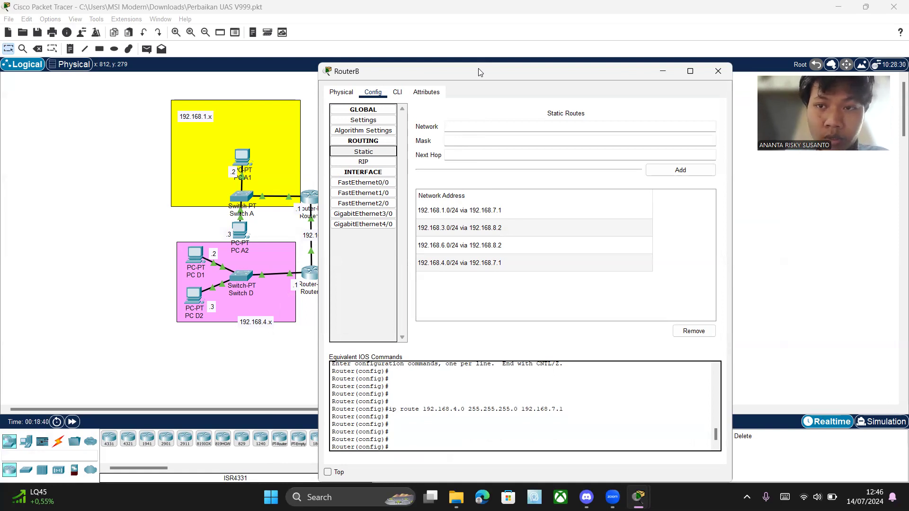
{"action": "left_click_drag", "start_coordinate": [479, 72], "coordinate": [470, 59]}
{"action": "left_click", "coordinate": [706, 54]}
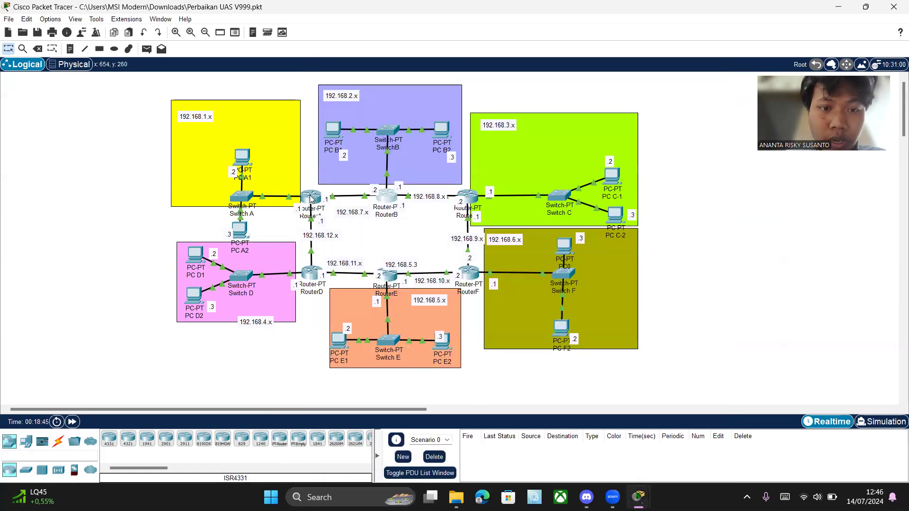
Check RouterA's static route to network 192.168.4.0, and close the router's window
{"action": "double_click", "coordinate": [310, 199]}
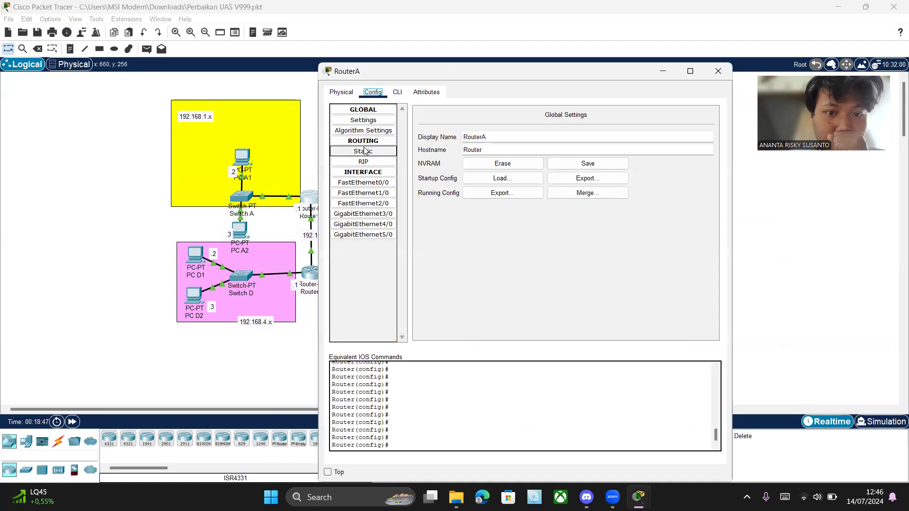
{"action": "left_click", "coordinate": [365, 151]}
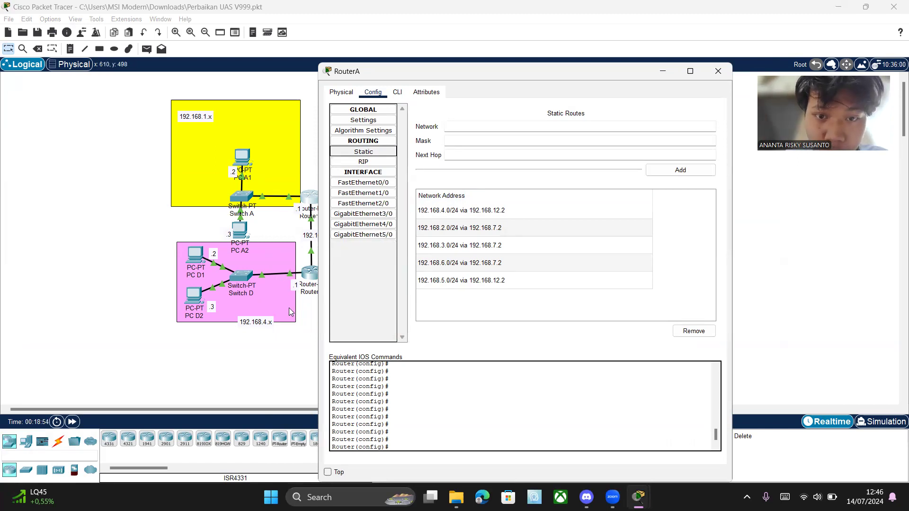
{"action": "left_click", "coordinate": [460, 211]}
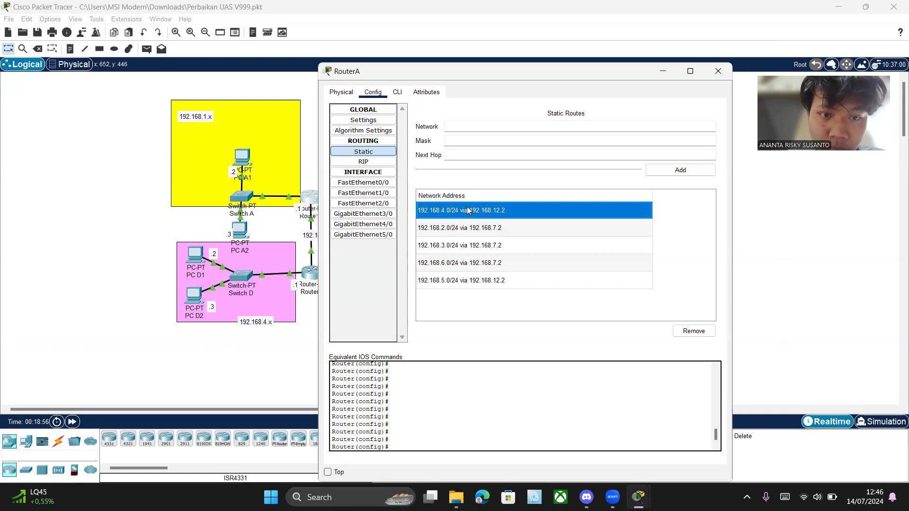
{"action": "left_click", "coordinate": [718, 71]}
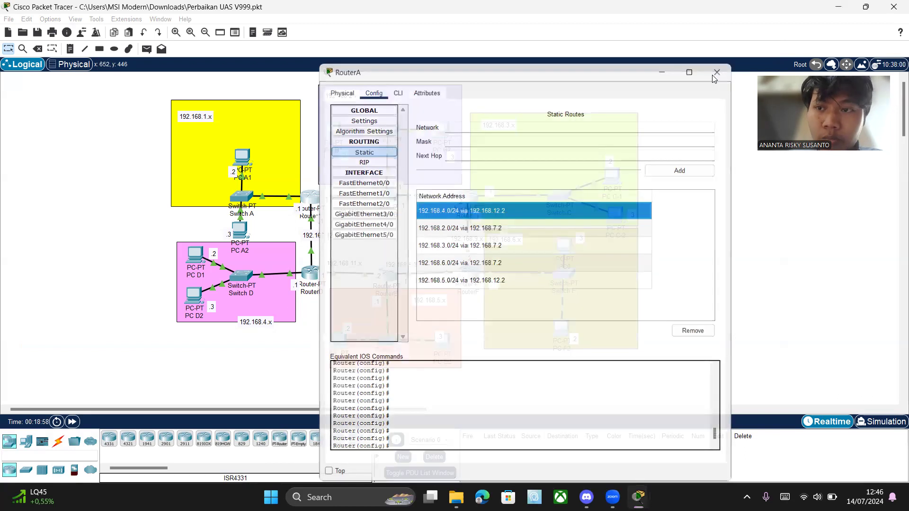
Repeat the ping to 192.168.3.2 from PC D1's command prompt and close the PC's window
{"action": "left_click", "coordinate": [201, 260]}
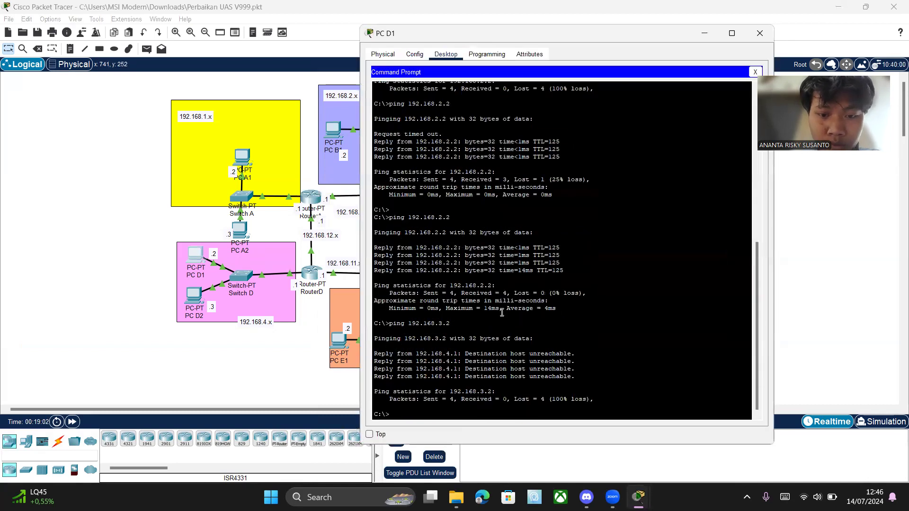
{"action": "key", "text": "Up"}
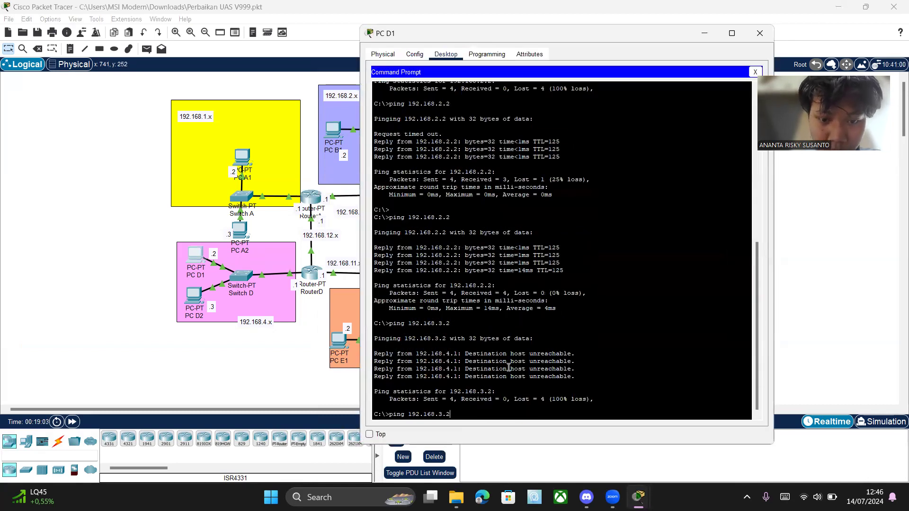
{"action": "key", "text": "Return"}
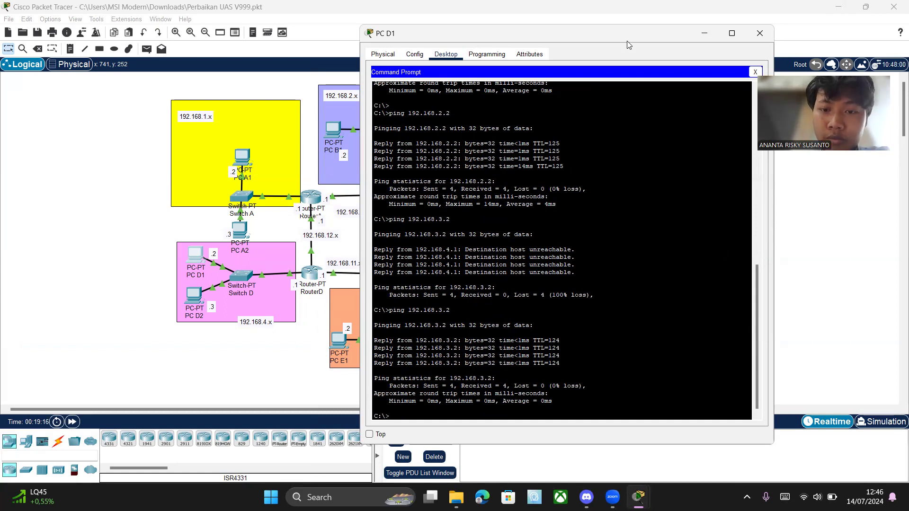
{"action": "left_click_drag", "start_coordinate": [627, 41], "coordinate": [620, 17]}
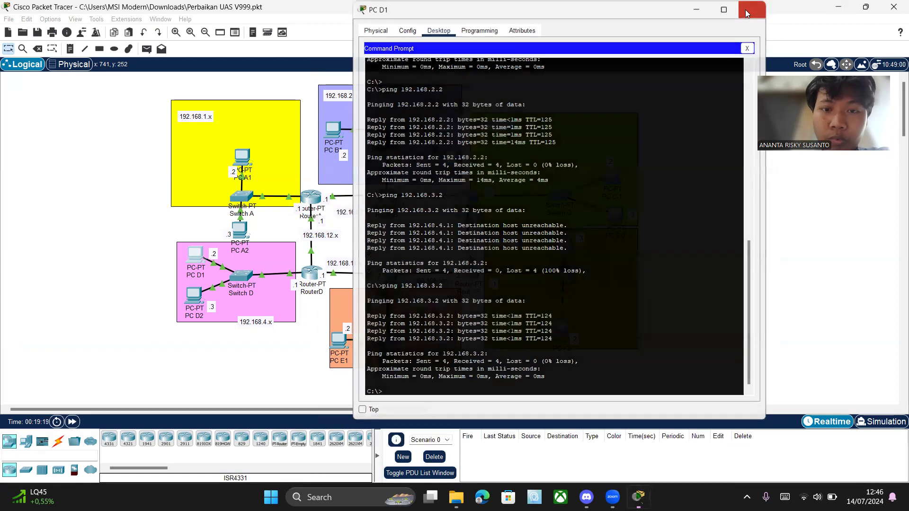
{"action": "left_click", "coordinate": [746, 13]}
Ping 192.168.4.2 from PC C-1's command prompt and close the PC's window
{"action": "left_click", "coordinate": [615, 177]}
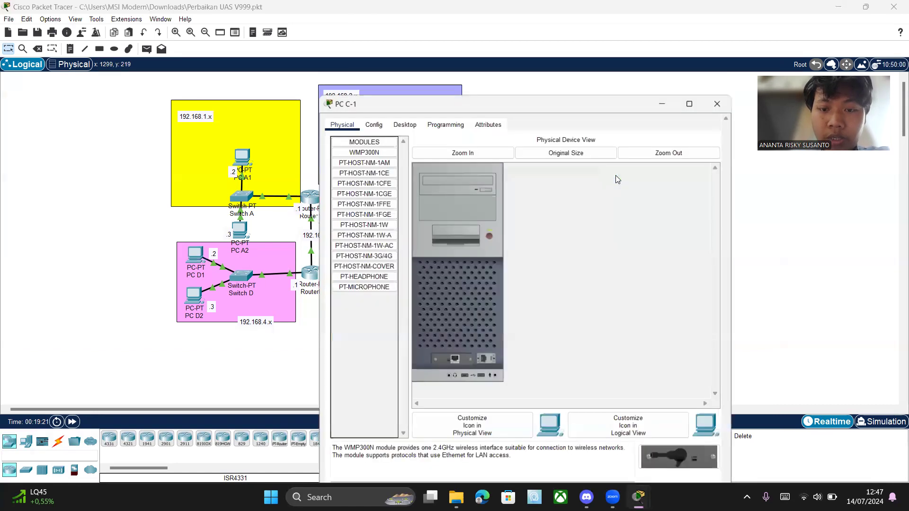
{"action": "left_click", "coordinate": [407, 124]}
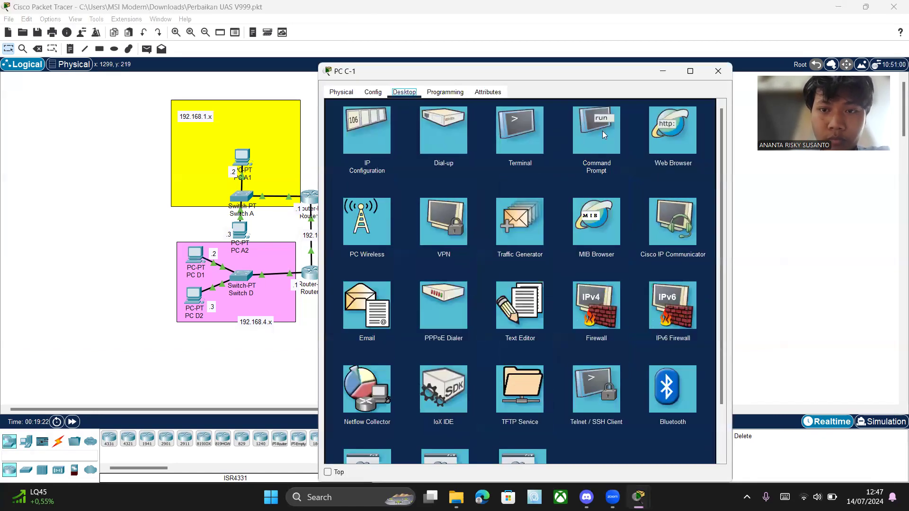
{"action": "left_click", "coordinate": [602, 130]}
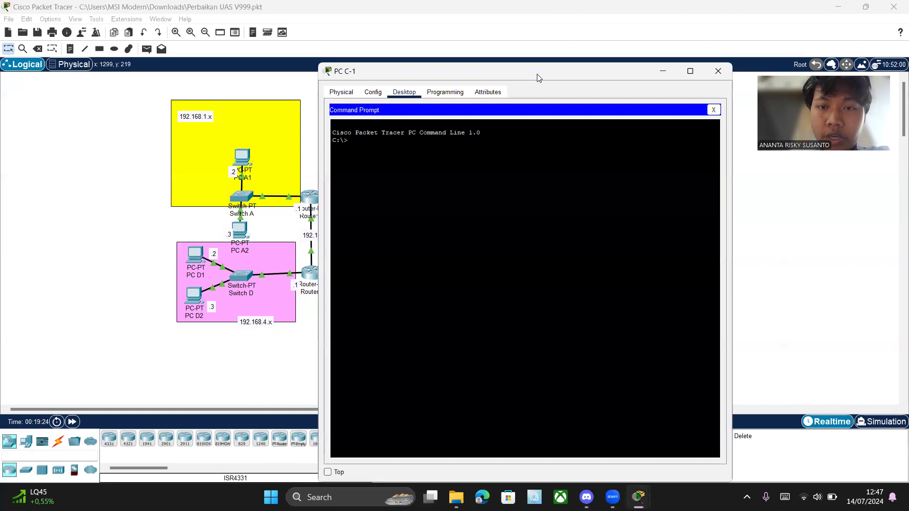
{"action": "left_click_drag", "start_coordinate": [538, 77], "coordinate": [191, 106]}
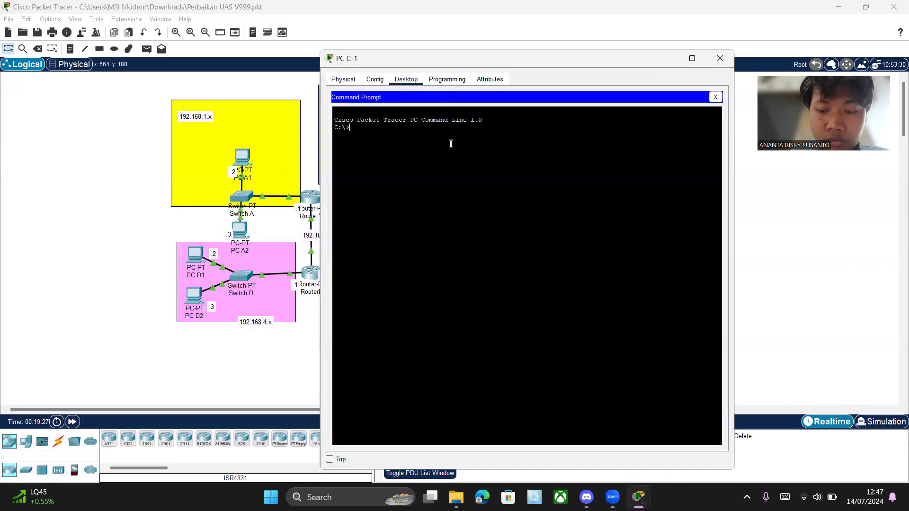
{"action": "type", "text": "ping"}
{"action": "type", "text": " 192"}
{"action": "type", "text": ".1.168.4.2"}
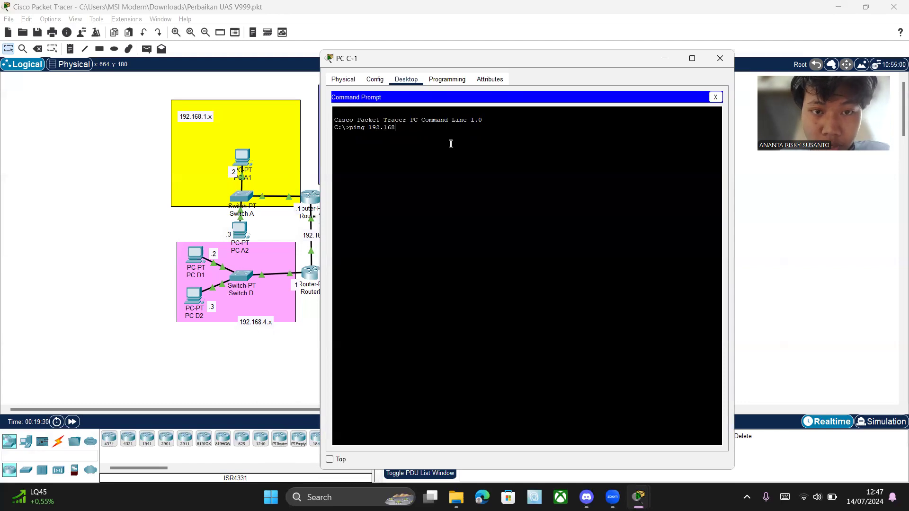
{"action": "key", "text": "Return"}
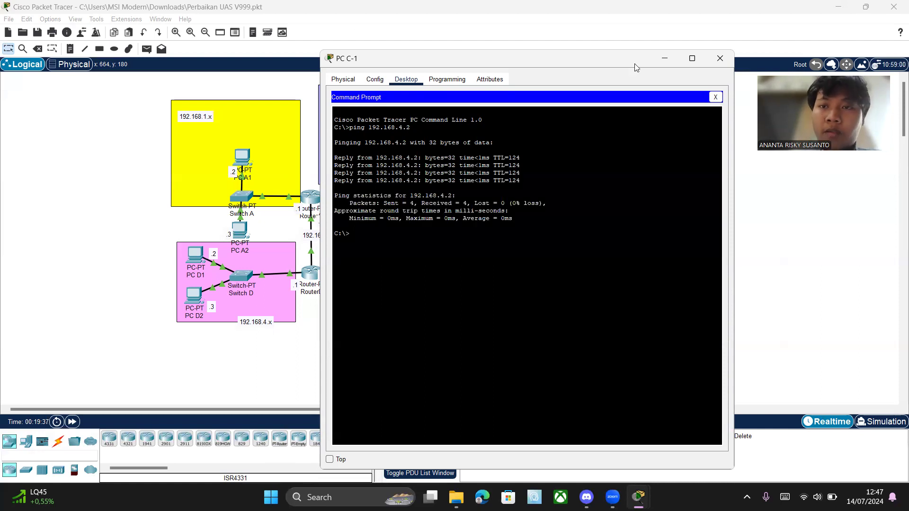
{"action": "left_click", "coordinate": [717, 60]}
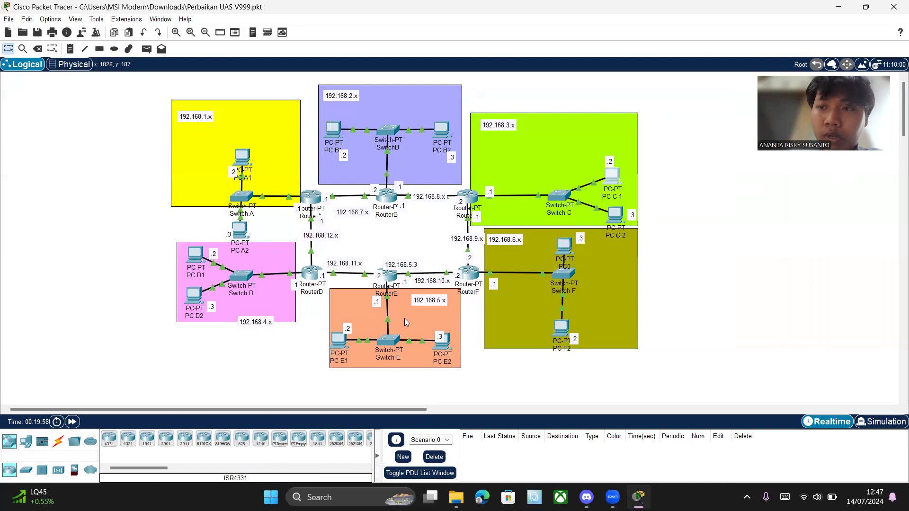
{"action": "scroll", "coordinate": [896, 98], "scroll_direction": "down", "scroll_amount": 1}
{"action": "scroll", "coordinate": [896, 97], "scroll_direction": "up", "scroll_amount": 1}
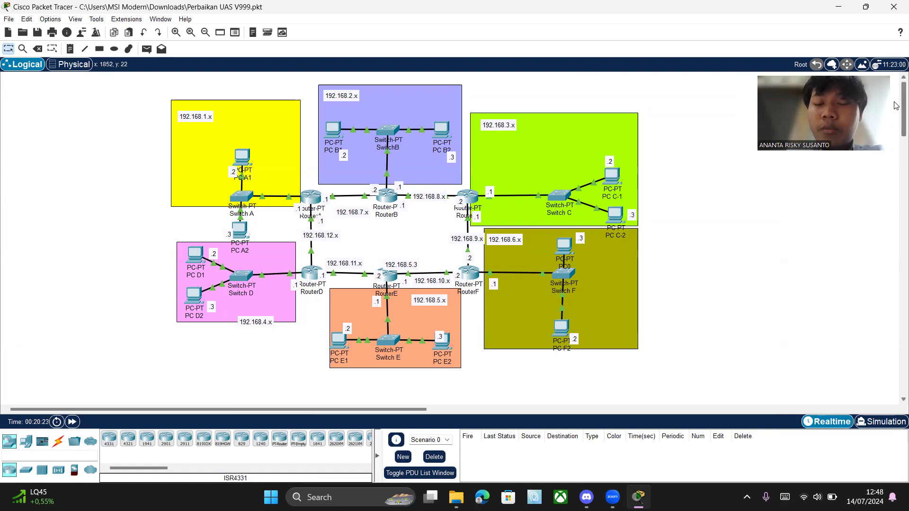
{"action": "scroll", "coordinate": [896, 105], "scroll_direction": "down", "scroll_amount": 1}
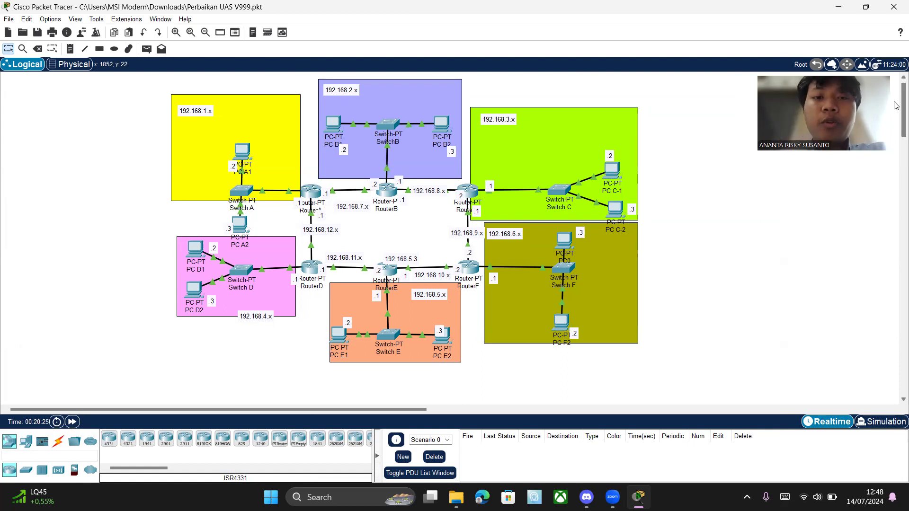